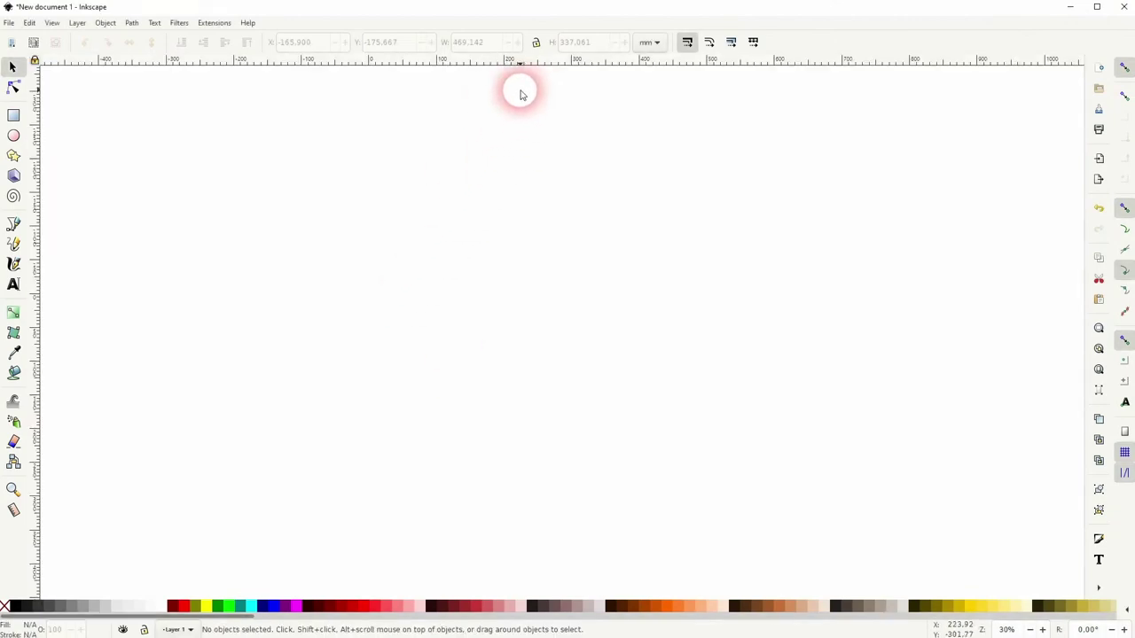
Add a vertical guide and draw a small black square and a large black rectangle beside it
{"action": "left_click", "coordinate": [1124, 67]}
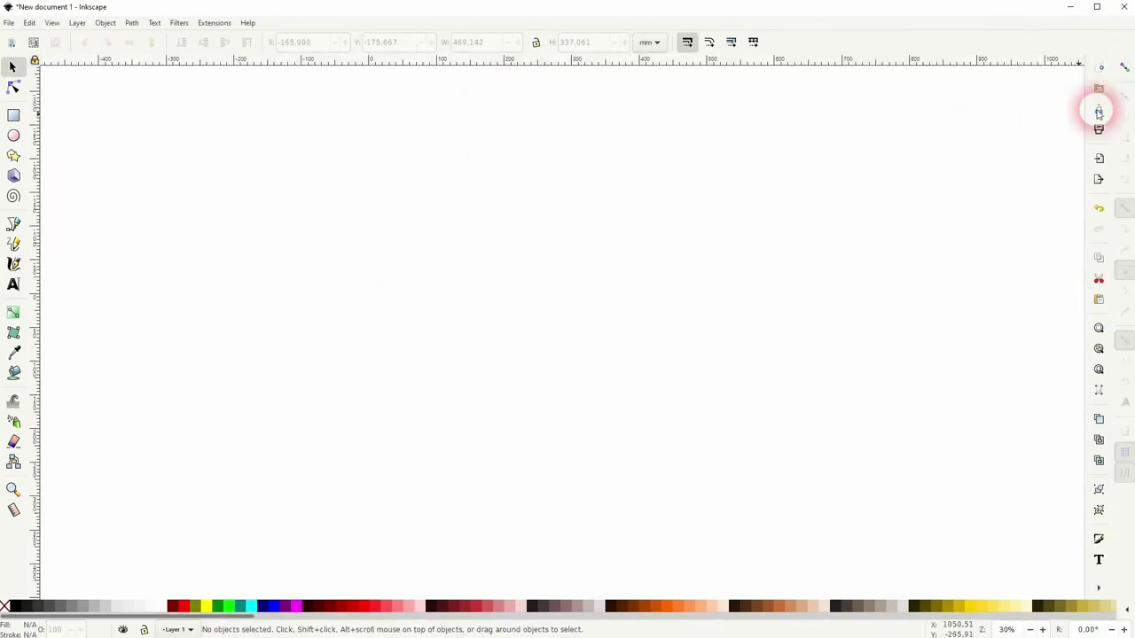
{"action": "left_click", "coordinate": [1123, 69]}
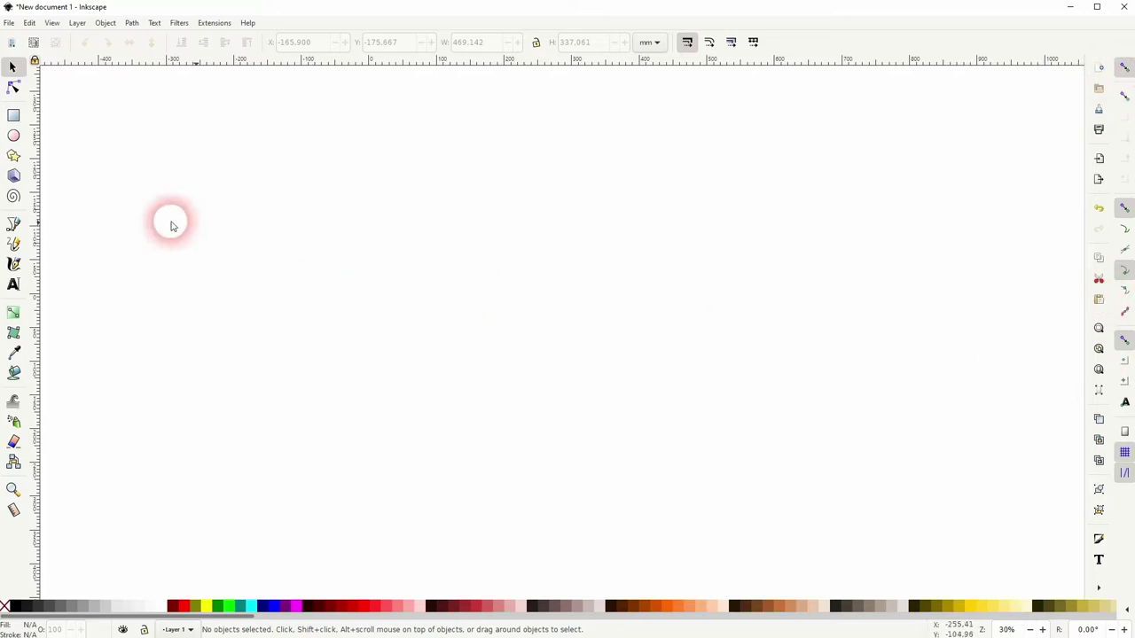
{"action": "left_click_drag", "start_coordinate": [37, 237], "coordinate": [490, 330]}
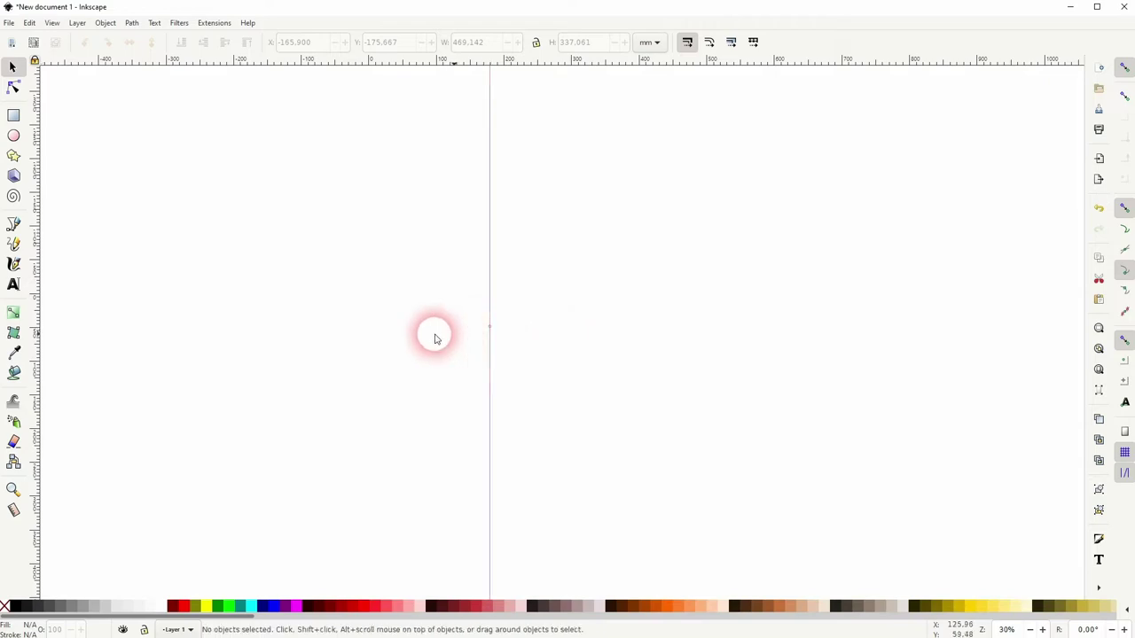
{"action": "left_click", "coordinate": [13, 115]}
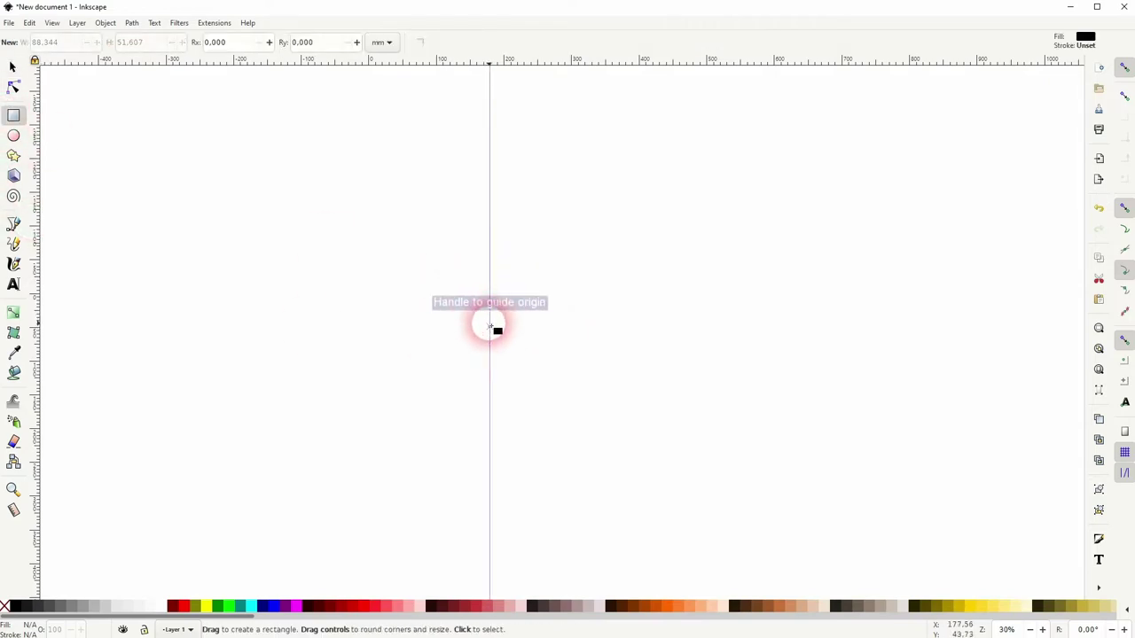
{"action": "left_click_drag", "start_coordinate": [489, 328], "coordinate": [457, 363]}
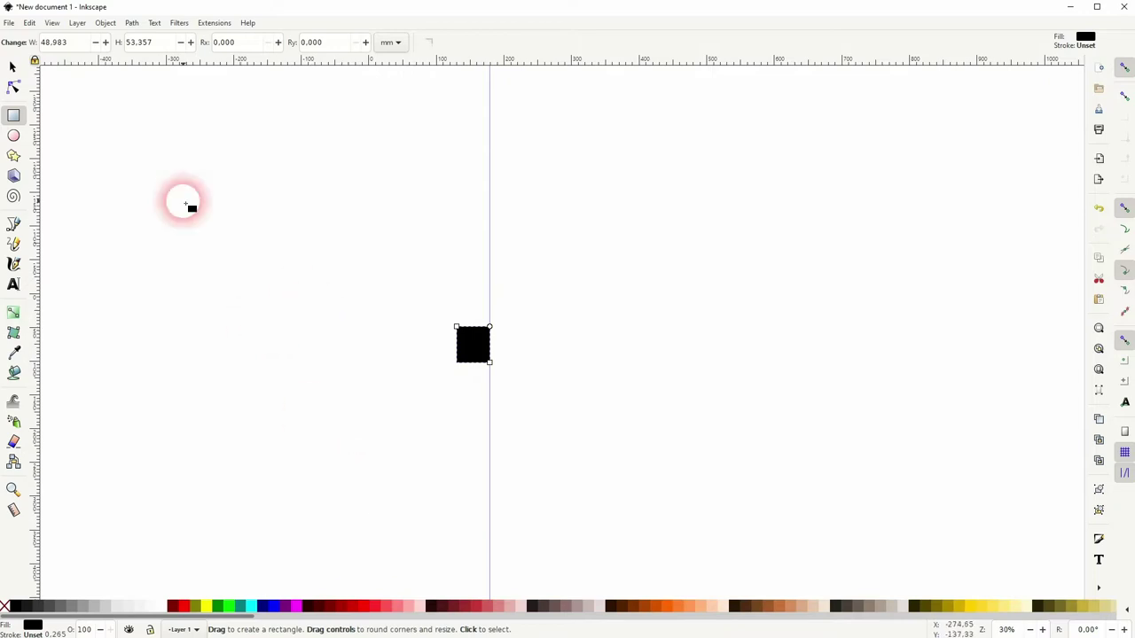
{"action": "mouse_move", "coordinate": [194, 267]}
{"action": "left_mouse_down"}
{"action": "mouse_move", "coordinate": [350, 398]}
{"action": "mouse_move", "coordinate": [400, 388]}
{"action": "left_mouse_up"}
Reposition the large rectangle against the guide and resize it to 280×154 mm
{"action": "left_click", "coordinate": [13, 67]}
{"action": "left_click_drag", "start_coordinate": [256, 306], "coordinate": [427, 369]}
{"action": "left_click", "coordinate": [572, 363]}
{"action": "left_click_drag", "start_coordinate": [355, 428], "coordinate": [359, 417]}
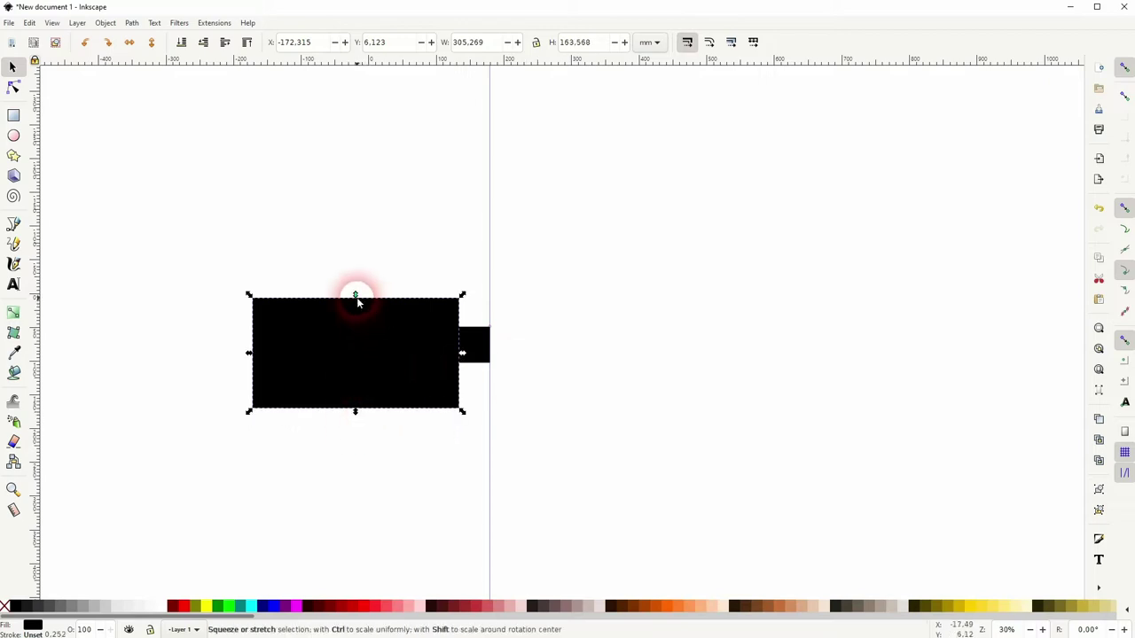
{"action": "left_click_drag", "start_coordinate": [354, 298], "coordinate": [355, 306]}
{"action": "left_click_drag", "start_coordinate": [248, 354], "coordinate": [268, 360]}
{"action": "left_click", "coordinate": [188, 396]}
{"action": "left_click", "coordinate": [290, 370]}
{"action": "left_click", "coordinate": [208, 417]}
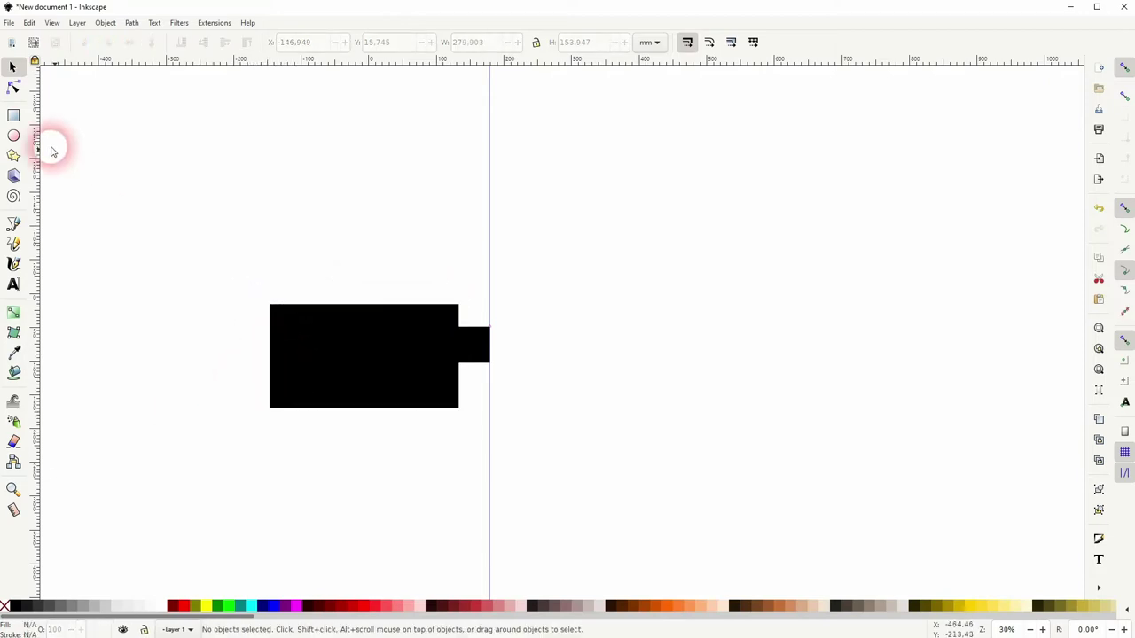
Draw a tall black bar and tilt it about 25° at the large rectangle's top-left corner
{"action": "left_click", "coordinate": [13, 115]}
{"action": "left_click_drag", "start_coordinate": [134, 136], "coordinate": [168, 320]}
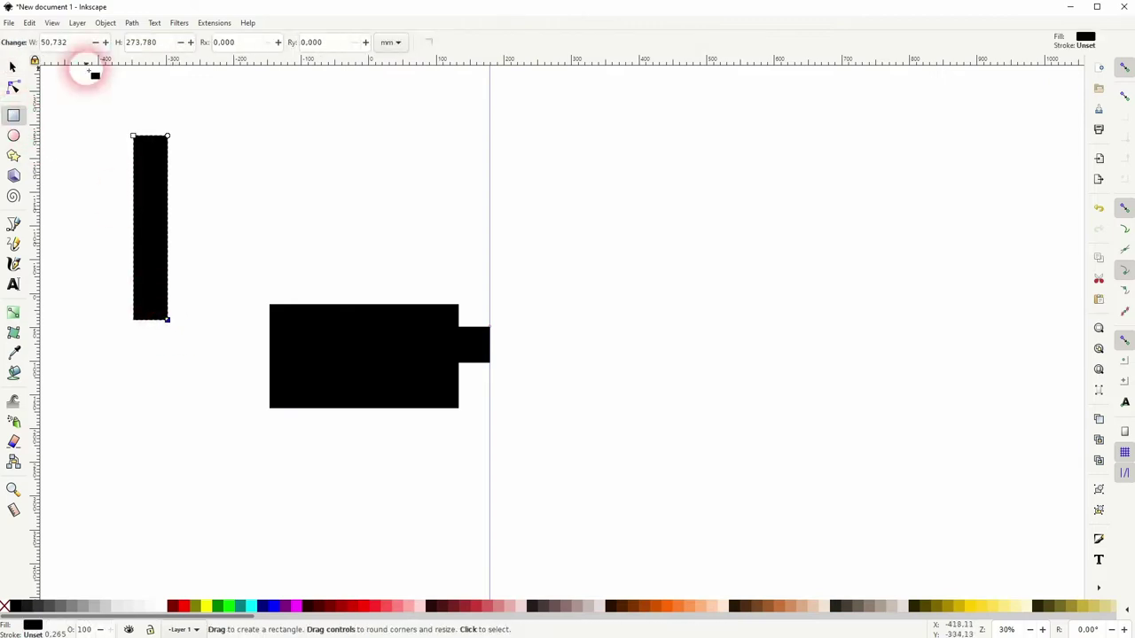
{"action": "left_click", "coordinate": [12, 66]}
{"action": "left_click", "coordinate": [166, 209]}
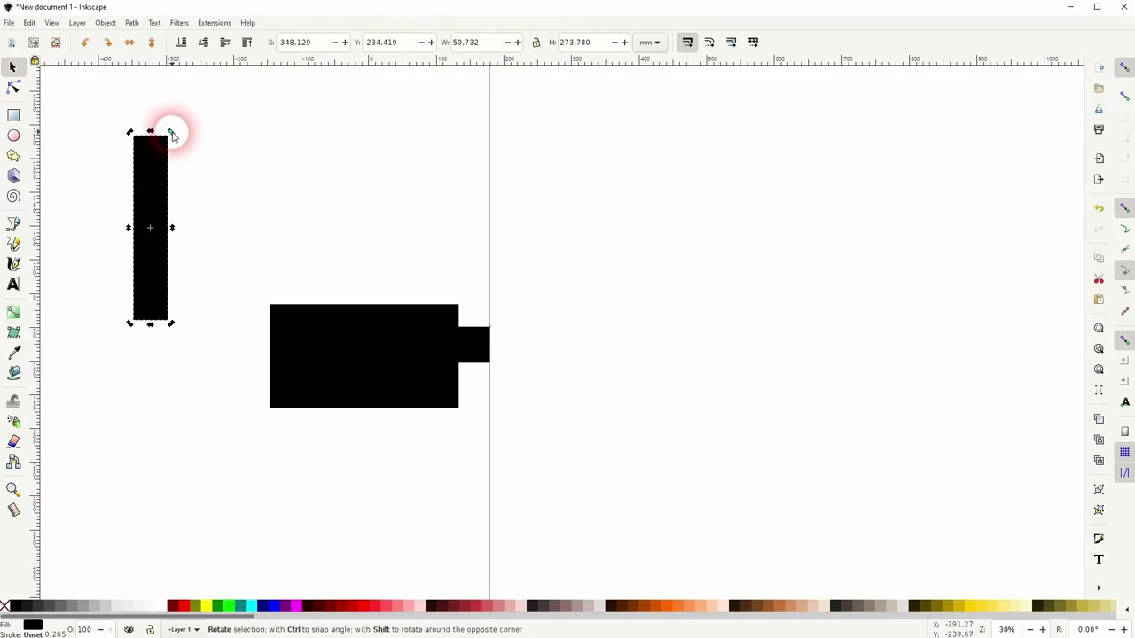
{"action": "left_click_drag", "start_coordinate": [171, 130], "coordinate": [346, 193]}
{"action": "left_click", "coordinate": [201, 266]}
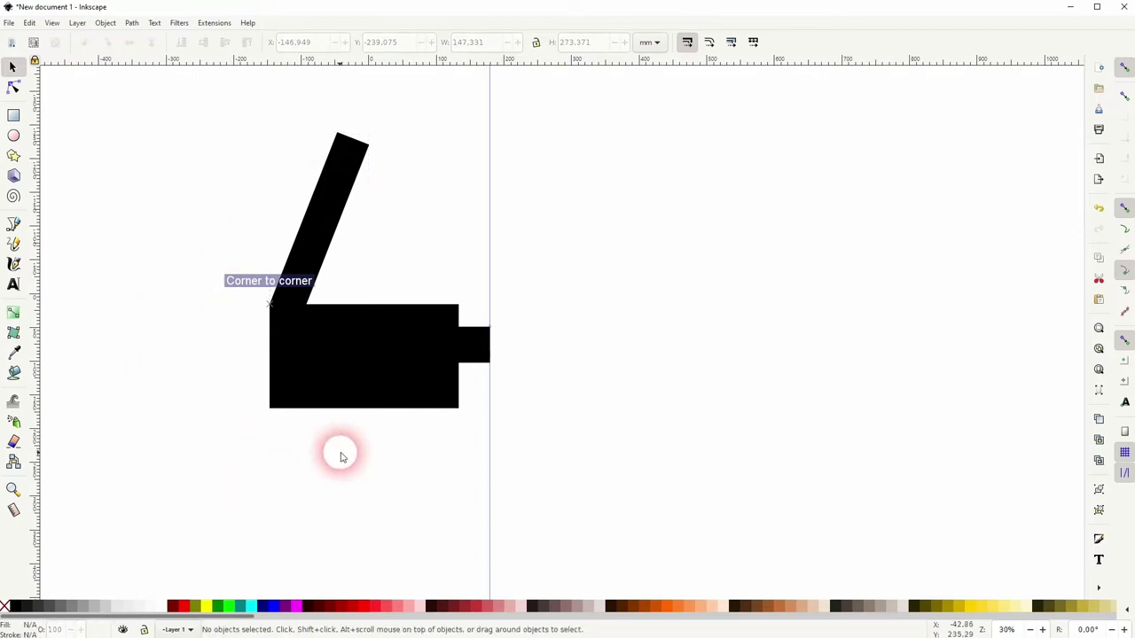
Nudge the small black square slightly lower
{"action": "left_click", "coordinate": [473, 346]}
{"action": "left_click_drag", "start_coordinate": [471, 347], "coordinate": [479, 361]}
{"action": "left_click", "coordinate": [603, 385]}
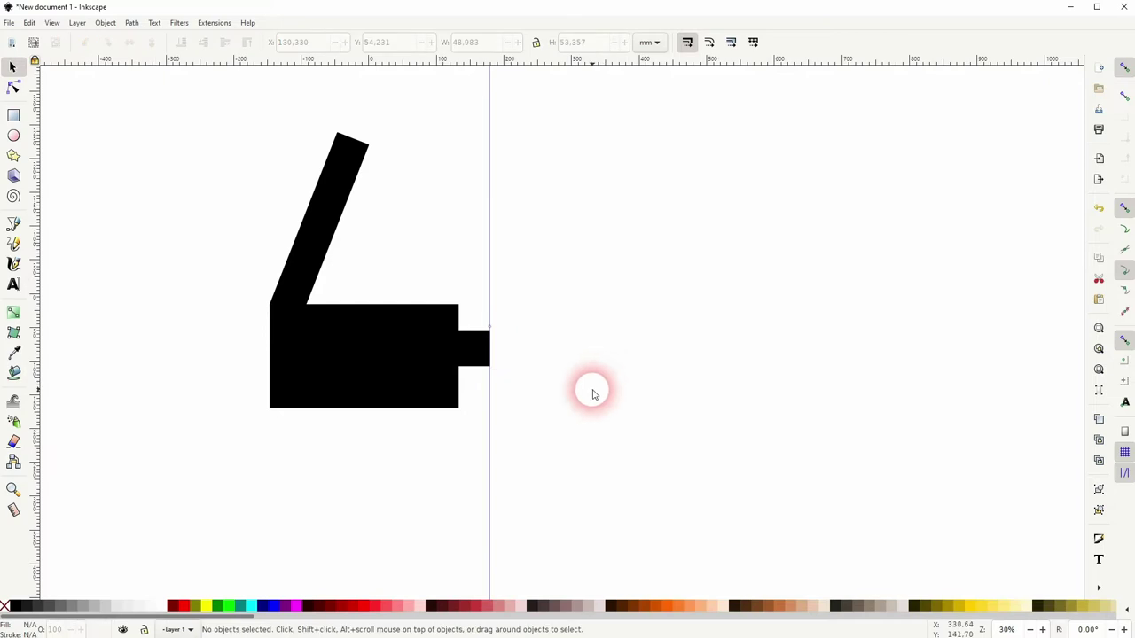
Fill the large rectangle maroon and the tilted bar olive
{"action": "left_click", "coordinate": [385, 366]}
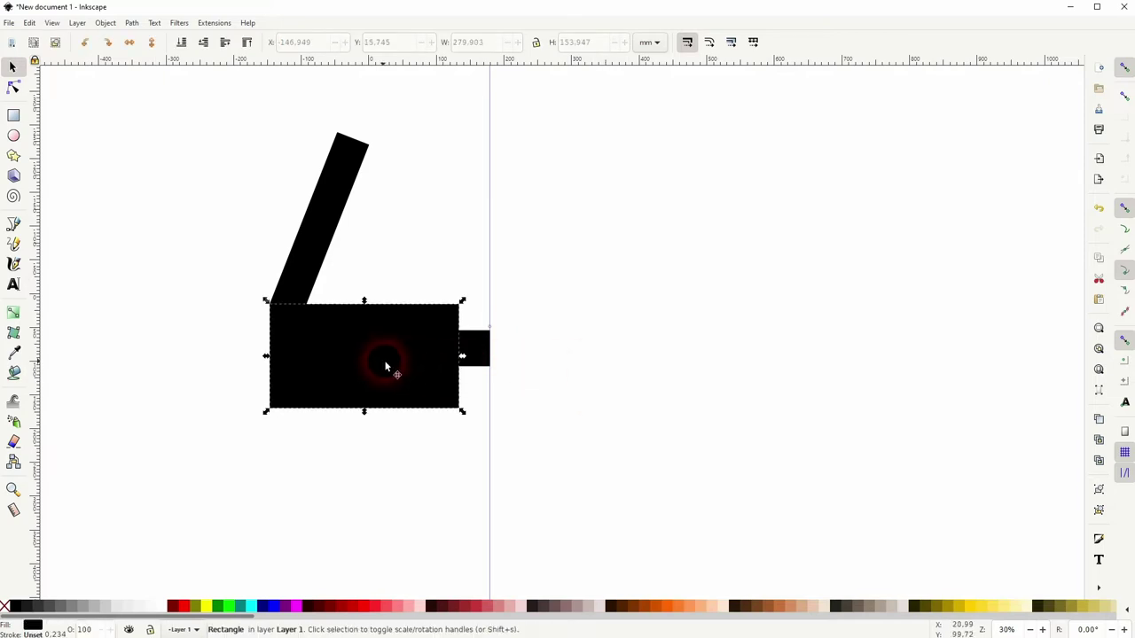
{"action": "left_click", "coordinate": [167, 606]}
{"action": "left_click", "coordinate": [330, 242]}
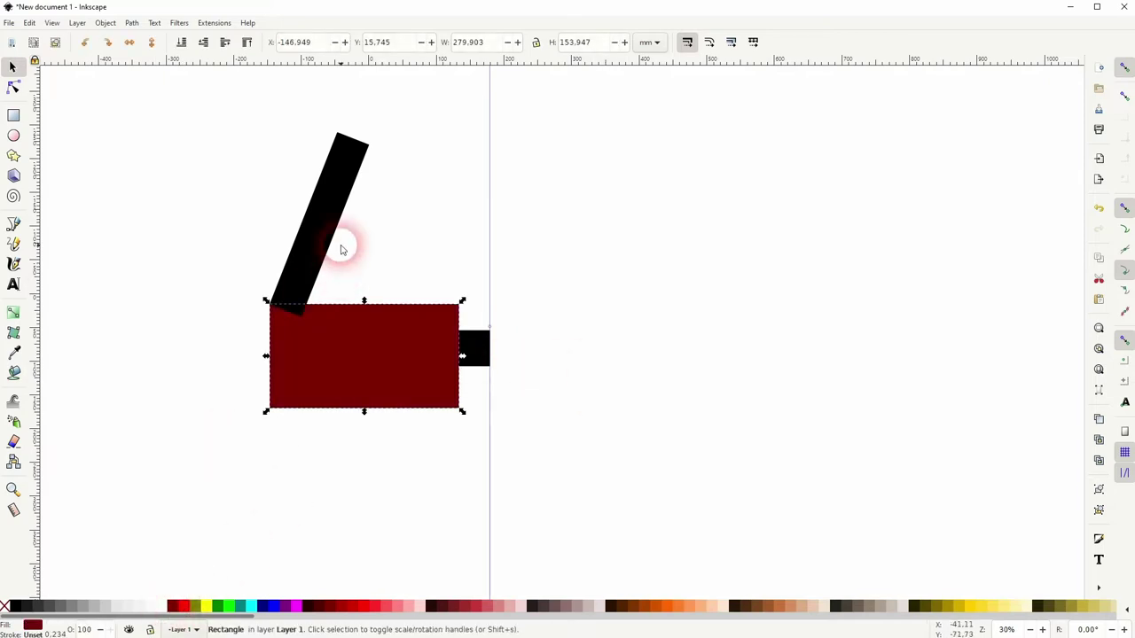
{"action": "left_click", "coordinate": [191, 605]}
{"action": "left_click", "coordinate": [134, 434]}
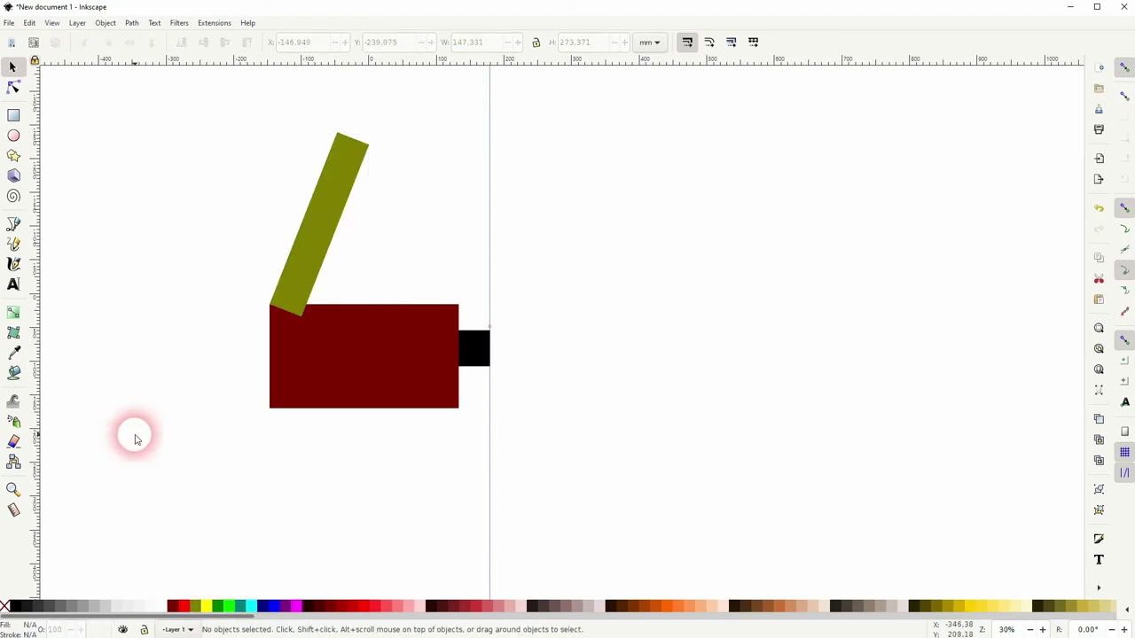
Fill the inner rectangle yellow, scale it to 87.5% width and shorten it from the top
{"action": "left_click", "coordinate": [385, 359]}
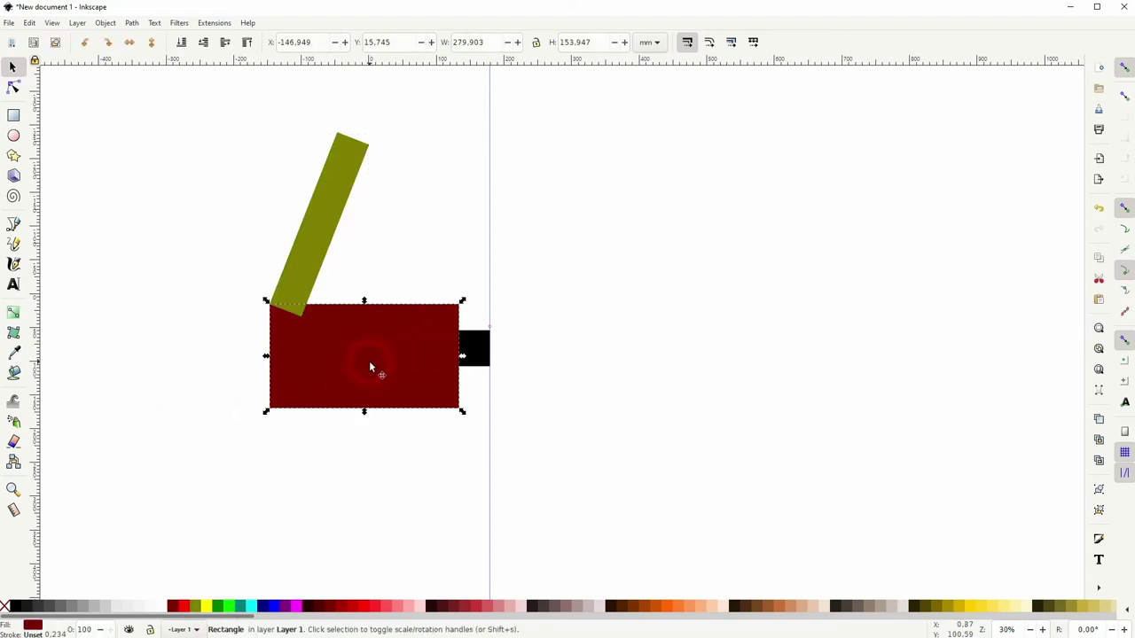
{"action": "left_click", "coordinate": [202, 606]}
{"action": "left_click", "coordinate": [207, 607]}
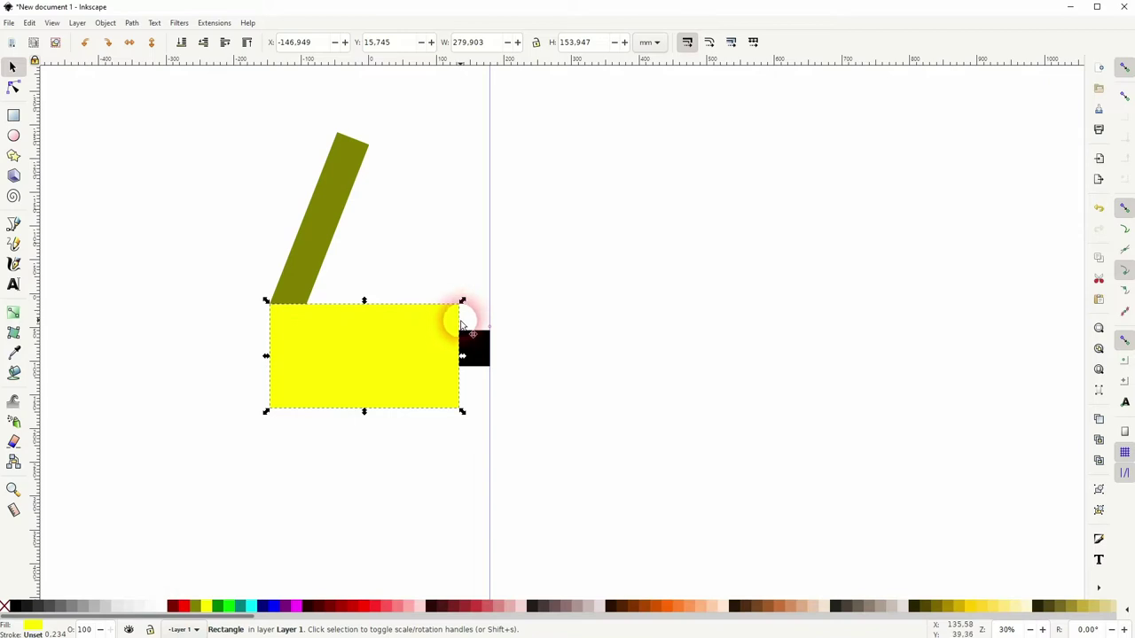
{"action": "left_click_drag", "start_coordinate": [463, 359], "coordinate": [454, 361]}
{"action": "scroll", "coordinate": [357, 374], "scroll_direction": "up", "scroll_amount": 2, "text": "ctrl"}
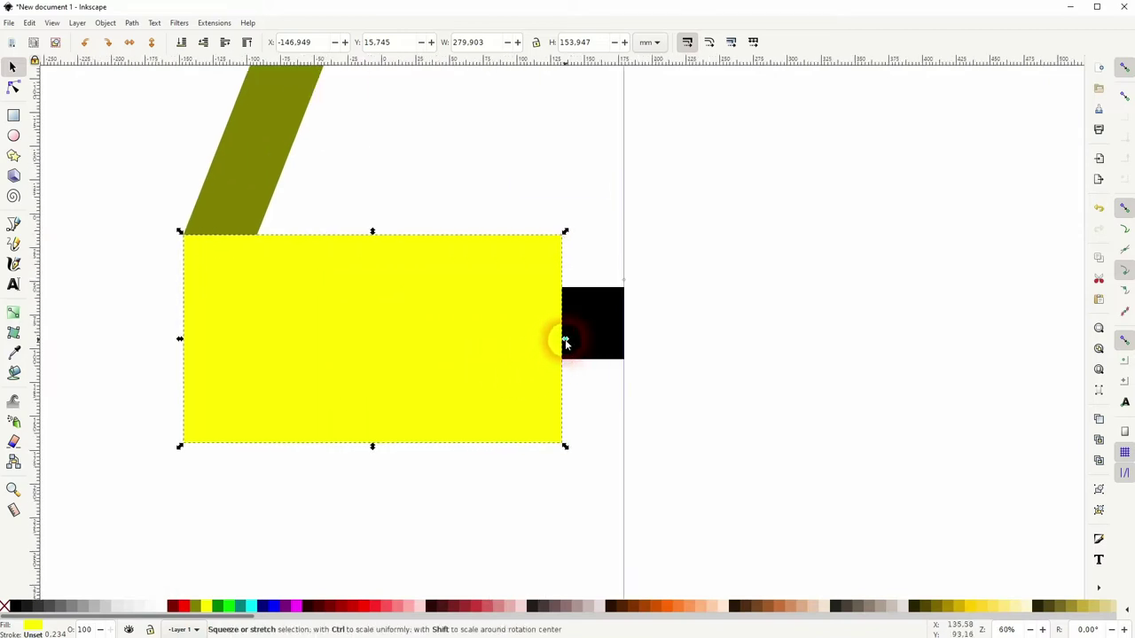
{"action": "left_click_drag", "start_coordinate": [564, 340], "coordinate": [540, 339]}
{"action": "left_click_drag", "start_coordinate": [372, 234], "coordinate": [374, 256]}
{"action": "left_click", "coordinate": [405, 175]}
Adjust the yellow panel's top edge so it is 114.585 mm tall inside the maroon frame
{"action": "scroll", "coordinate": [409, 186], "scroll_direction": "down", "scroll_amount": 2}
{"action": "left_click_drag", "start_coordinate": [414, 197], "coordinate": [374, 390]}
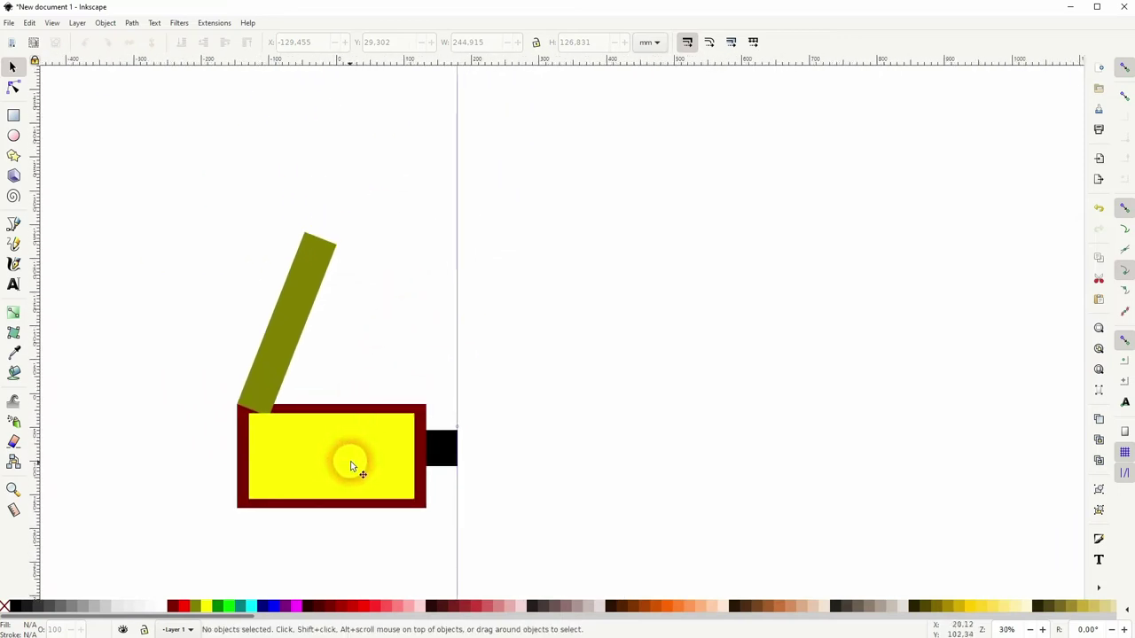
{"action": "left_click", "coordinate": [339, 436]}
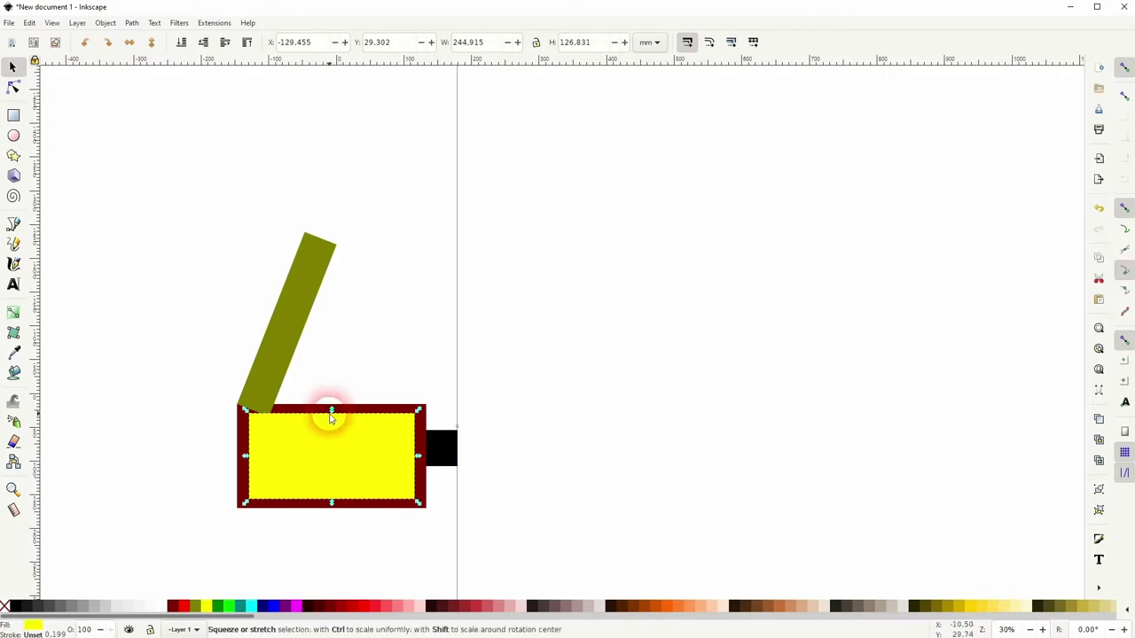
{"action": "mouse_move", "coordinate": [332, 412]}
{"action": "left_mouse_down"}
{"action": "mouse_move", "coordinate": [333, 421]}
{"action": "mouse_move", "coordinate": [330, 409]}
{"action": "left_mouse_up"}
{"action": "left_click", "coordinate": [367, 354]}
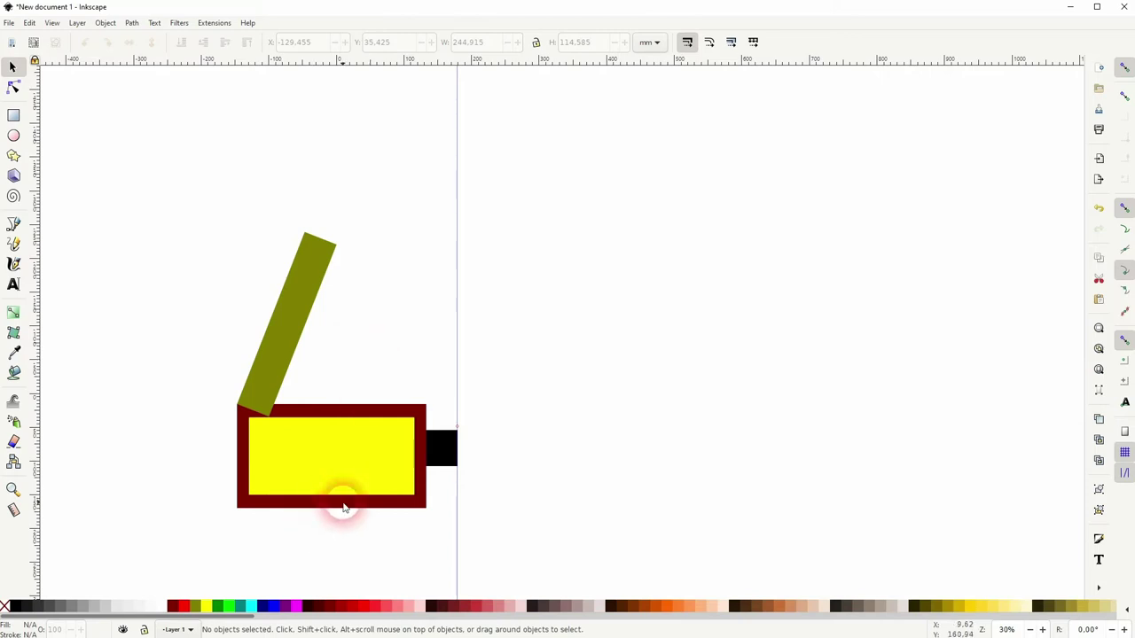
Draw a flat black ellipse over the olive bar's top, test a Difference cut, then undo it
{"action": "left_click", "coordinate": [16, 137]}
{"action": "left_click_drag", "start_coordinate": [362, 237], "coordinate": [506, 299]}
{"action": "left_click", "coordinate": [12, 66]}
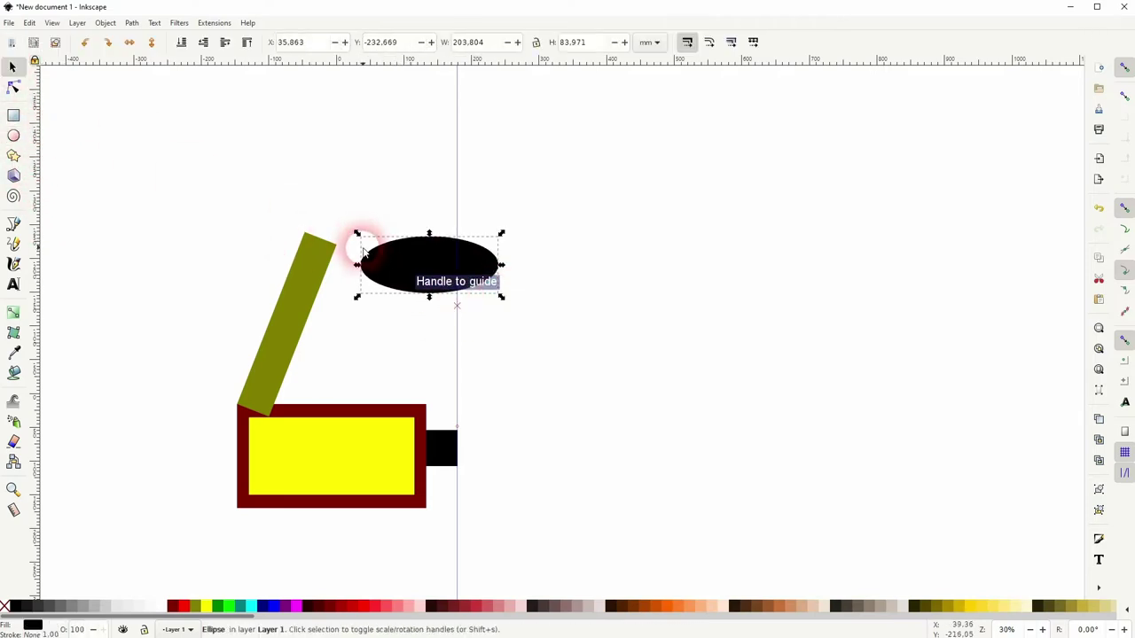
{"action": "left_click_drag", "start_coordinate": [369, 259], "coordinate": [350, 291]}
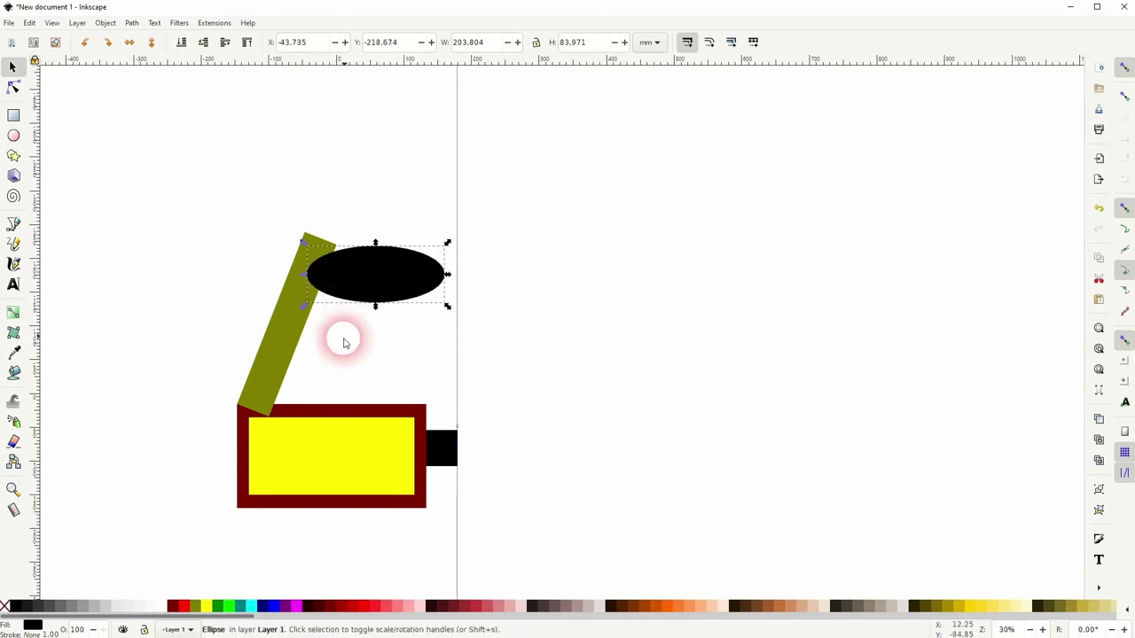
{"action": "left_click", "coordinate": [299, 346], "text": "shift"}
{"action": "left_click", "coordinate": [133, 23]}
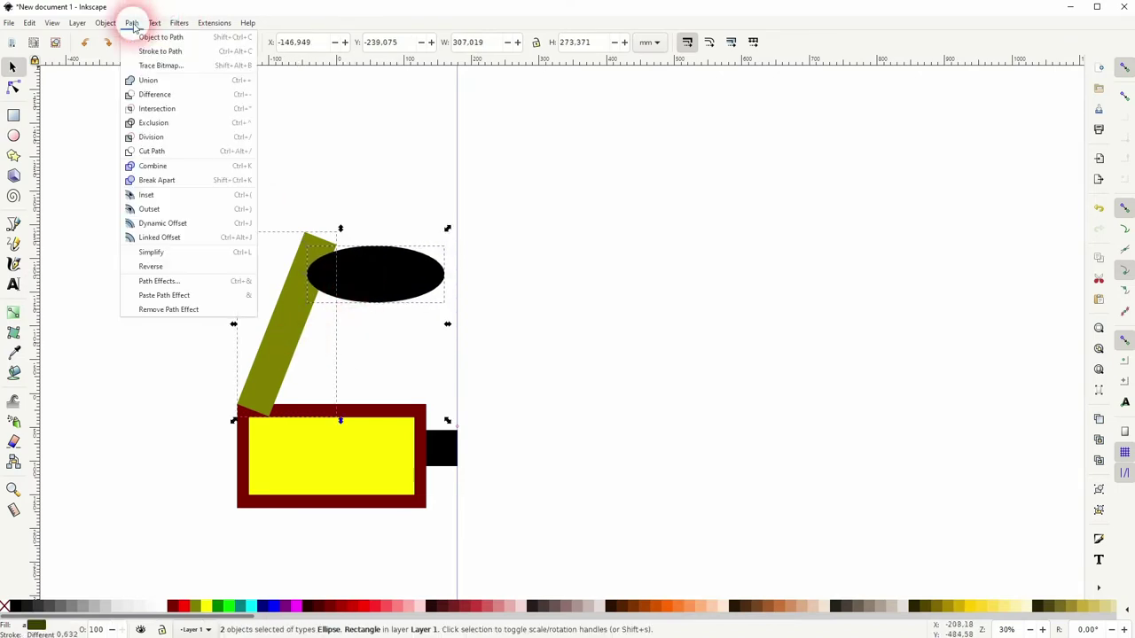
{"action": "left_click", "coordinate": [172, 96]}
{"action": "left_click", "coordinate": [129, 311]}
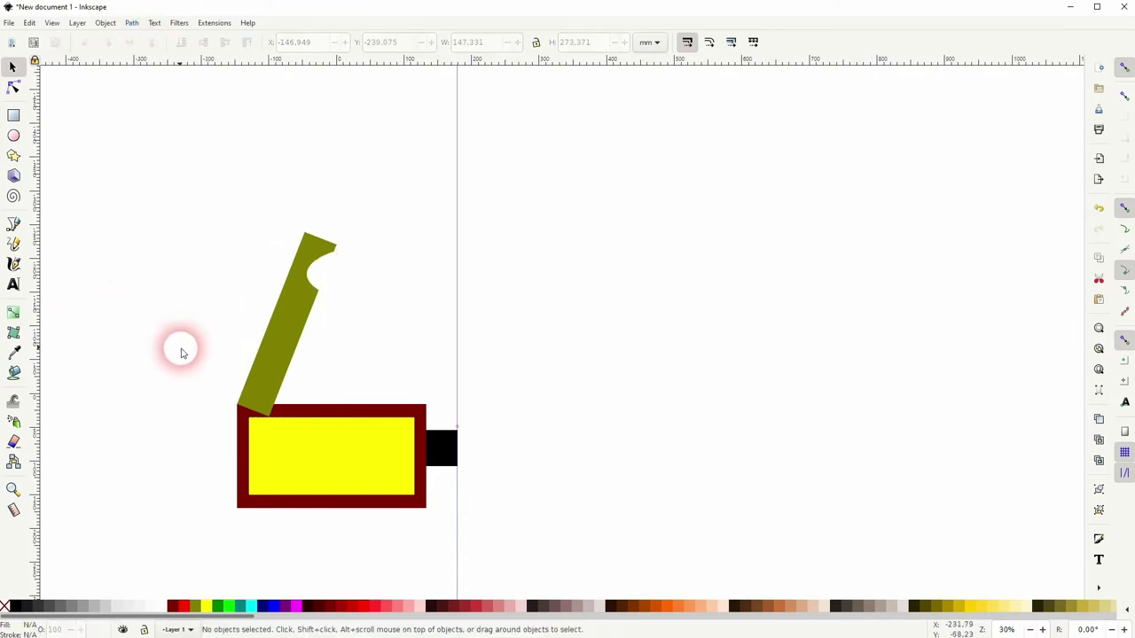
{"action": "key", "text": "ctrl+z"}
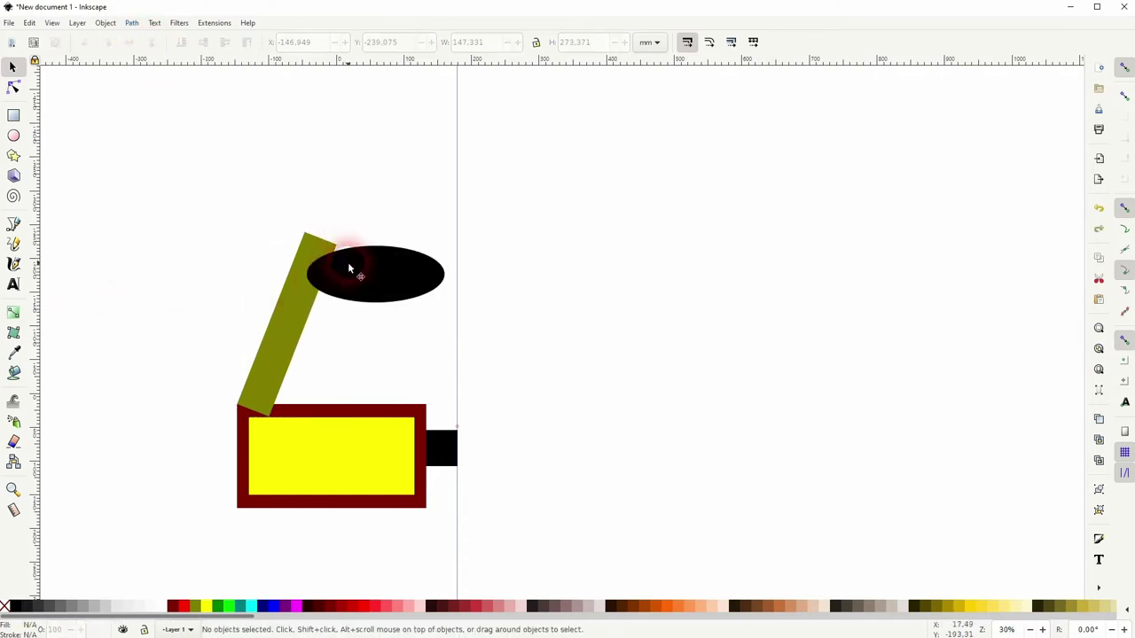
Tilt the ellipse slightly to match the bar and subtract it from the olive bar
{"action": "left_click", "coordinate": [383, 277]}
{"action": "left_click", "coordinate": [408, 282]}
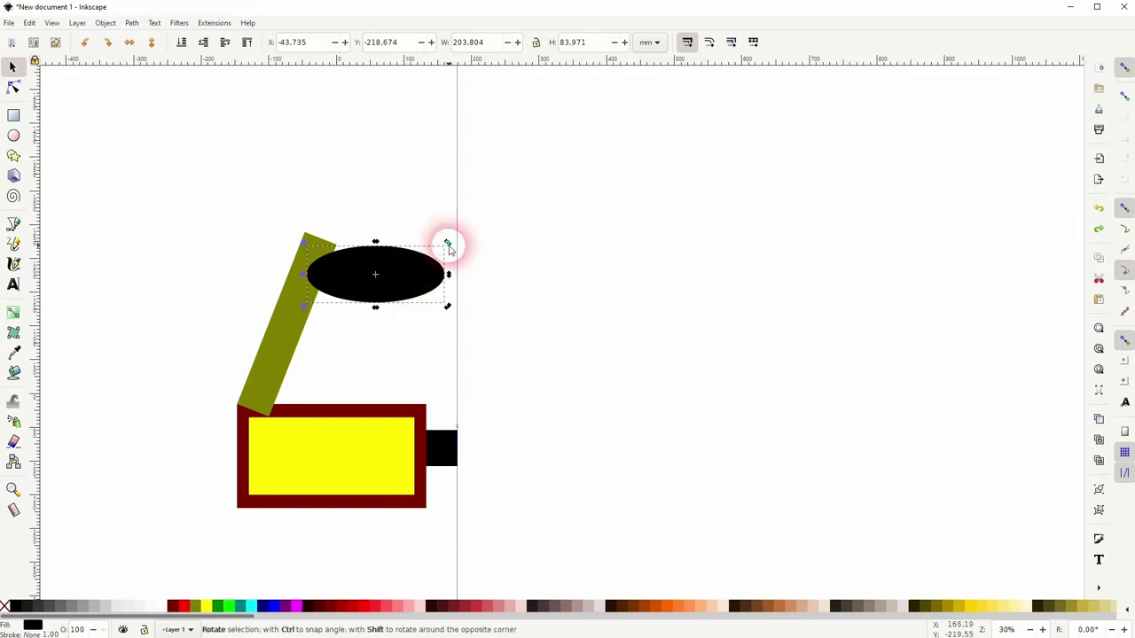
{"action": "left_click_drag", "start_coordinate": [449, 249], "coordinate": [451, 257]}
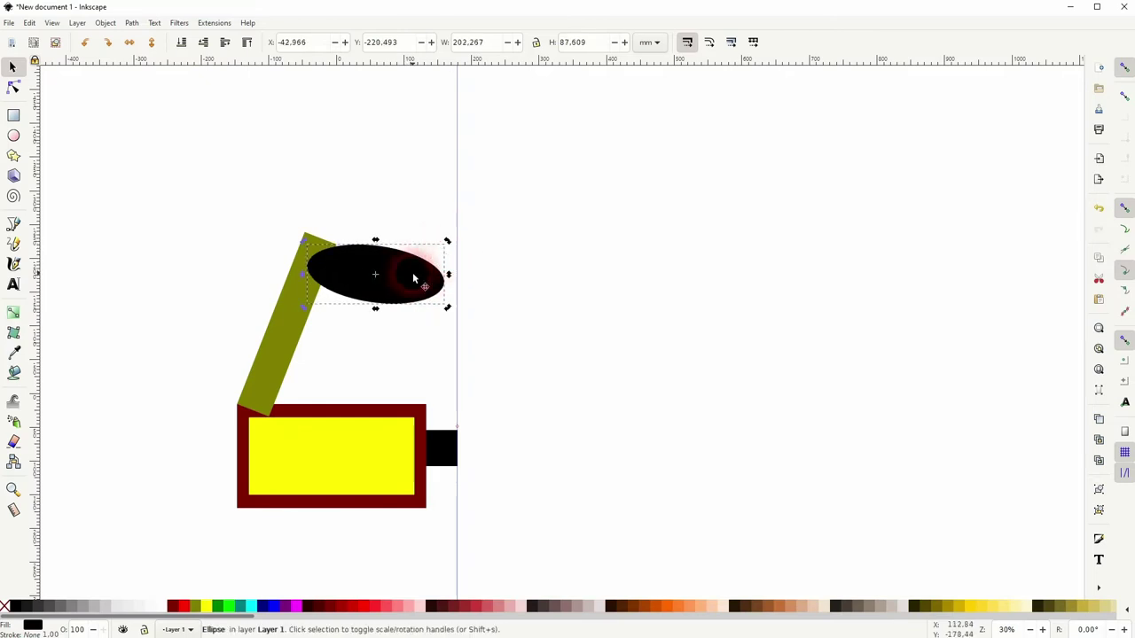
{"action": "left_click", "coordinate": [286, 355], "text": "shift"}
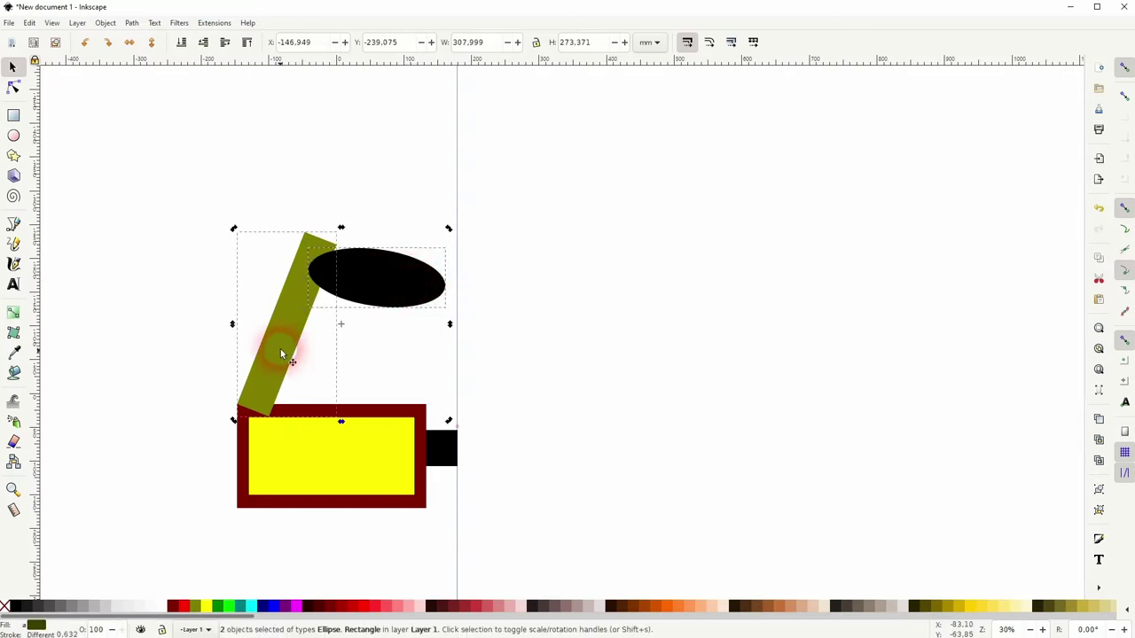
{"action": "left_click", "coordinate": [133, 23]}
{"action": "left_click", "coordinate": [155, 94]}
{"action": "left_click", "coordinate": [118, 277]}
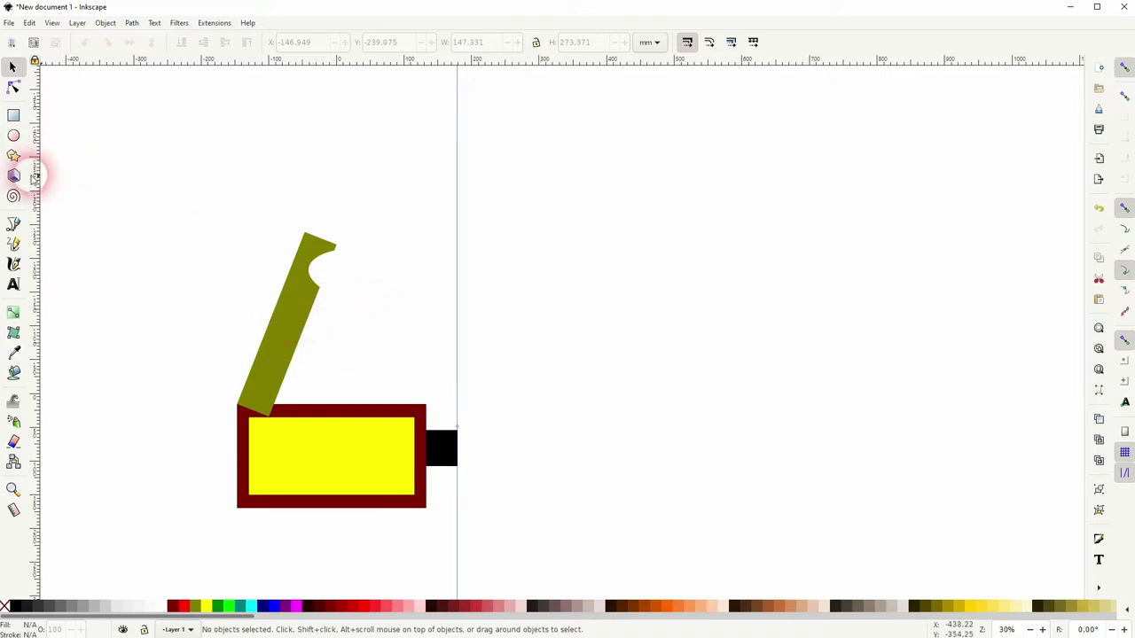
Draw a closed triangle along the olive bar's right side, filled teal with no outline
{"action": "left_click", "coordinate": [14, 223]}
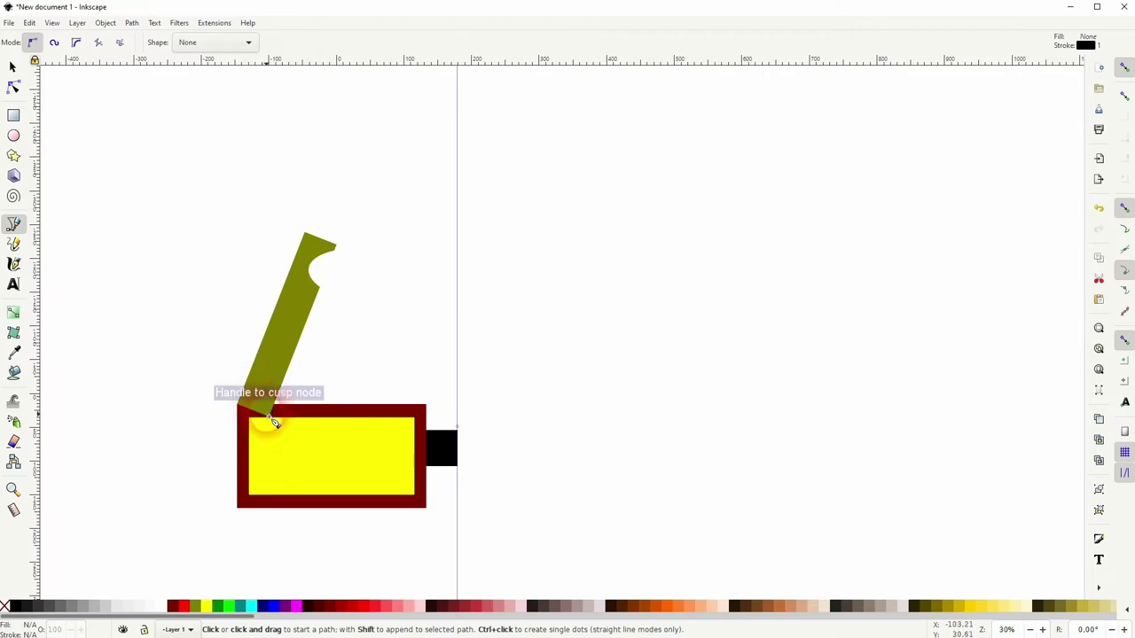
{"action": "left_click", "coordinate": [270, 418]}
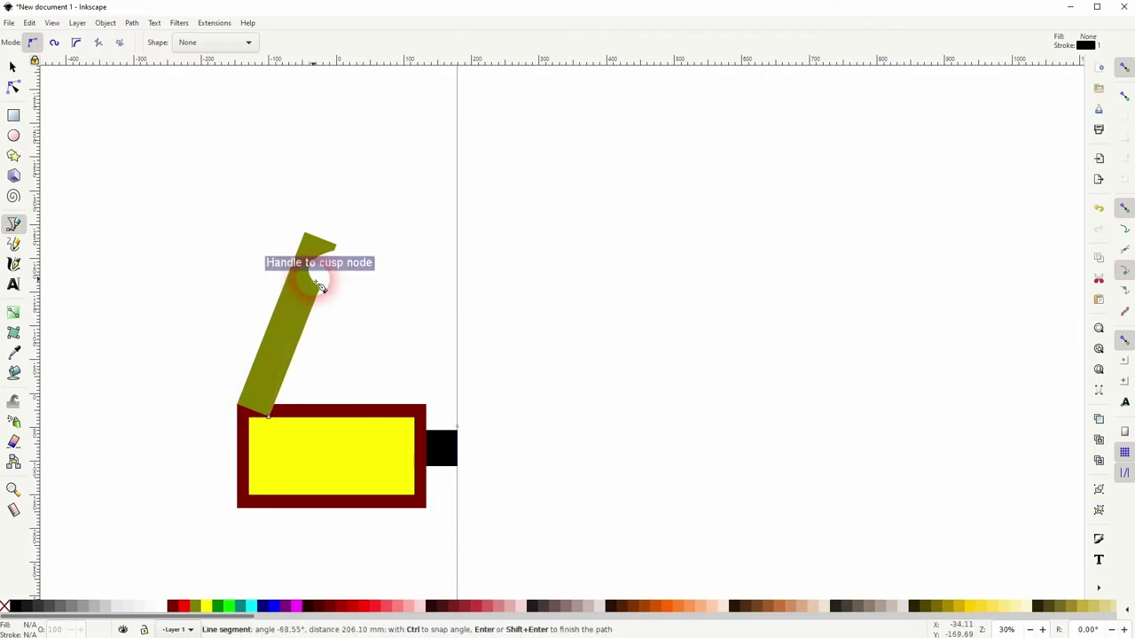
{"action": "scroll", "coordinate": [310, 298], "scroll_direction": "up", "scroll_amount": 3}
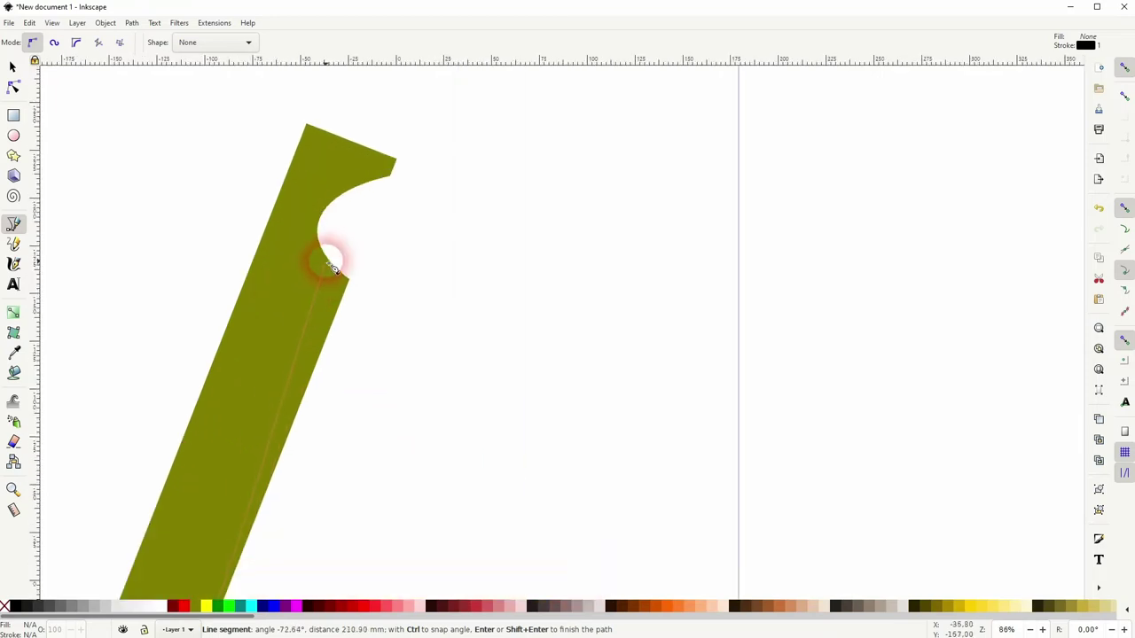
{"action": "left_click", "coordinate": [448, 311]}
{"action": "scroll", "coordinate": [436, 431], "scroll_direction": "down", "scroll_amount": 5}
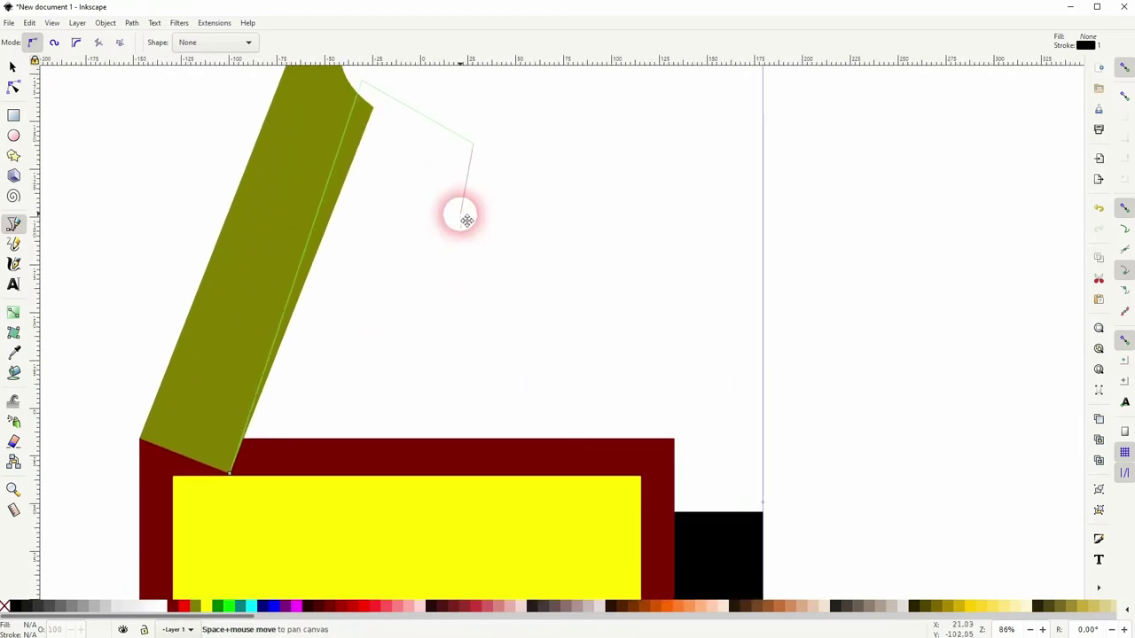
{"action": "left_click", "coordinate": [232, 475]}
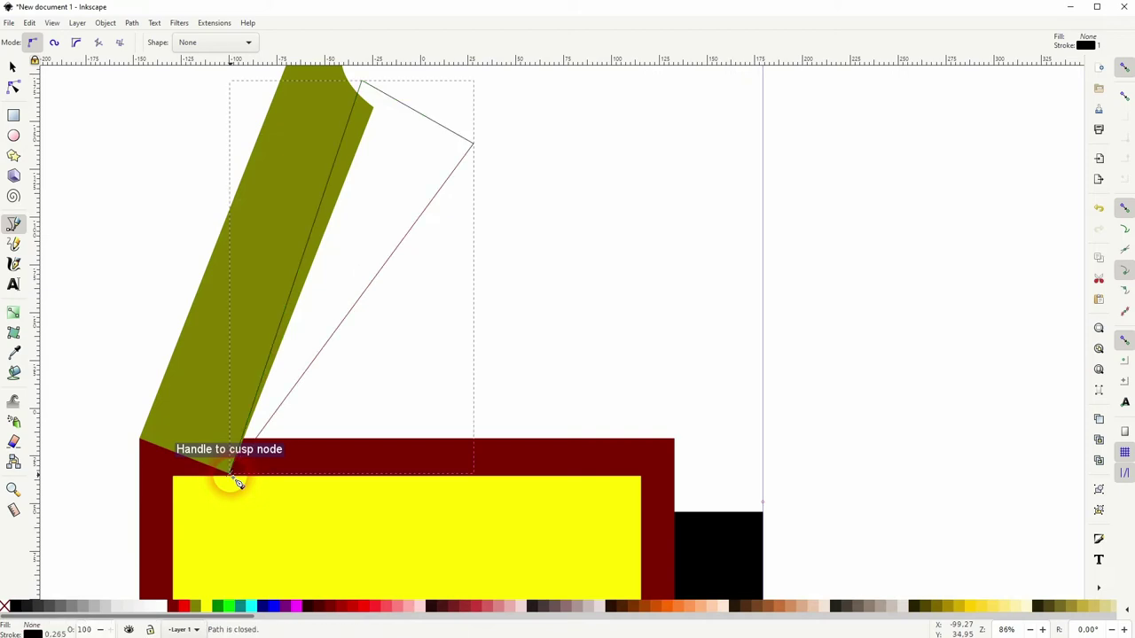
{"action": "left_click", "coordinate": [240, 607]}
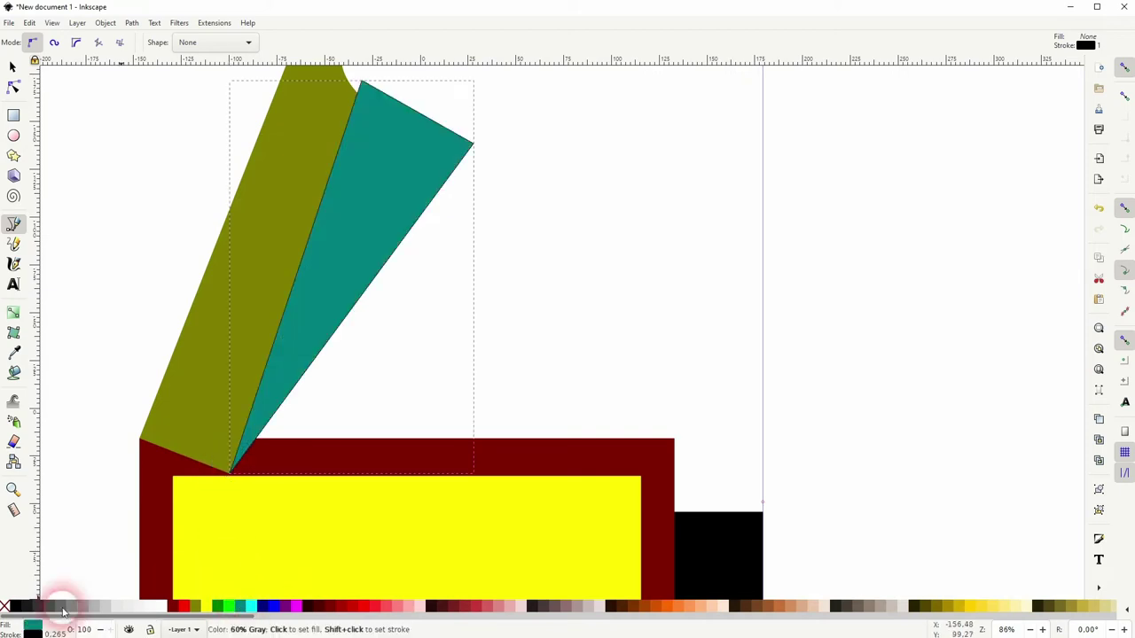
{"action": "left_click", "coordinate": [5, 607], "text": "shift"}
Try subtracting the teal triangle from the olive bar, then undo the cut
{"action": "left_click", "coordinate": [13, 67]}
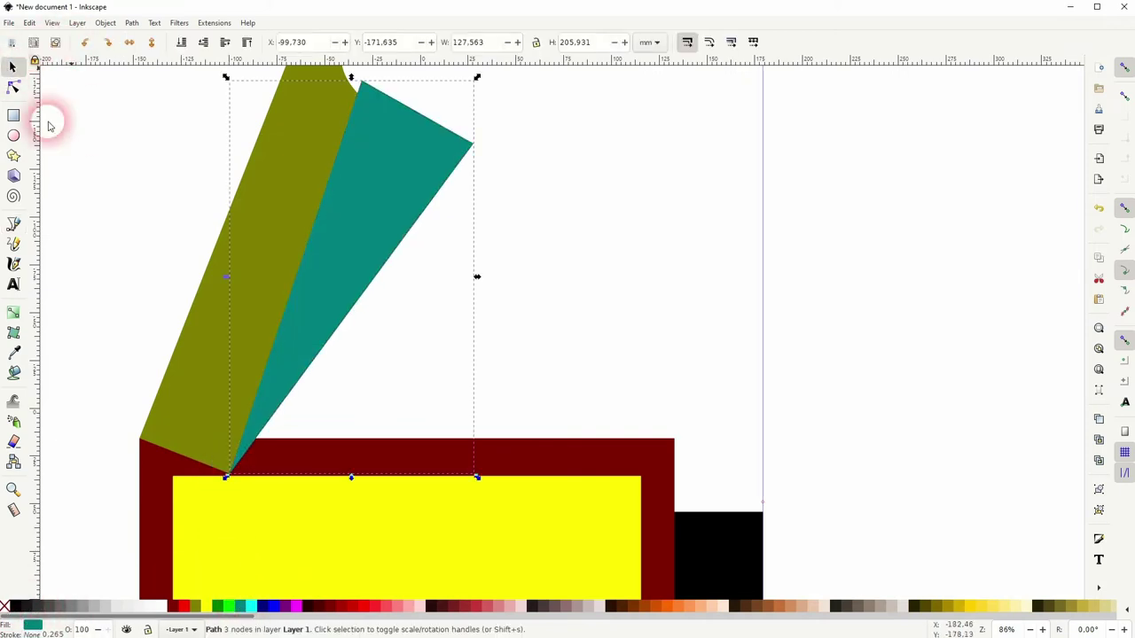
{"action": "left_click", "coordinate": [179, 419], "text": "shift"}
{"action": "left_click", "coordinate": [131, 23]}
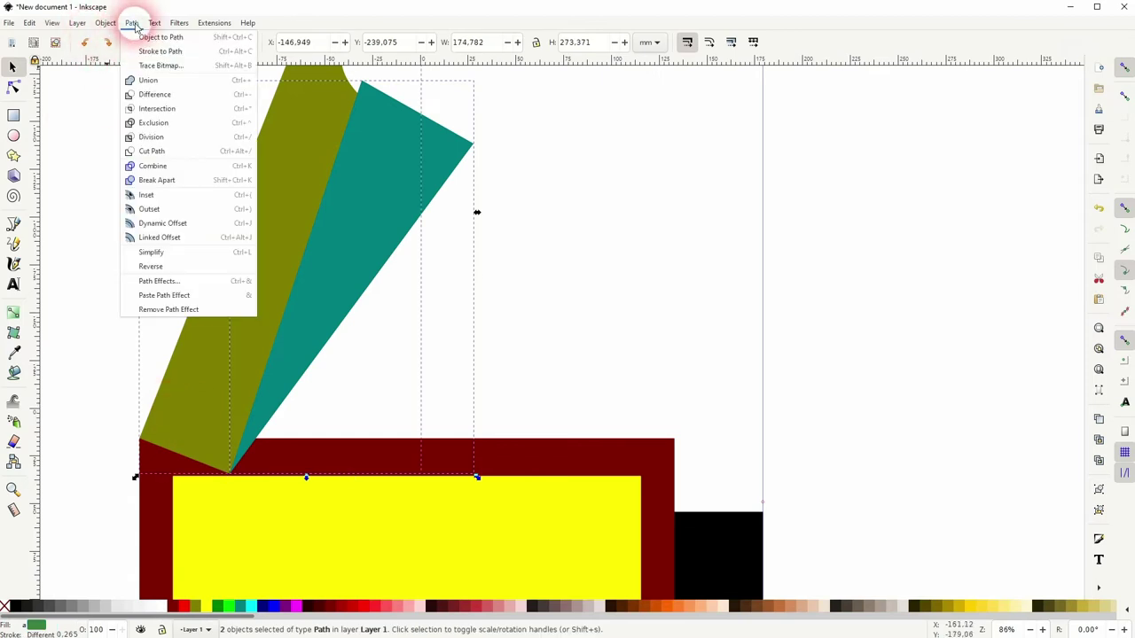
{"action": "left_click", "coordinate": [166, 97]}
{"action": "left_click", "coordinate": [151, 245]}
{"action": "scroll", "coordinate": [152, 245], "scroll_direction": "down", "scroll_amount": 2}
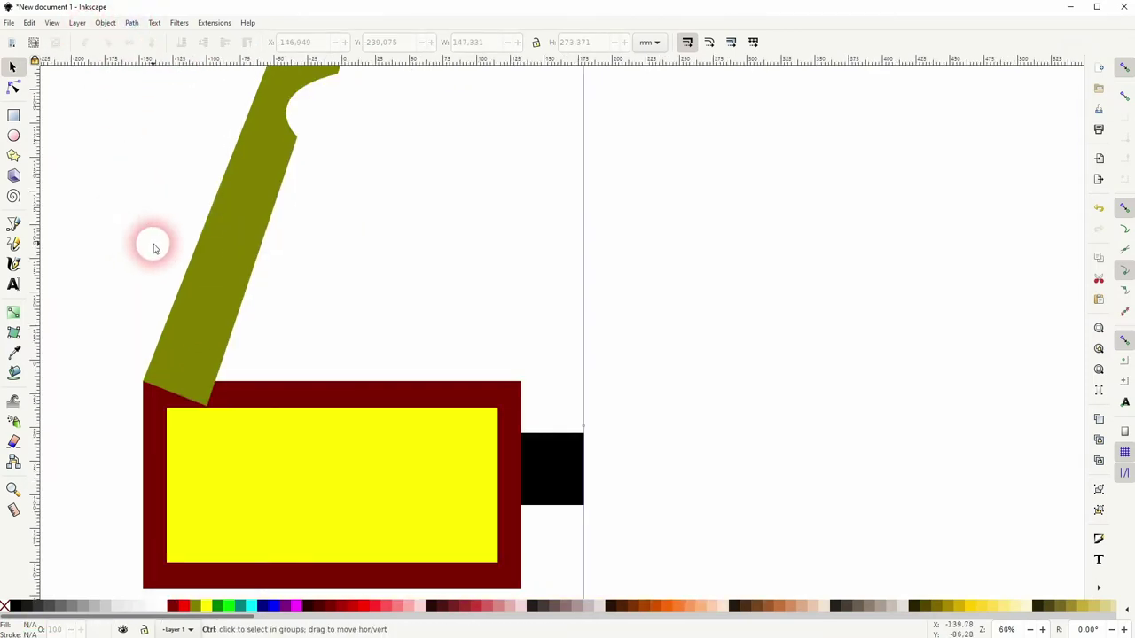
{"action": "scroll", "coordinate": [154, 252], "scroll_direction": "down", "scroll_amount": 1}
{"action": "left_click_drag", "start_coordinate": [233, 225], "coordinate": [306, 272]}
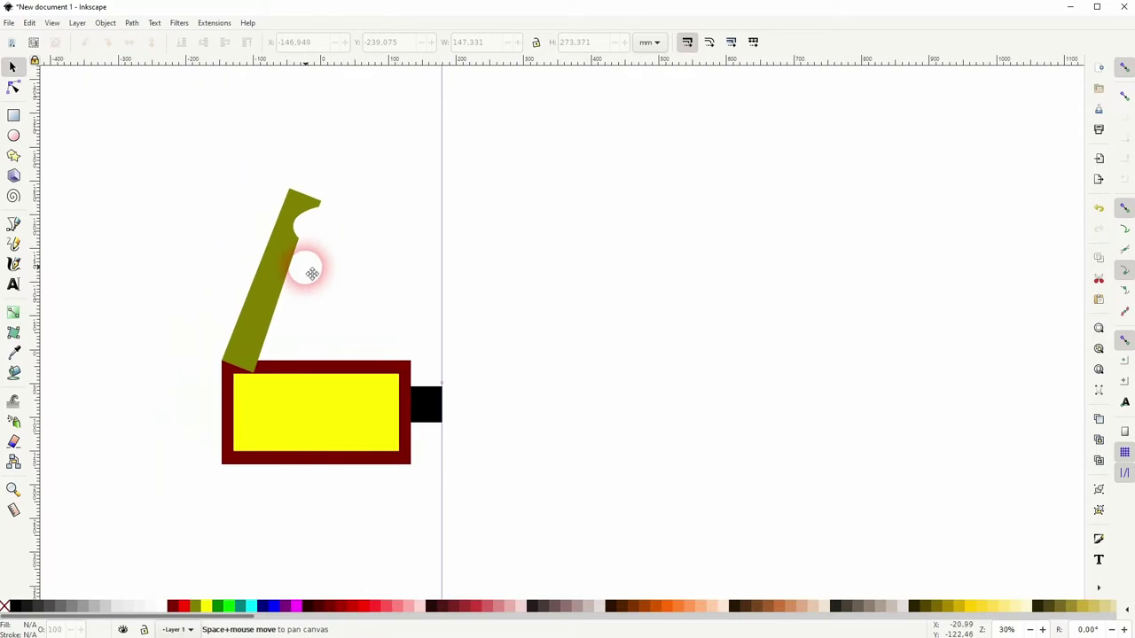
{"action": "scroll", "coordinate": [286, 255], "scroll_direction": "up", "scroll_amount": 2}
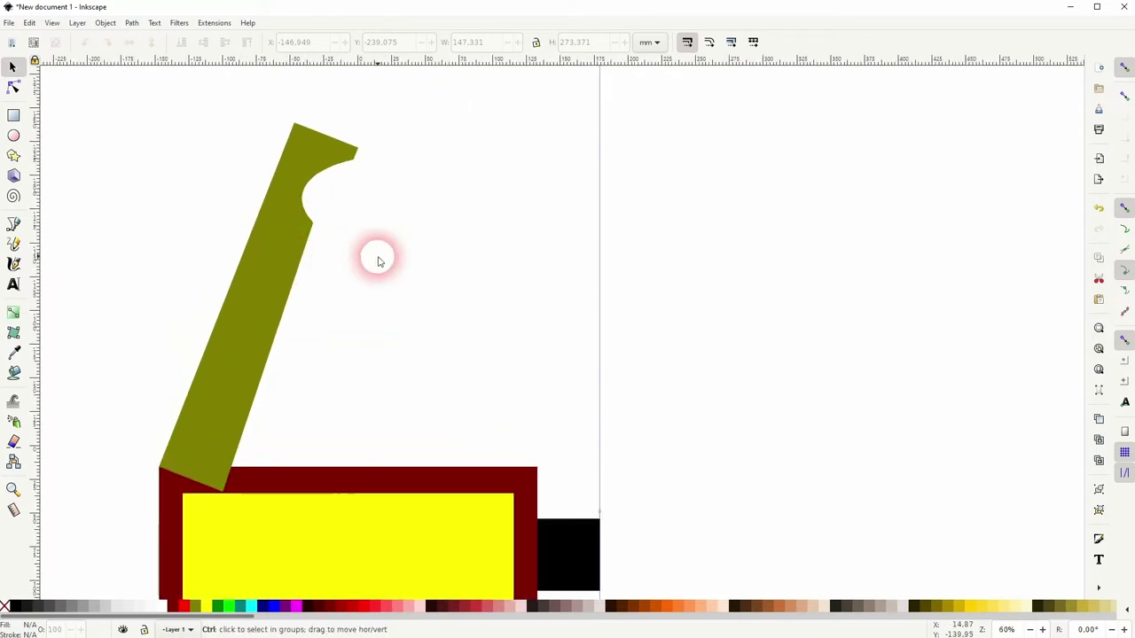
{"action": "key", "text": "ctrl+z"}
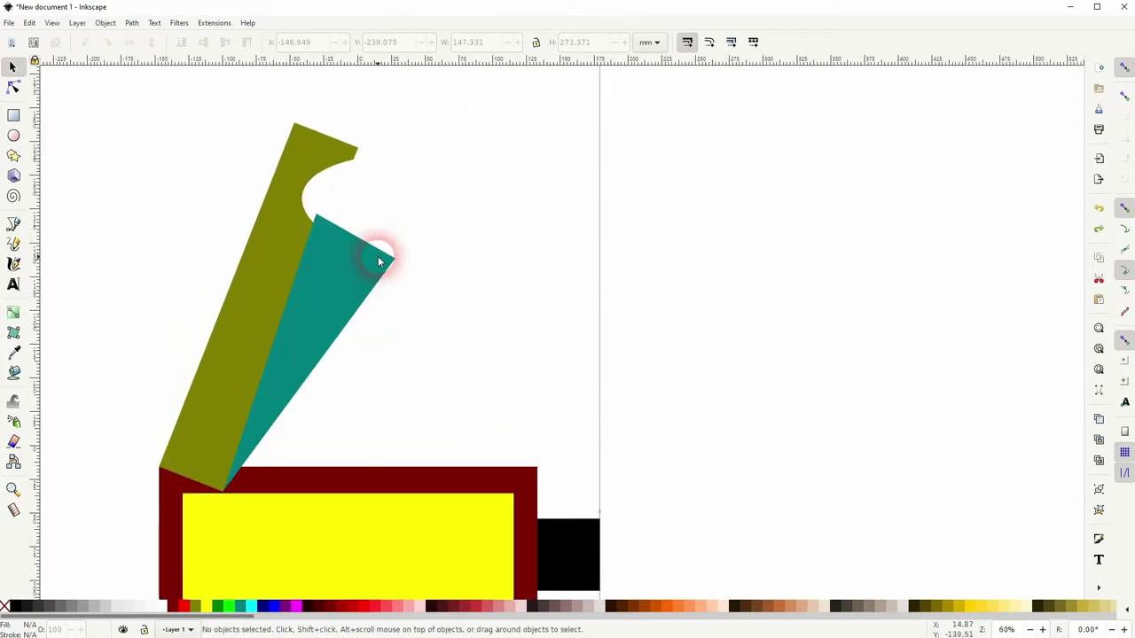
Stretch the teal triangle taller, shift it right, and subtract it from the olive bar
{"action": "left_click", "coordinate": [337, 283]}
{"action": "left_click_drag", "start_coordinate": [309, 208], "coordinate": [427, 117]}
{"action": "left_click_drag", "start_coordinate": [321, 254], "coordinate": [333, 265]}
{"action": "left_click", "coordinate": [189, 440], "text": "shift"}
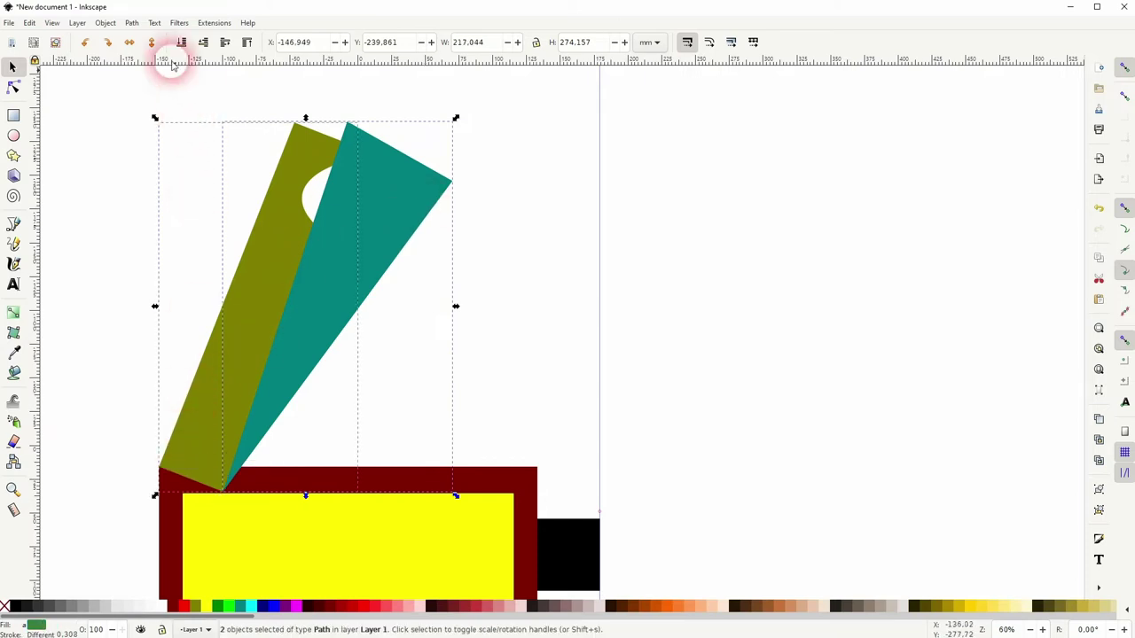
{"action": "left_click", "coordinate": [131, 22]}
{"action": "left_click", "coordinate": [156, 94]}
{"action": "key", "text": "Escape"}
{"action": "scroll", "coordinate": [348, 217], "scroll_direction": "down", "scroll_amount": 3, "text": "ctrl"}
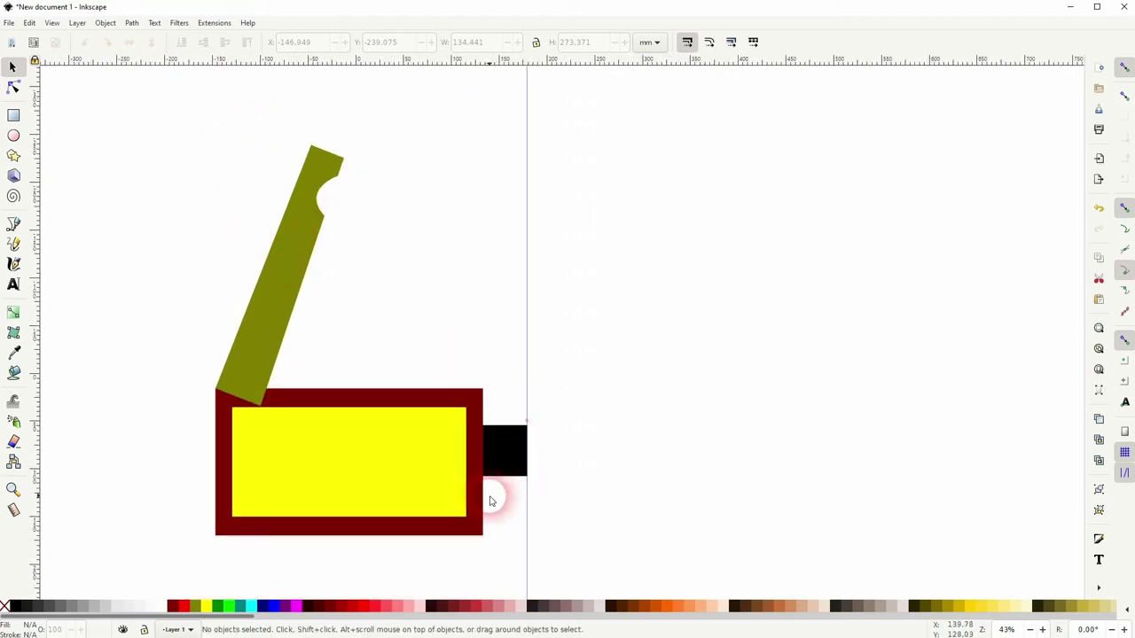
Draw a tall pink ellipse and move it onto the black rectangle's bottom edge
{"action": "left_click", "coordinate": [13, 136]}
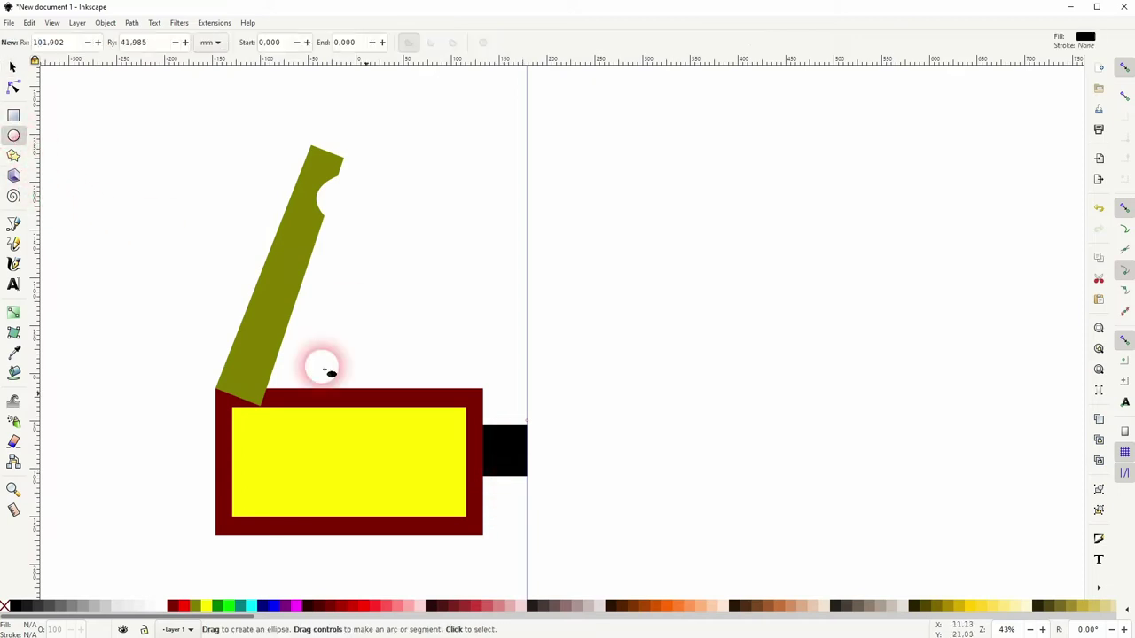
{"action": "mouse_move", "coordinate": [654, 409]}
{"action": "left_mouse_down"}
{"action": "mouse_move", "coordinate": [722, 539]}
{"action": "mouse_move", "coordinate": [714, 532]}
{"action": "left_mouse_up"}
{"action": "left_click", "coordinate": [501, 606]}
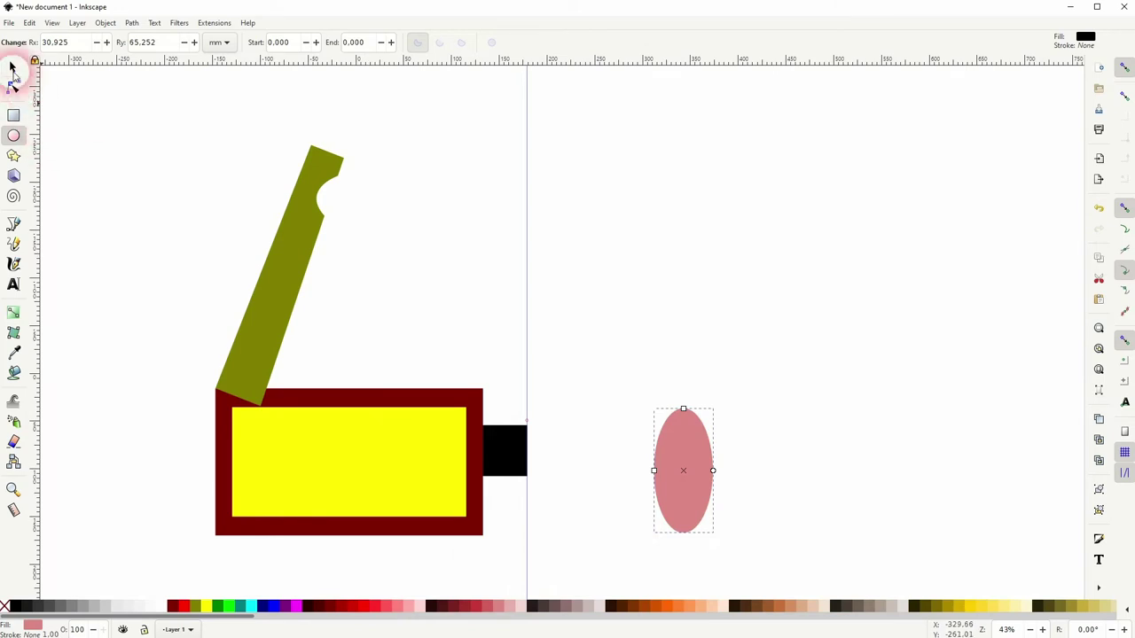
{"action": "left_click", "coordinate": [12, 68]}
{"action": "scroll", "coordinate": [675, 491], "scroll_direction": "down", "scroll_amount": 4}
{"action": "scroll", "coordinate": [620, 416], "scroll_direction": "right", "scroll_amount": 3}
{"action": "left_click_drag", "start_coordinate": [582, 347], "coordinate": [411, 390]}
Centre the pink ellipse horizontally on the black rectangle, relative to the last selected object
{"action": "scroll", "coordinate": [380, 405], "scroll_direction": "up", "scroll_amount": 2}
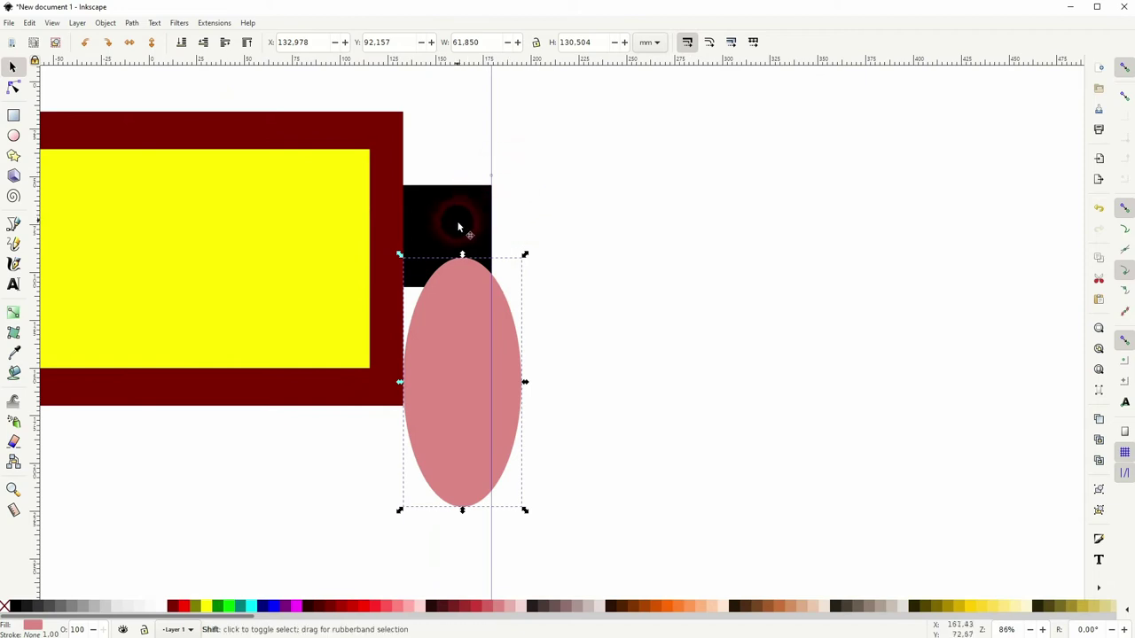
{"action": "left_click", "coordinate": [456, 225], "text": "shift"}
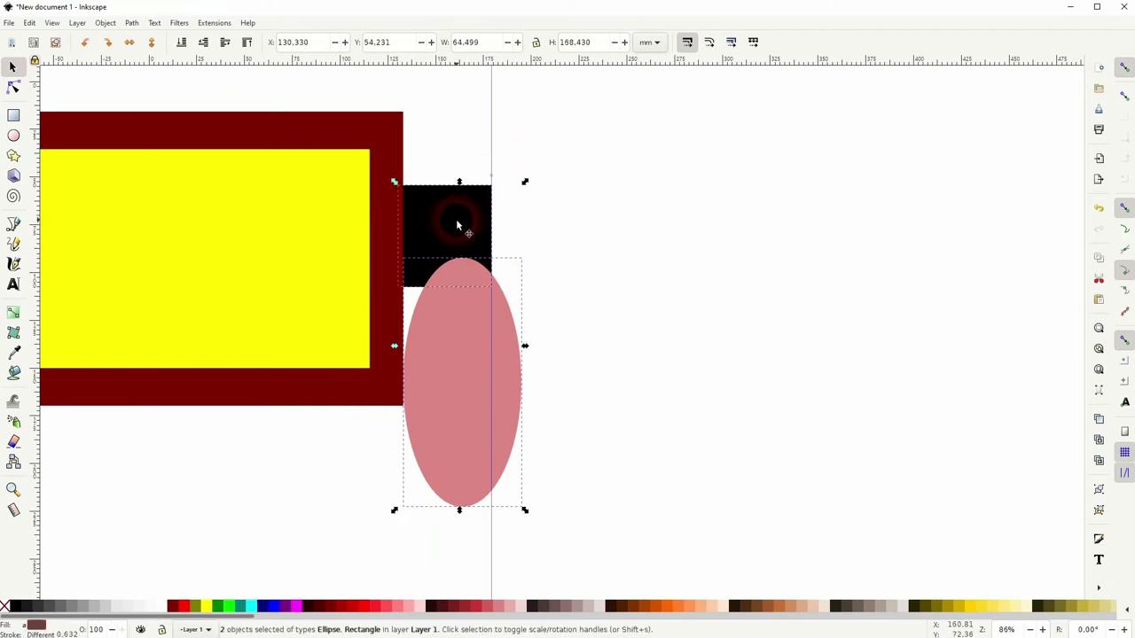
{"action": "left_click", "coordinate": [104, 22]}
{"action": "left_click", "coordinate": [168, 396]}
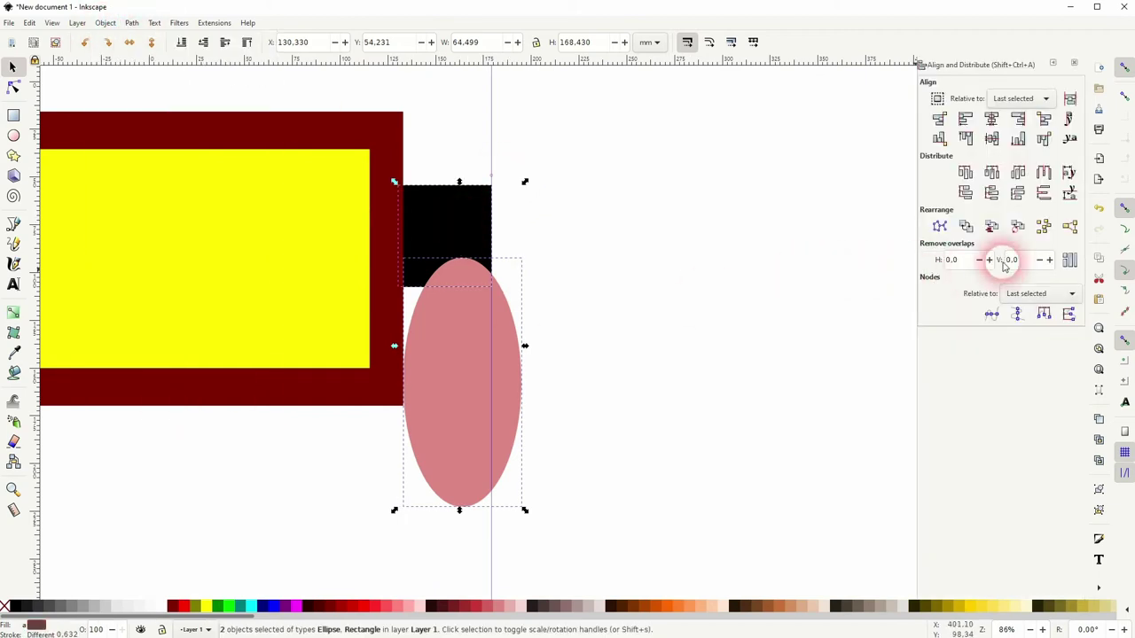
{"action": "left_click", "coordinate": [991, 118]}
{"action": "left_click", "coordinate": [1042, 101]}
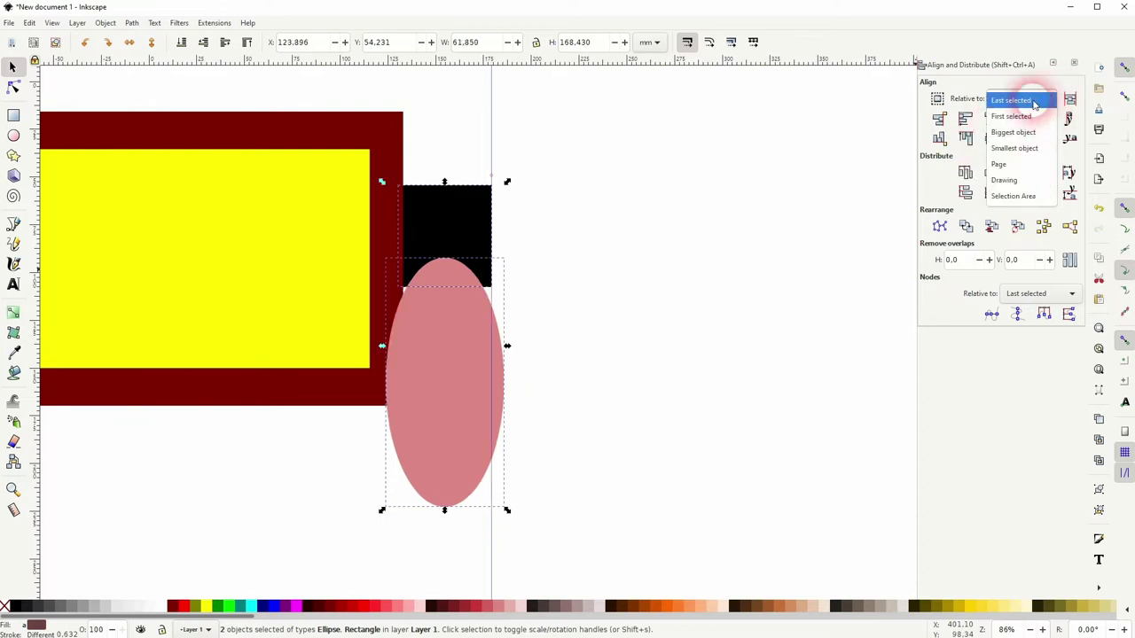
{"action": "left_click", "coordinate": [861, 137]}
{"action": "left_click", "coordinate": [580, 202]}
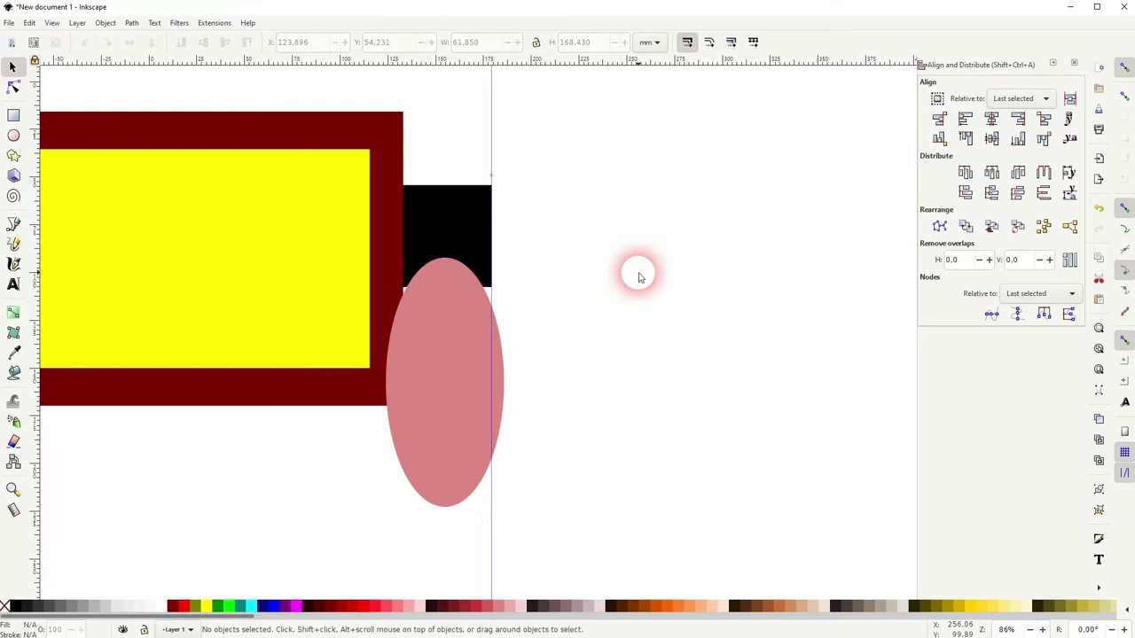
Narrow the ellipse slightly and subtract it from the black rectangle
{"action": "left_click", "coordinate": [458, 355]}
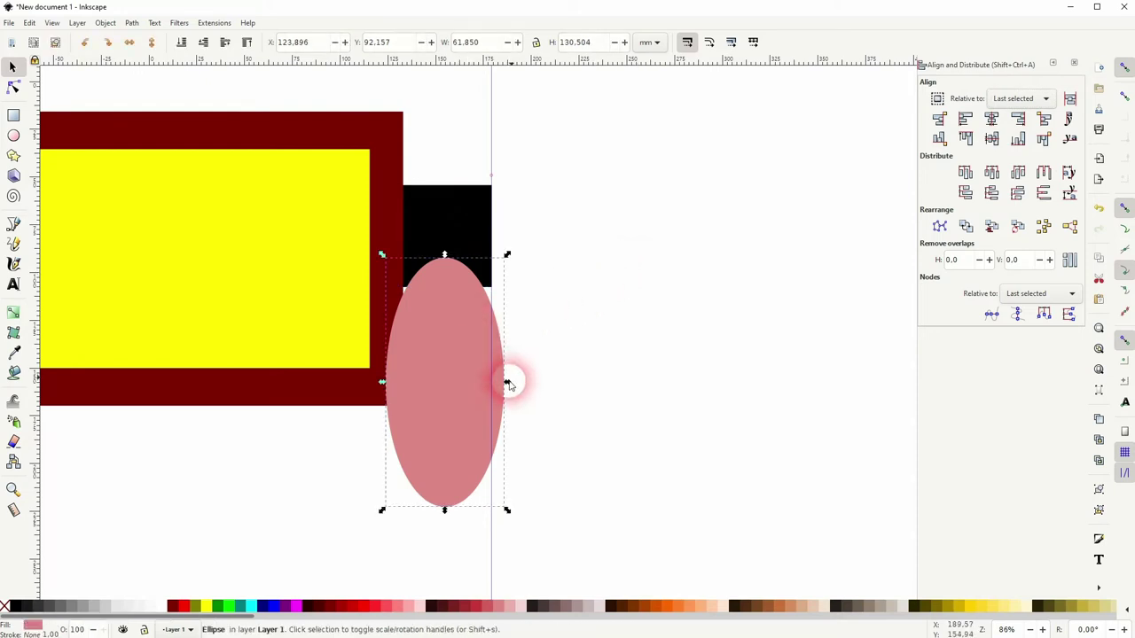
{"action": "left_click_drag", "start_coordinate": [509, 381], "coordinate": [507, 384]}
{"action": "left_click", "coordinate": [474, 230], "text": "shift"}
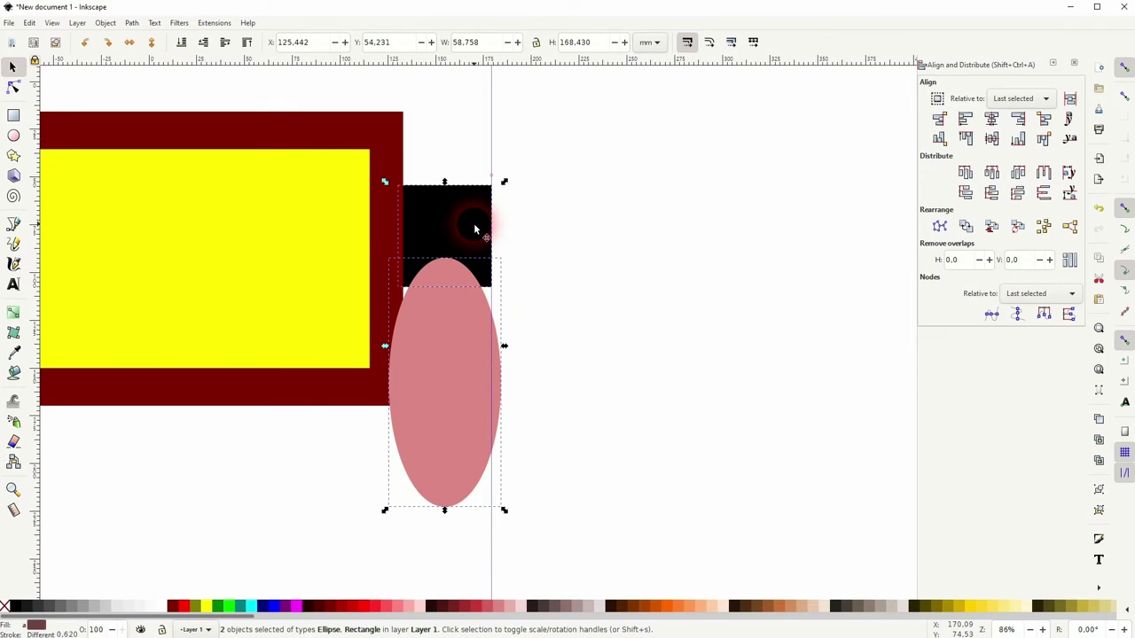
{"action": "left_click", "coordinate": [129, 23]}
{"action": "left_click", "coordinate": [152, 94]}
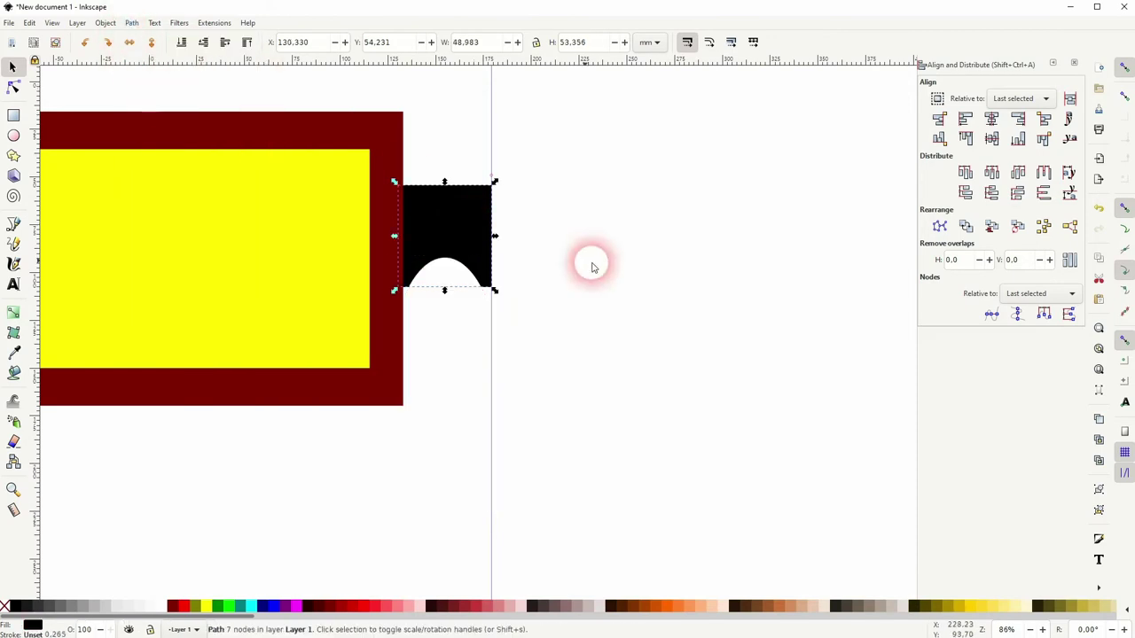
Zoom out to 43%, nudge the lid, frame and yellow panel right, and close the alignment panel
{"action": "scroll", "coordinate": [550, 261], "scroll_direction": "down", "scroll_amount": 1}
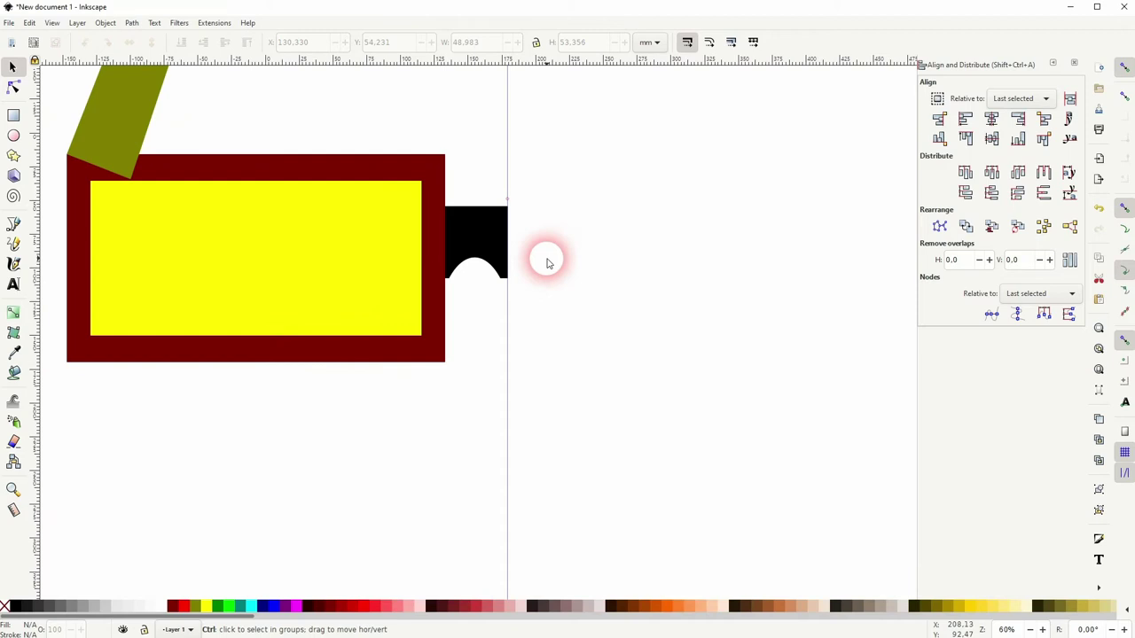
{"action": "scroll", "coordinate": [539, 266], "scroll_direction": "down", "scroll_amount": 1}
{"action": "left_click_drag", "start_coordinate": [522, 195], "coordinate": [562, 379]}
{"action": "left_click_drag", "start_coordinate": [160, 523], "coordinate": [510, 103]}
{"action": "key", "text": "Right"}
{"action": "key", "text": "Right"}
{"action": "key", "text": "Right"}
{"action": "key", "text": "Right"}
{"action": "key", "text": "Right"}
{"action": "key", "text": "Right"}
{"action": "key", "text": "Right"}
{"action": "key", "text": "Right"}
{"action": "key", "text": "Right"}
{"action": "key", "text": "Right"}
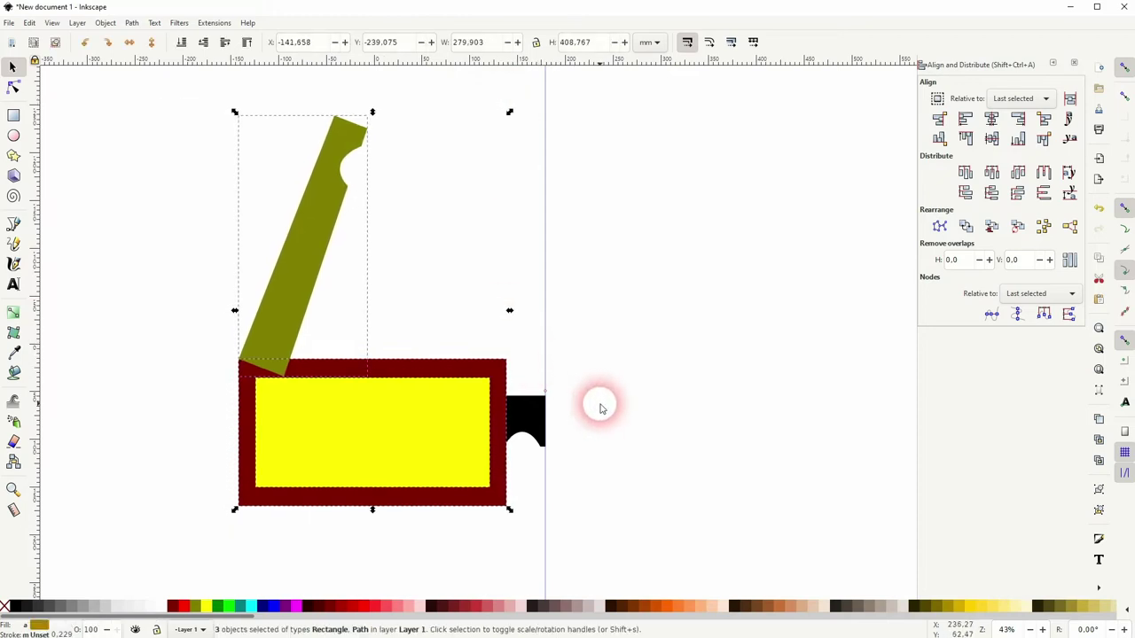
{"action": "left_click", "coordinate": [600, 396]}
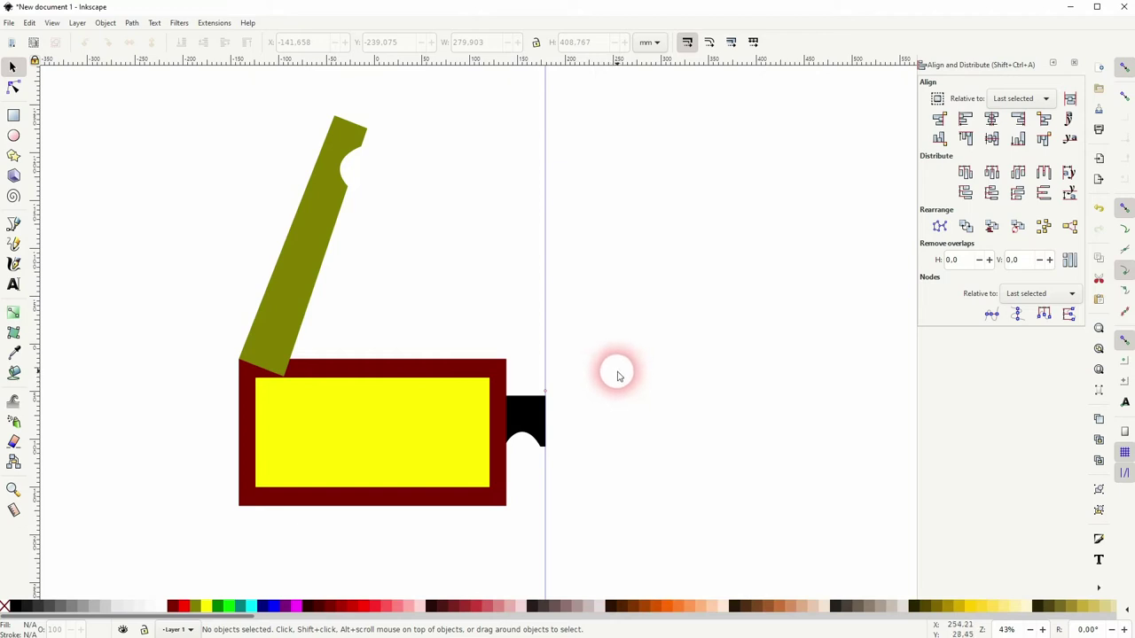
{"action": "left_click", "coordinate": [1074, 64]}
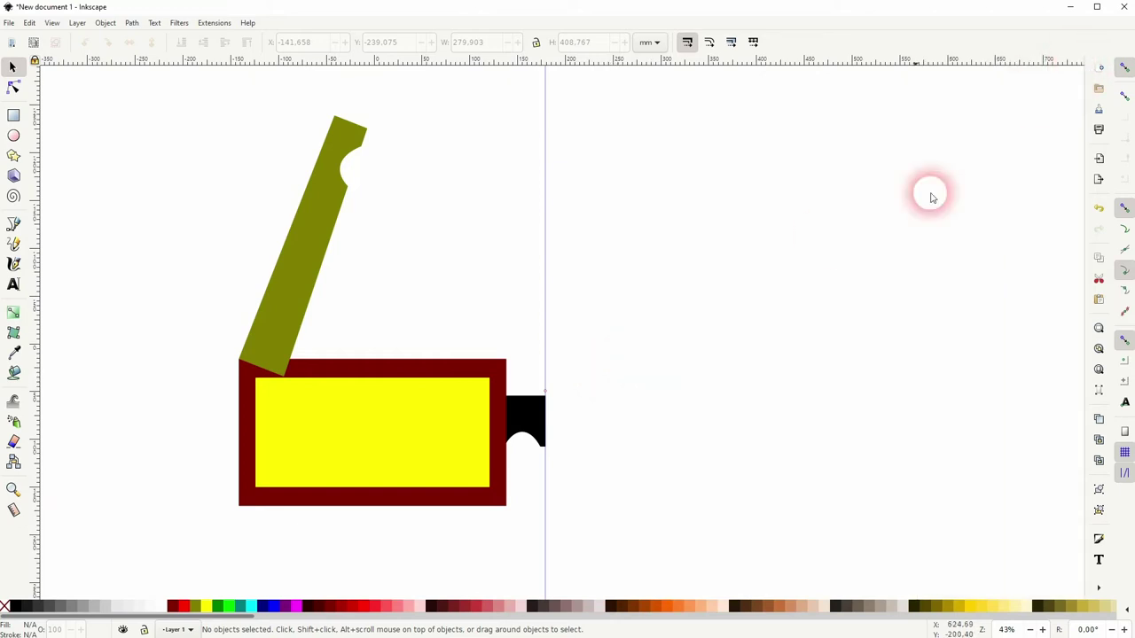
{"action": "mouse_move", "coordinate": [155, 526]}
{"action": "left_mouse_down"}
{"action": "mouse_move", "coordinate": [499, 248]}
{"action": "mouse_move", "coordinate": [680, 75]}
{"action": "mouse_move", "coordinate": [218, 297]}
{"action": "left_mouse_up"}
Draw a tall pink ellipse and place it over the black piece's top edge
{"action": "left_click", "coordinate": [14, 135]}
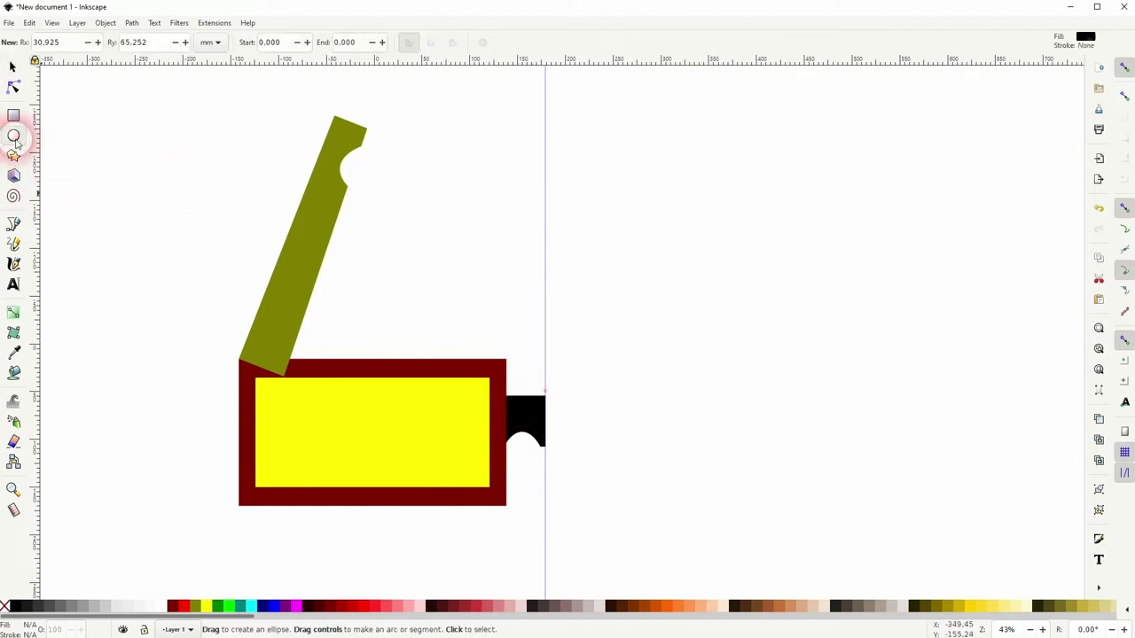
{"action": "left_click_drag", "start_coordinate": [525, 240], "coordinate": [590, 378]}
{"action": "left_click", "coordinate": [506, 608]}
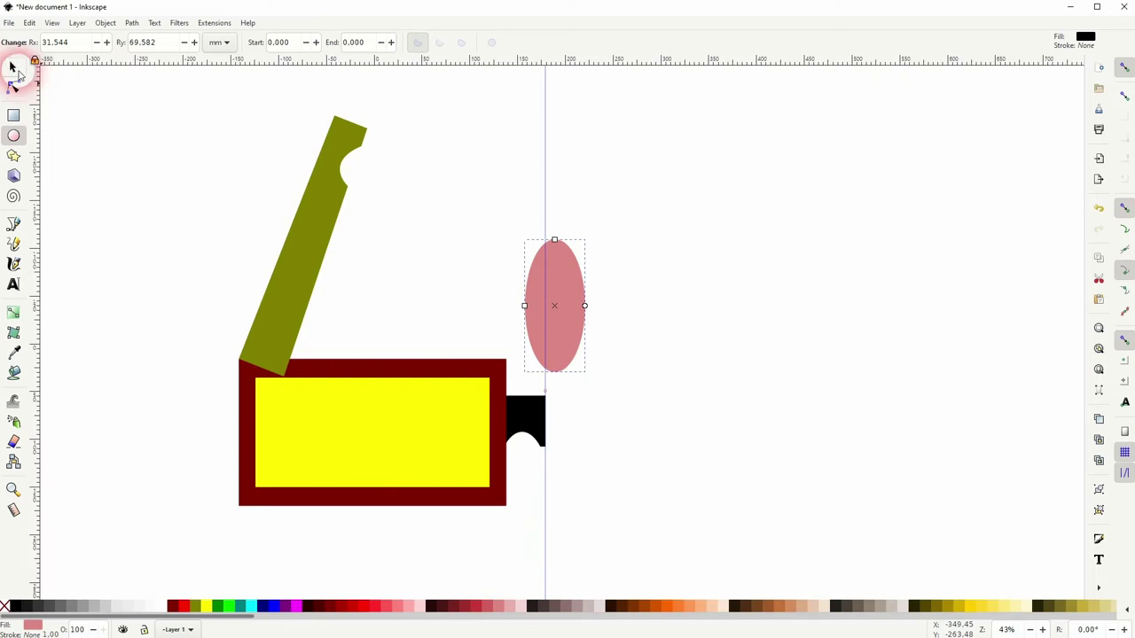
{"action": "left_click", "coordinate": [15, 69]}
{"action": "left_click_drag", "start_coordinate": [554, 326], "coordinate": [522, 364]}
{"action": "left_click", "coordinate": [536, 439], "text": "shift"}
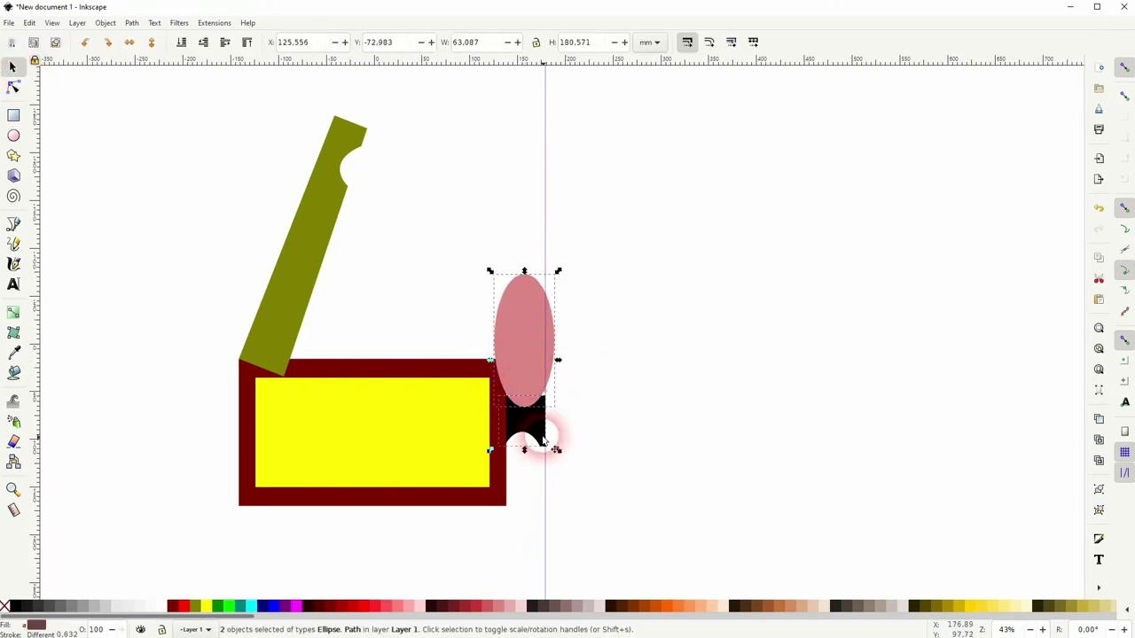
{"action": "left_click", "coordinate": [103, 23]}
{"action": "left_click", "coordinate": [146, 408]}
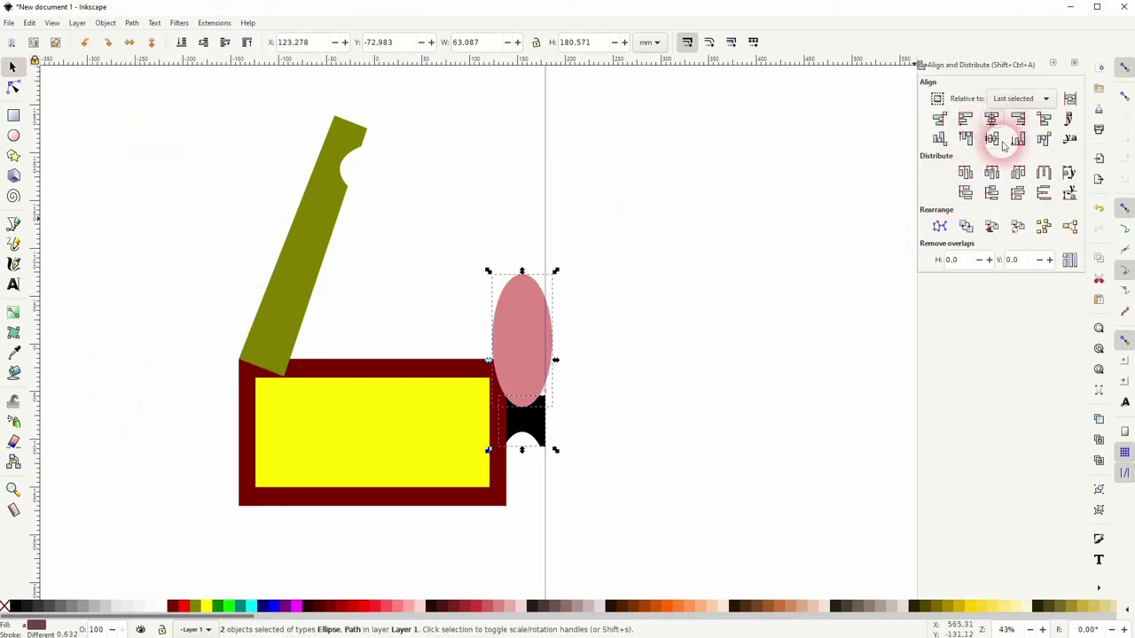
{"action": "left_click", "coordinate": [1037, 99]}
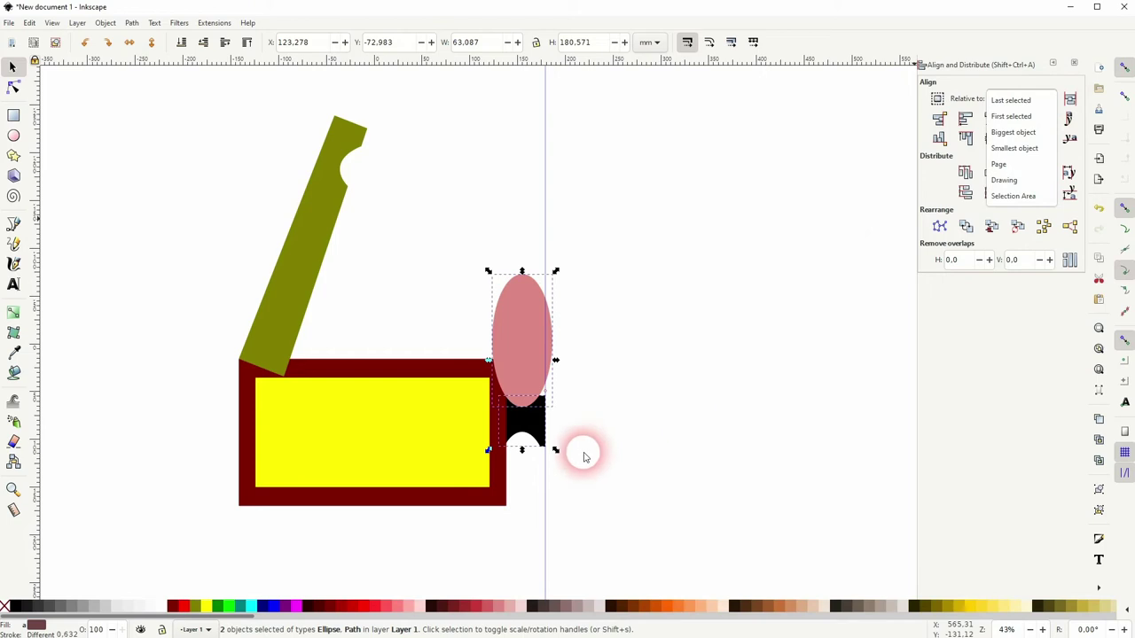
{"action": "left_click", "coordinate": [94, 115]}
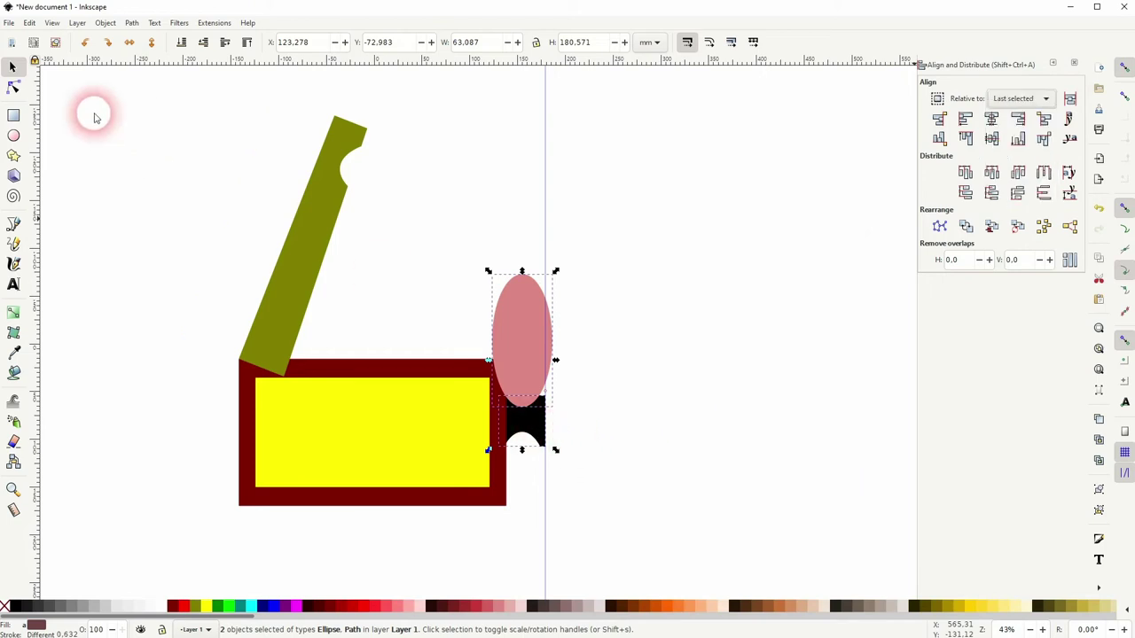
Subtract the ellipse from the black piece, raising it slightly after a first try
{"action": "left_click", "coordinate": [132, 23]}
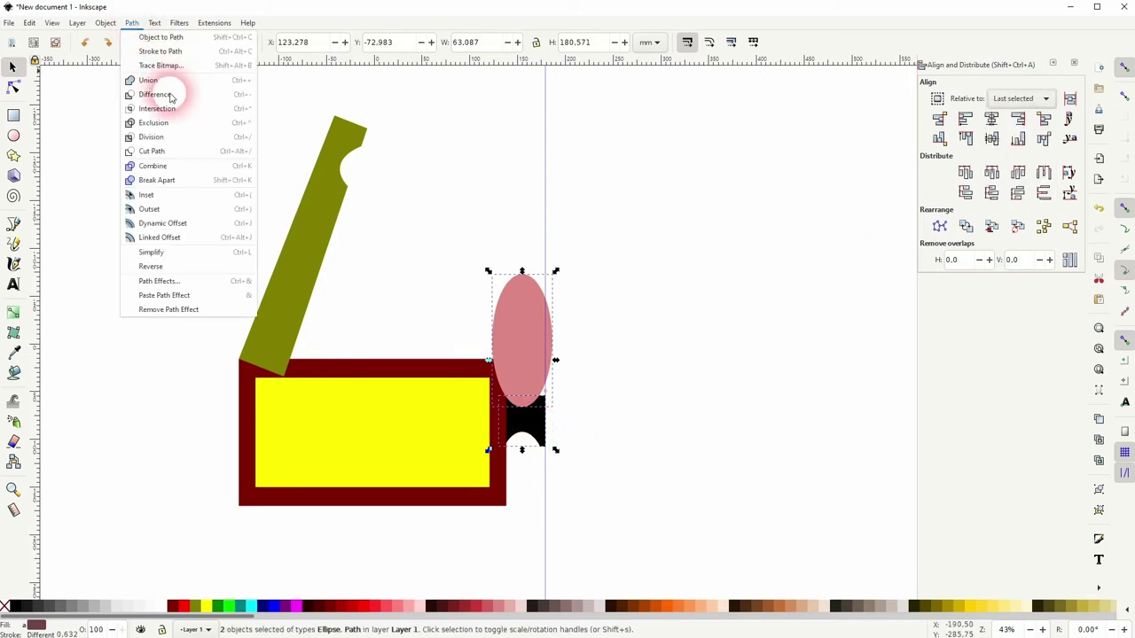
{"action": "left_click", "coordinate": [173, 95]}
{"action": "left_click", "coordinate": [172, 310]}
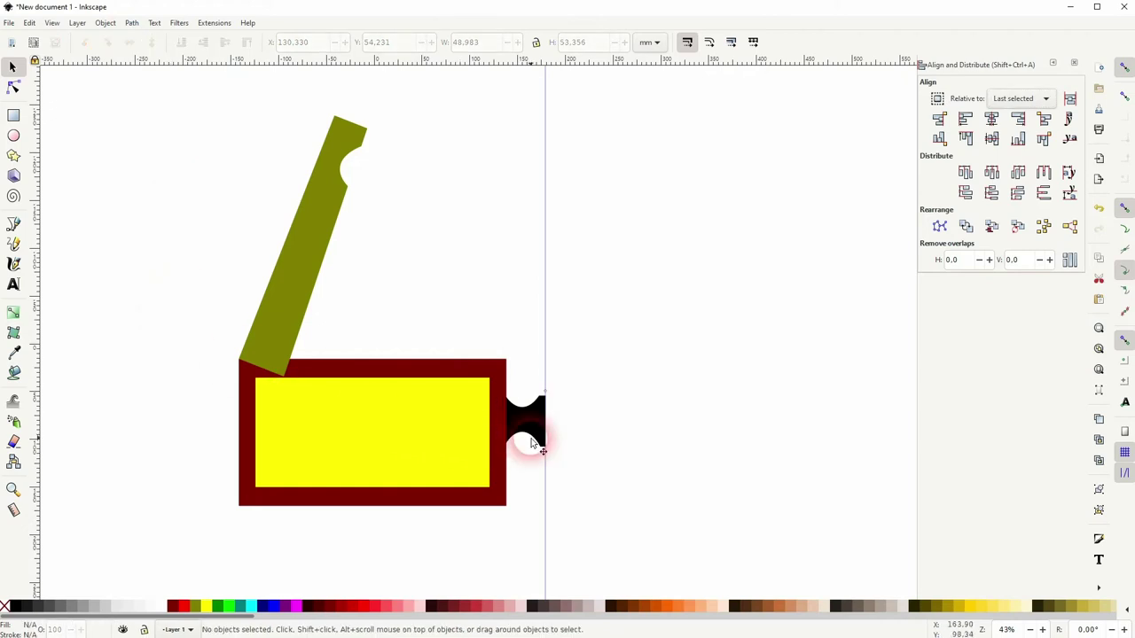
{"action": "key", "text": "ctrl+z"}
{"action": "left_click_drag", "start_coordinate": [516, 350], "coordinate": [516, 344]}
{"action": "left_click", "coordinate": [524, 421], "text": "shift"}
{"action": "left_click", "coordinate": [135, 24]}
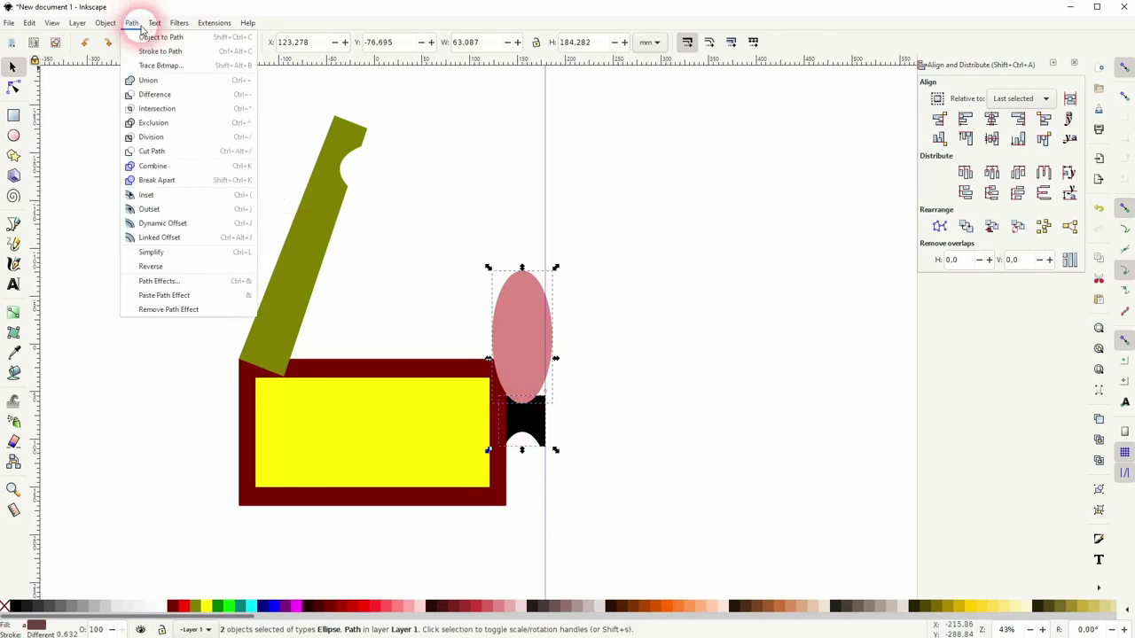
{"action": "left_click", "coordinate": [153, 94]}
{"action": "left_click", "coordinate": [219, 411]}
{"action": "scroll", "coordinate": [514, 456], "scroll_direction": "up", "scroll_amount": 2, "text": "ctrl"}
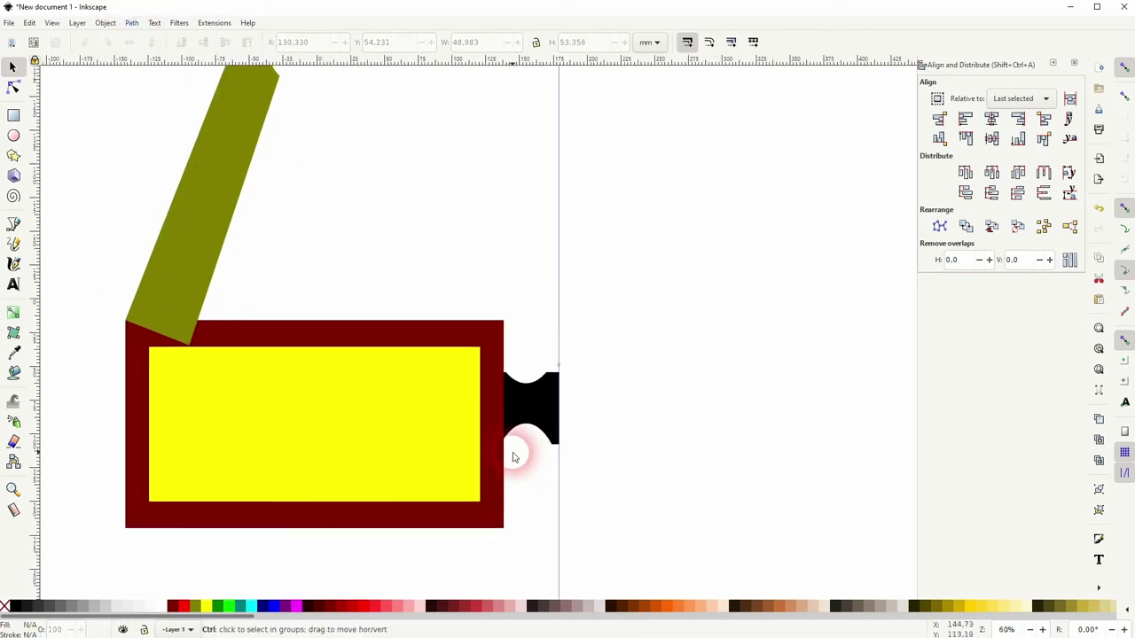
{"action": "scroll", "coordinate": [516, 457], "scroll_direction": "down", "scroll_amount": 2, "text": "ctrl"}
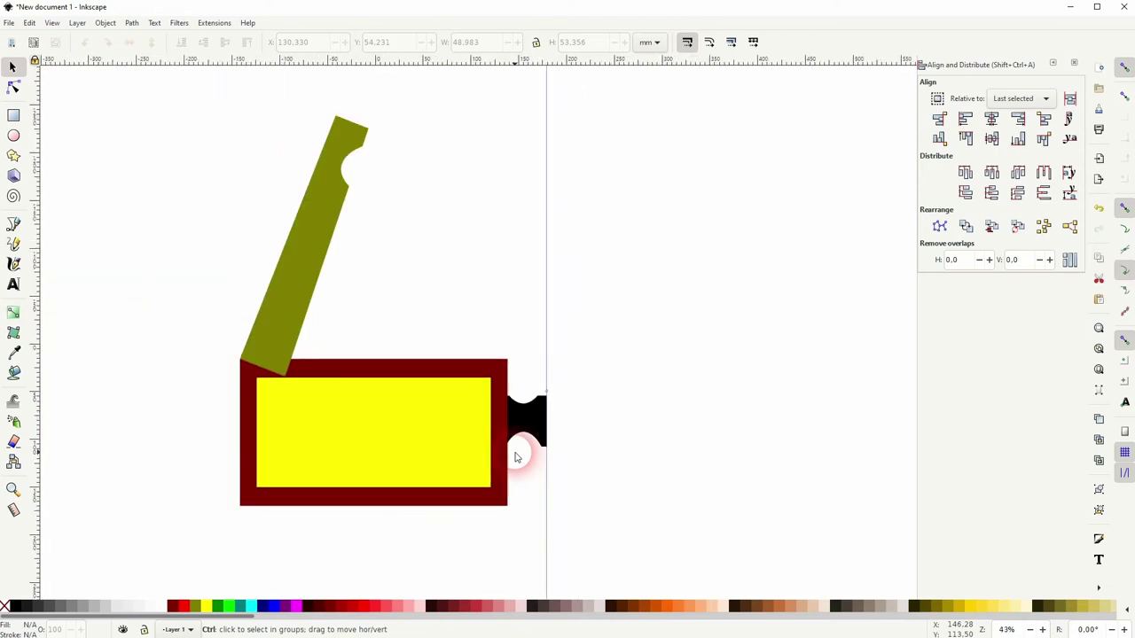
Select all four shapes and convert them to paths with Object to Path
{"action": "left_click", "coordinate": [1075, 65]}
{"action": "left_click_drag", "start_coordinate": [126, 541], "coordinate": [635, 92]}
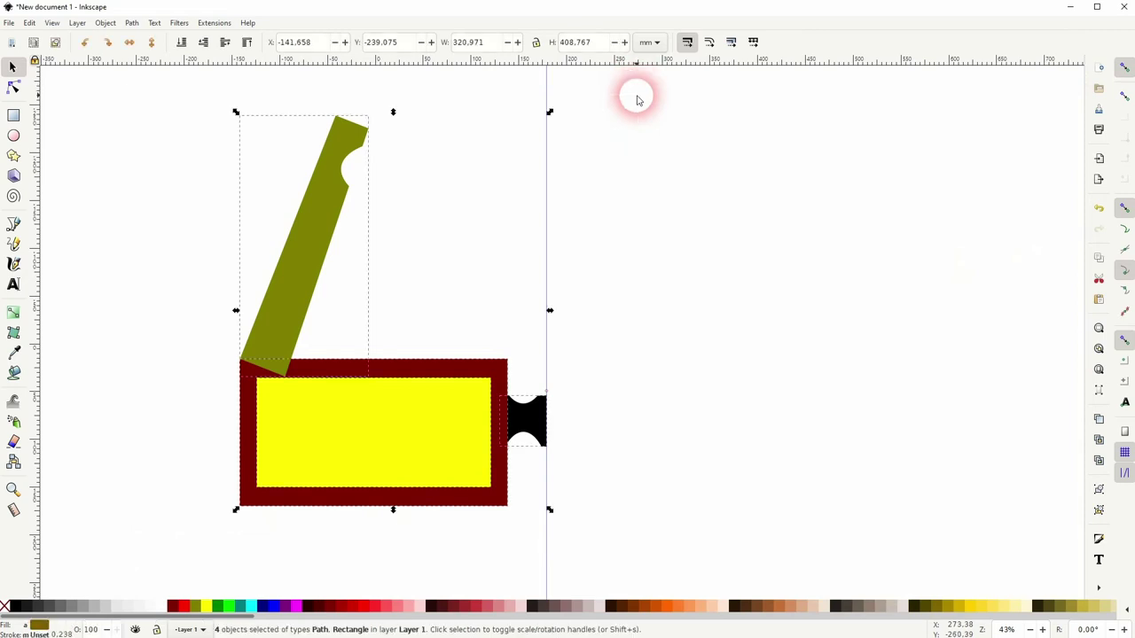
{"action": "left_click", "coordinate": [131, 24]}
{"action": "left_click", "coordinate": [146, 38]}
Add the Corners (Fillet/Chamfer) path effect to the dark red frame
{"action": "left_click", "coordinate": [132, 24]}
{"action": "left_click", "coordinate": [166, 280]}
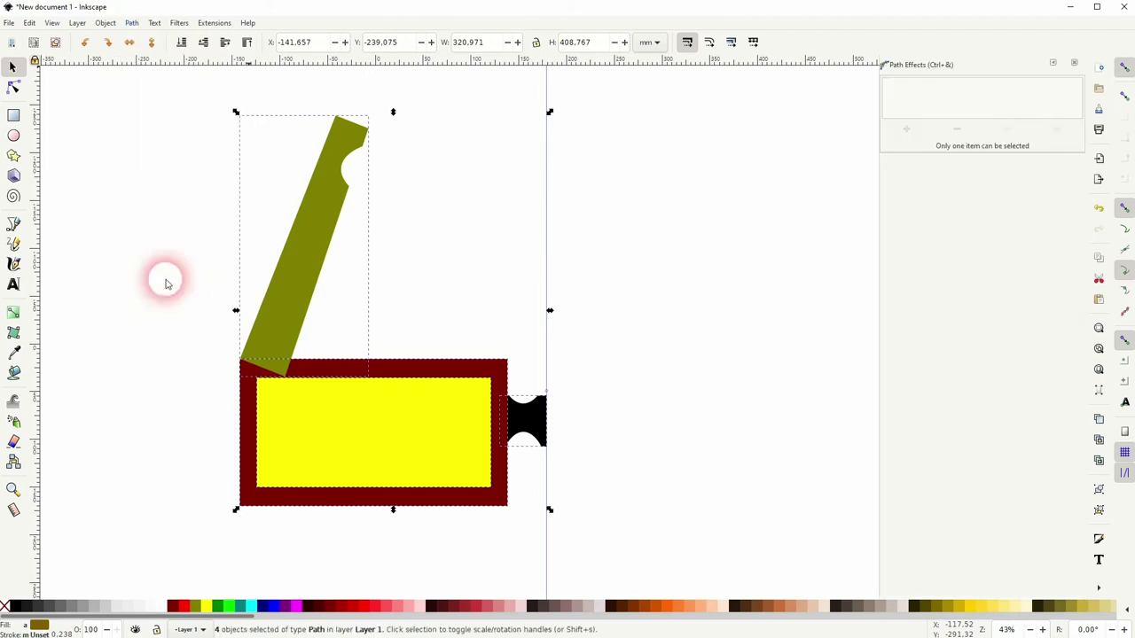
{"action": "left_click", "coordinate": [626, 393]}
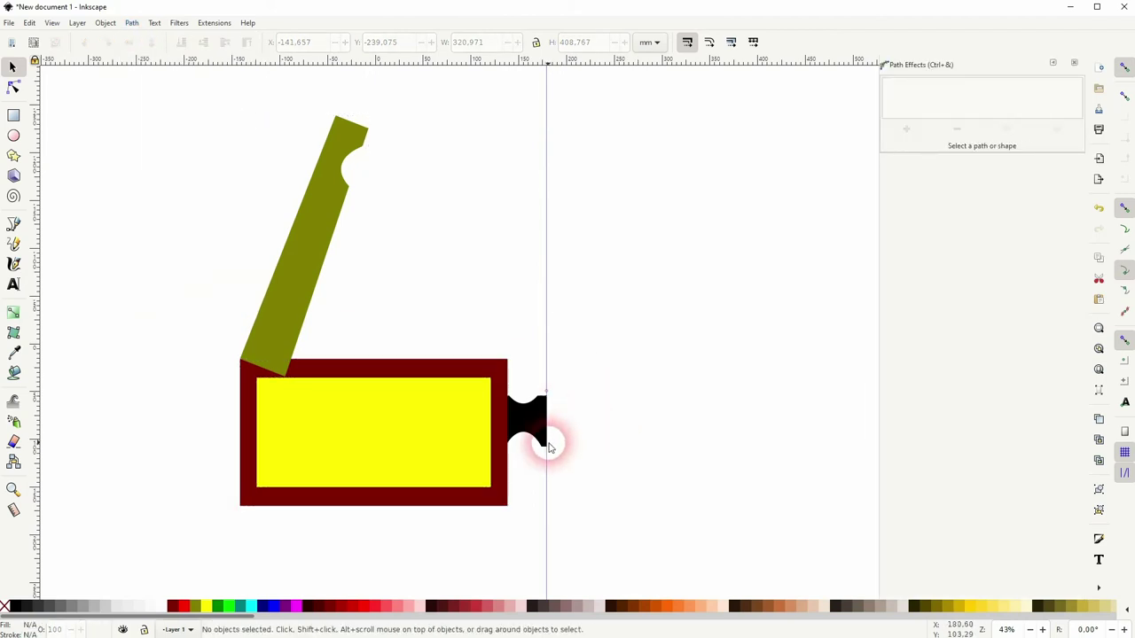
{"action": "left_click", "coordinate": [478, 508]}
{"action": "left_click", "coordinate": [908, 131]}
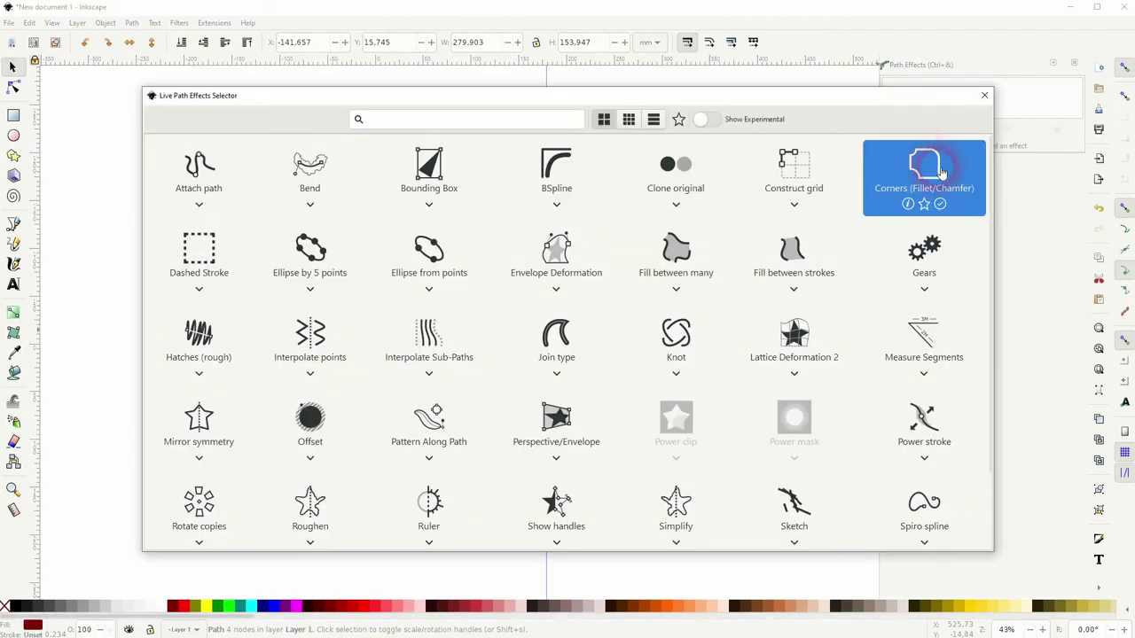
{"action": "left_click", "coordinate": [938, 179]}
Drag the frame's corner knobs to round its bottom-right and bottom-left corners
{"action": "left_click", "coordinate": [14, 87]}
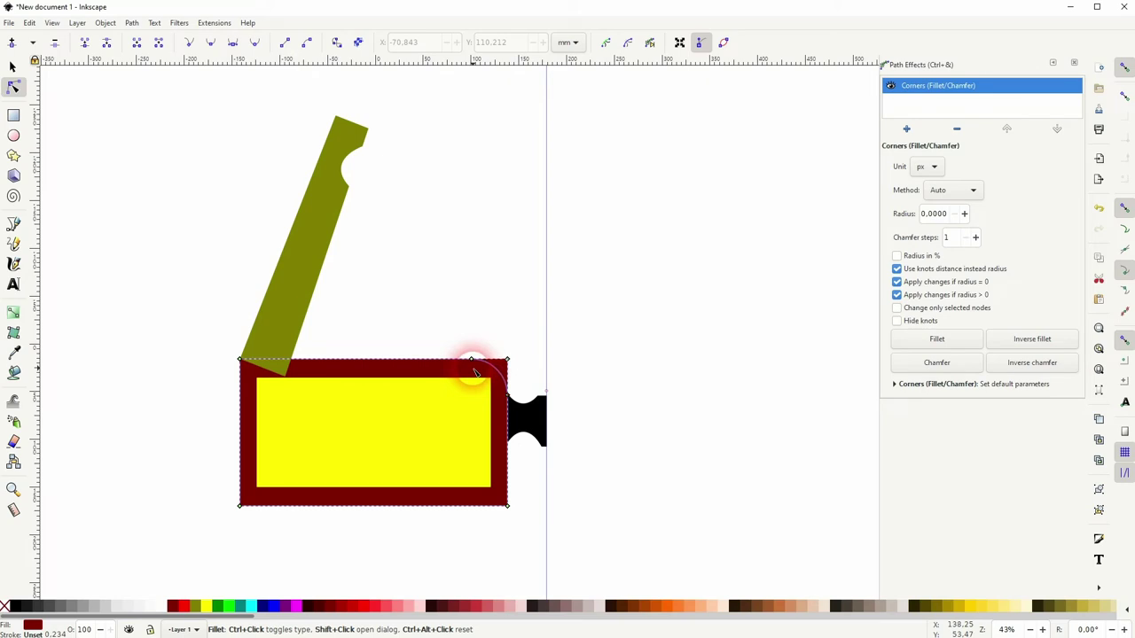
{"action": "left_click", "coordinate": [512, 504]}
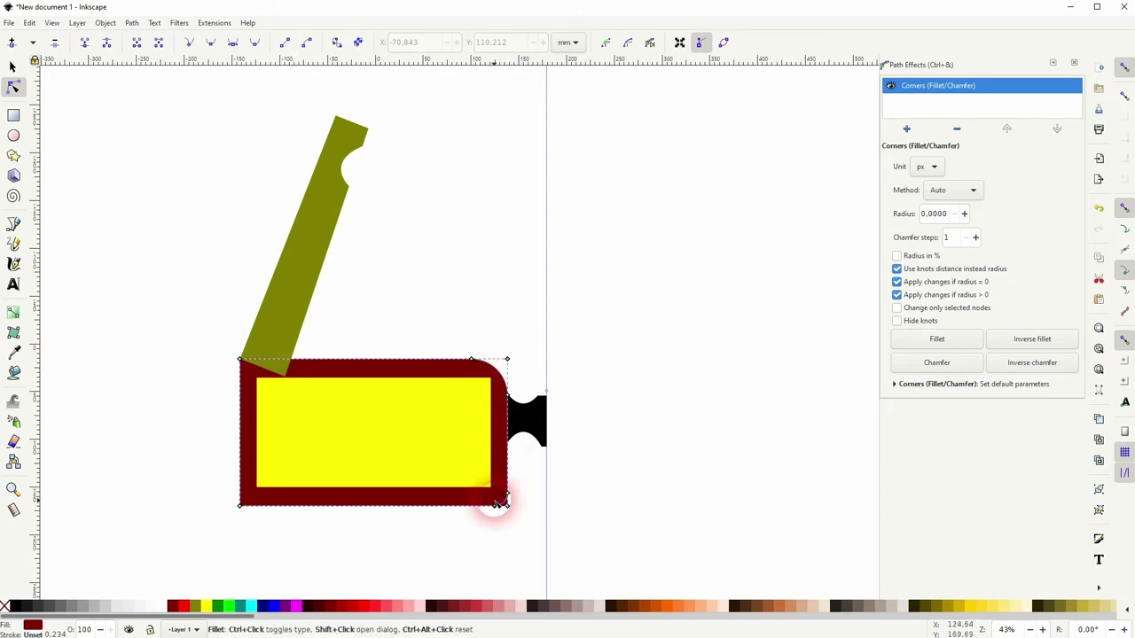
{"action": "left_click_drag", "start_coordinate": [508, 508], "coordinate": [493, 503]}
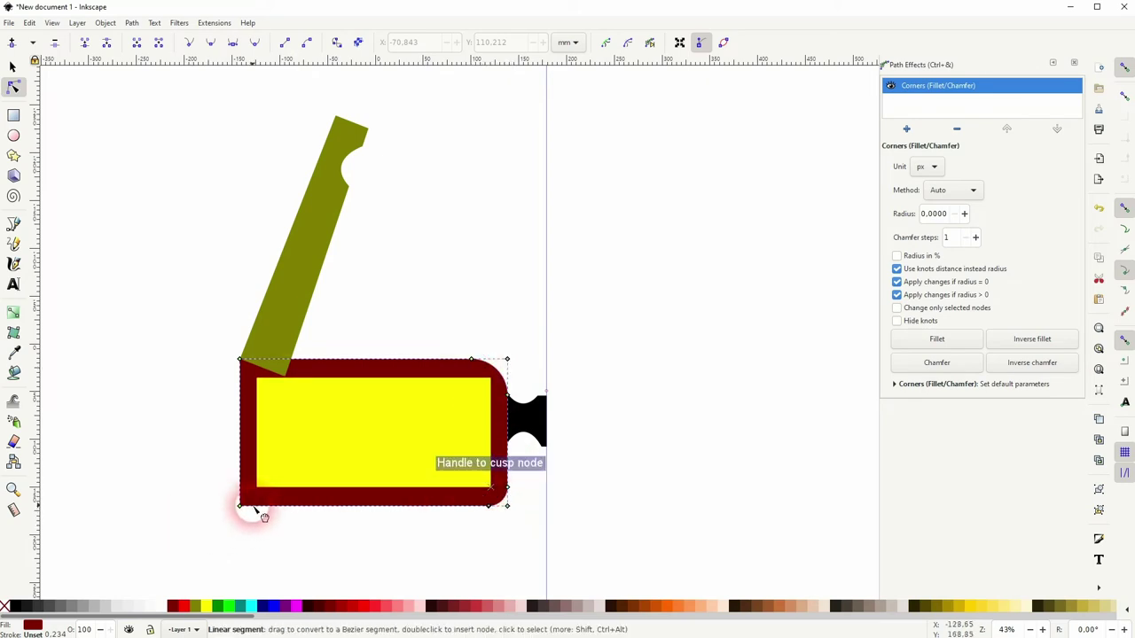
{"action": "left_click_drag", "start_coordinate": [243, 506], "coordinate": [255, 501]}
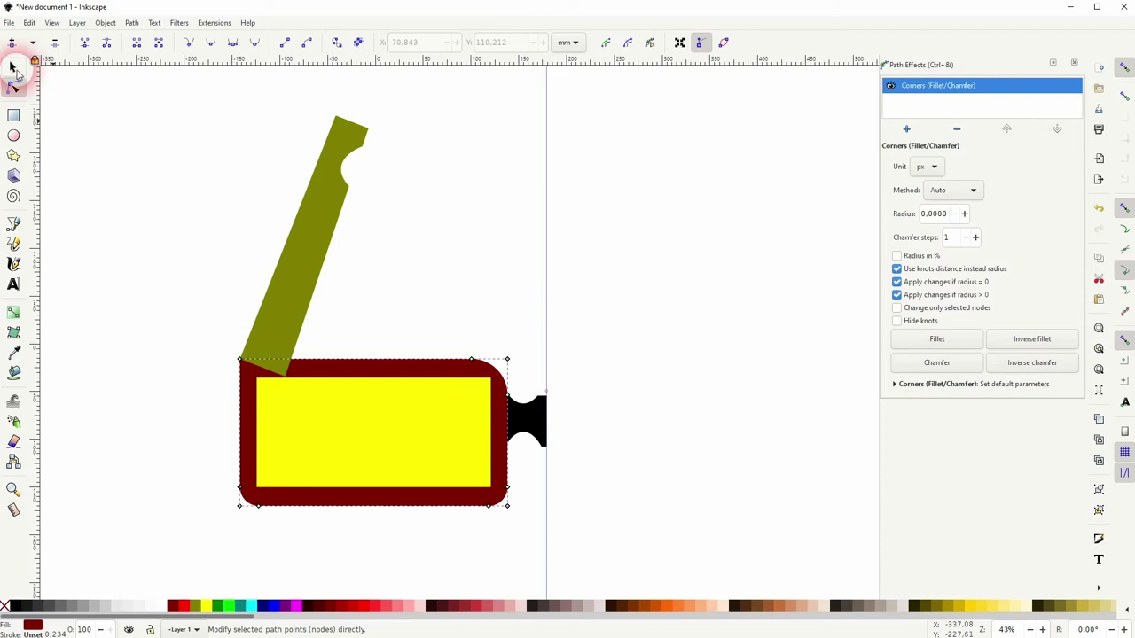
Select the whole drawing and nudge it about 2 mm to the right
{"action": "left_click", "coordinate": [12, 67]}
{"action": "left_click", "coordinate": [122, 266]}
{"action": "left_click_drag", "start_coordinate": [169, 514], "coordinate": [524, 97]}
{"action": "key", "text": "Right"}
{"action": "key", "text": "Right"}
{"action": "key", "text": "Right"}
{"action": "key", "text": "Right"}
Add a Corners (Fillet/Chamfer) effect to the yellow panel and select its corner nodes
{"action": "left_click", "coordinate": [604, 403]}
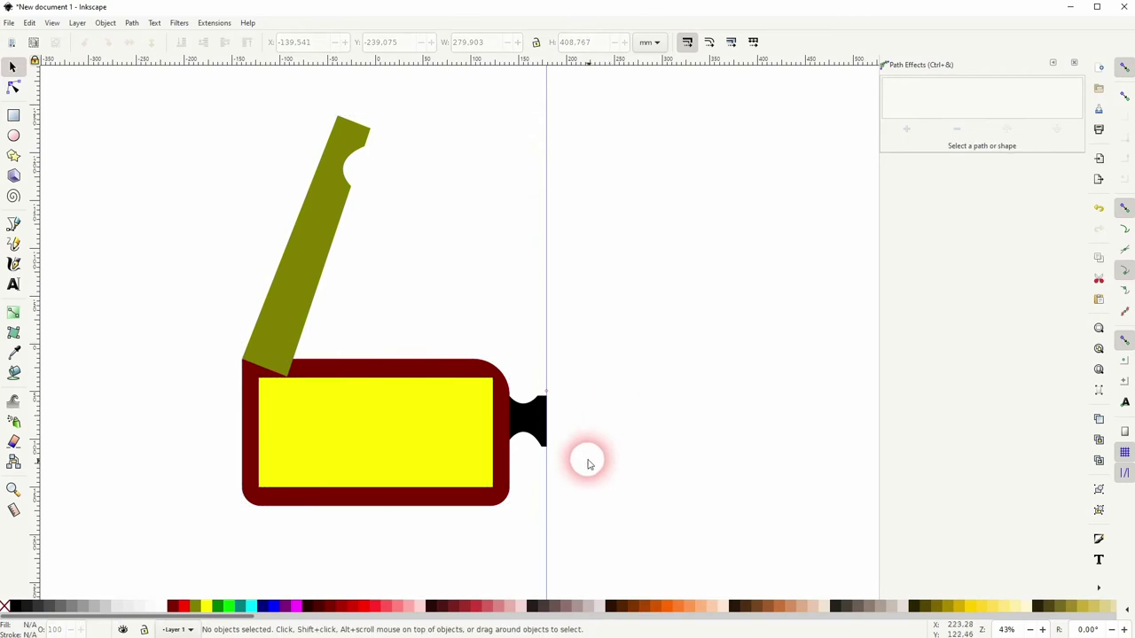
{"action": "left_click", "coordinate": [455, 471]}
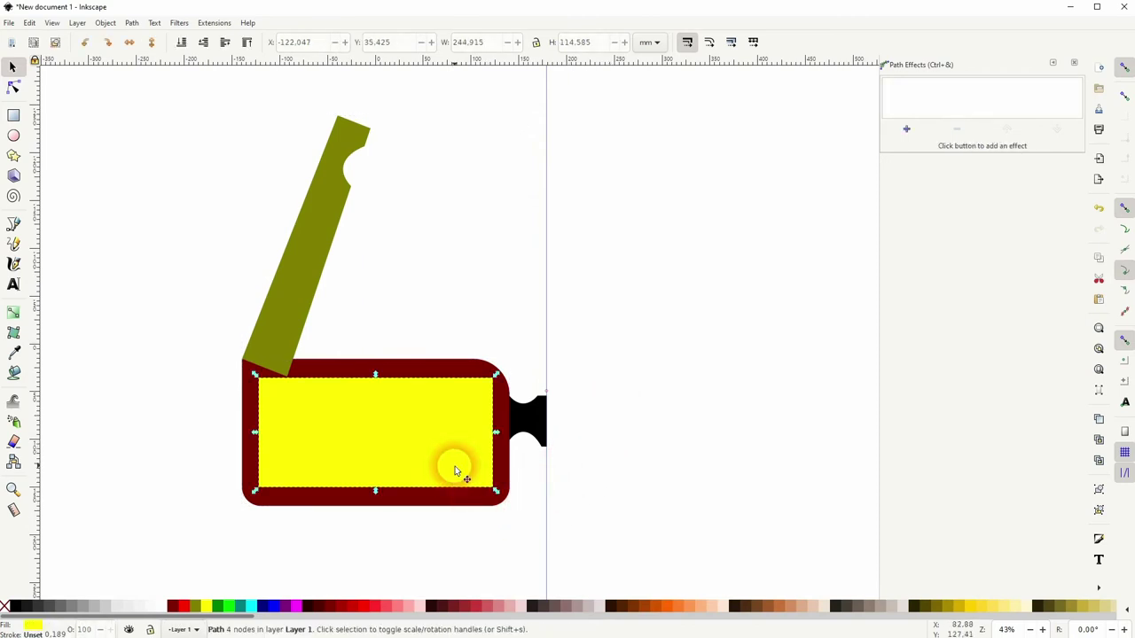
{"action": "left_click", "coordinate": [906, 129]}
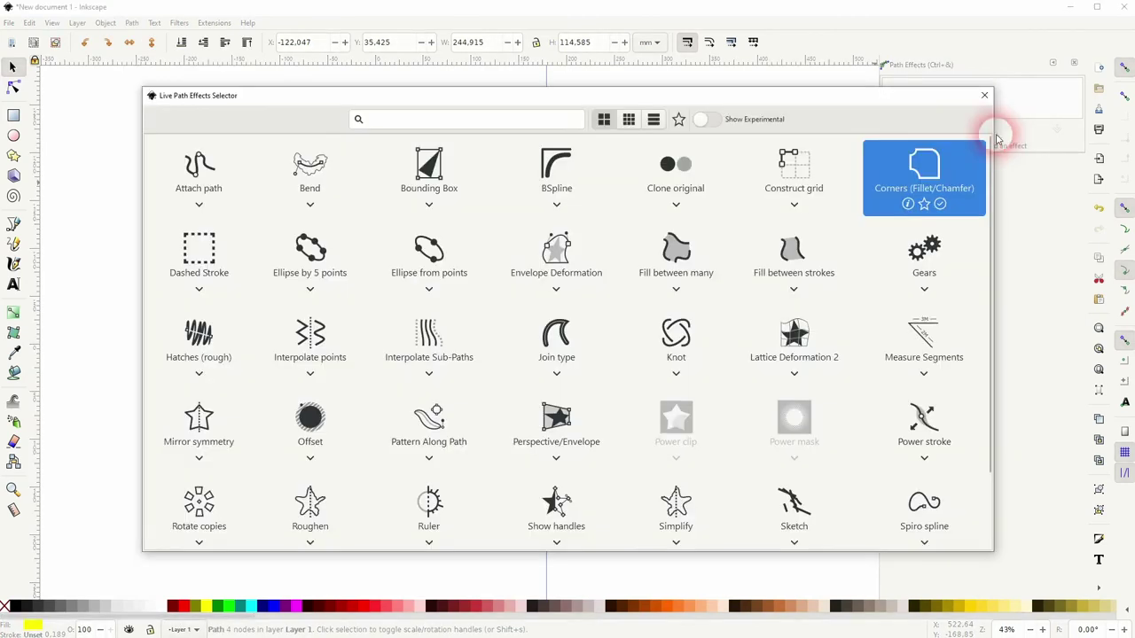
{"action": "left_click", "coordinate": [936, 167]}
{"action": "left_click", "coordinate": [13, 86]}
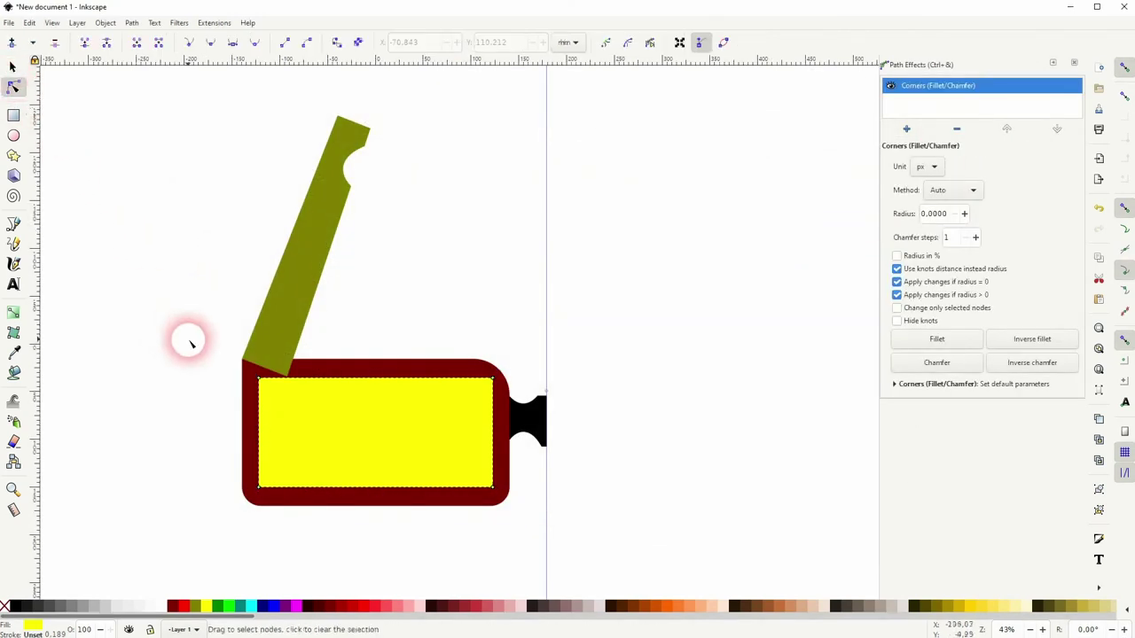
{"action": "left_click_drag", "start_coordinate": [207, 358], "coordinate": [514, 496]}
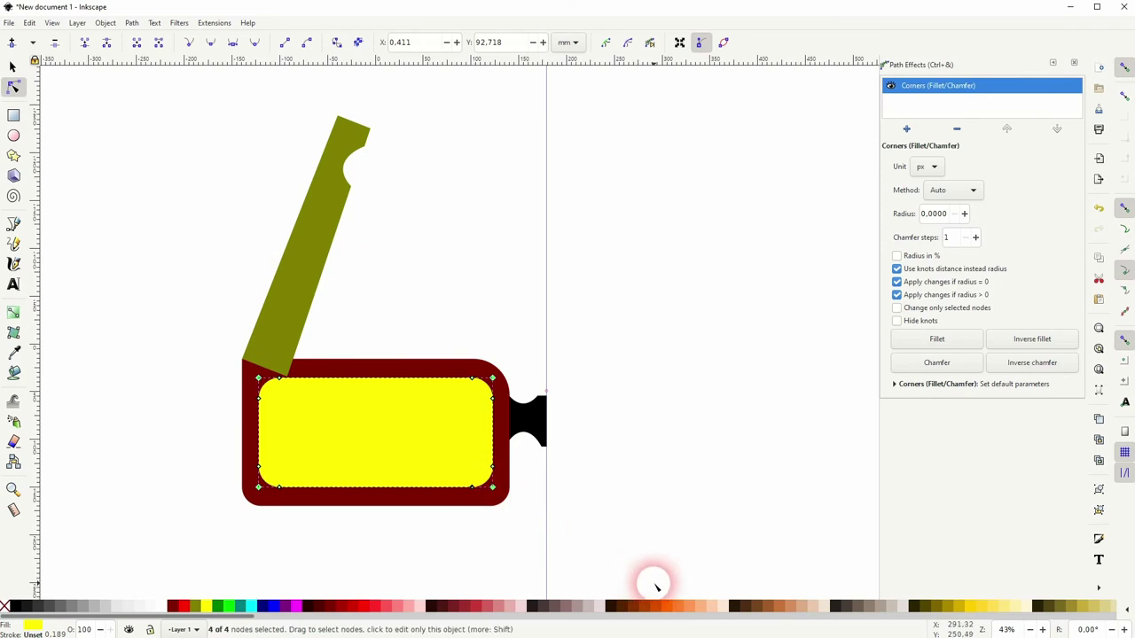
{"action": "left_click", "coordinate": [12, 68]}
{"action": "left_click", "coordinate": [93, 244]}
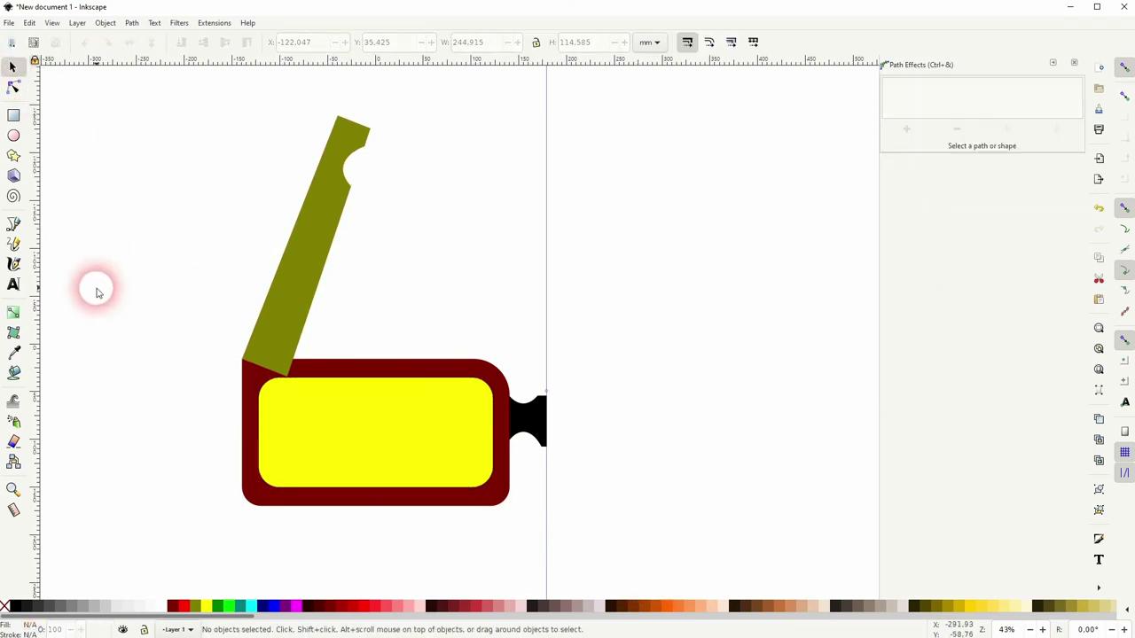
Give the olive temple arm a Corners (Fillet/Chamfer) effect and round its top end
{"action": "left_click", "coordinate": [303, 276]}
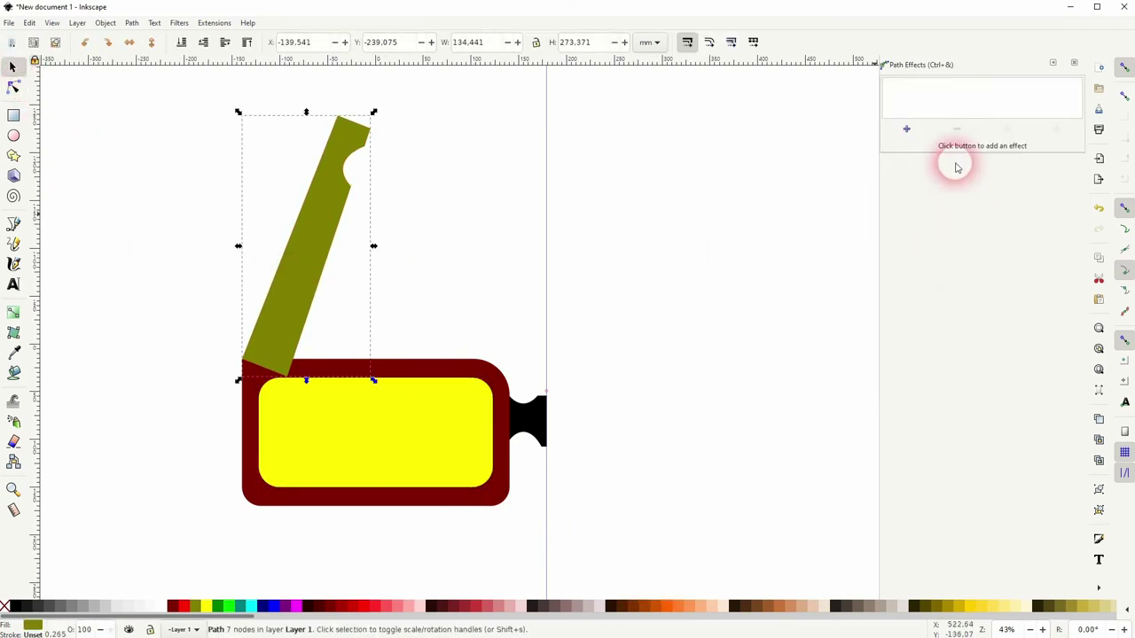
{"action": "left_click", "coordinate": [919, 138]}
{"action": "left_click", "coordinate": [922, 171]}
{"action": "left_click", "coordinate": [13, 89]}
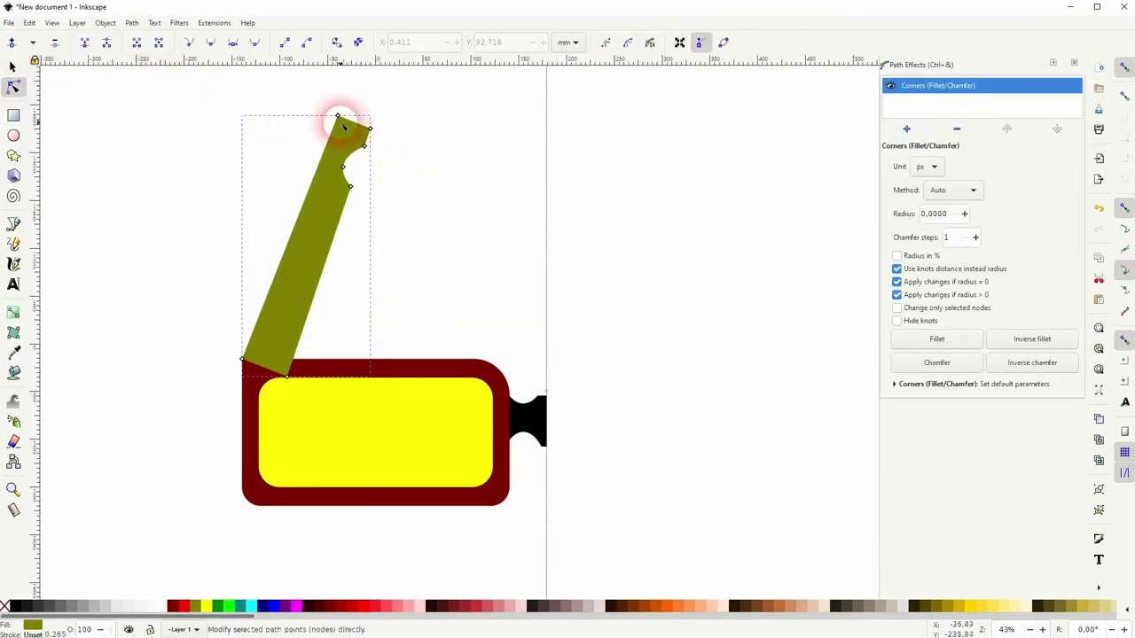
{"action": "left_click_drag", "start_coordinate": [340, 120], "coordinate": [371, 131]}
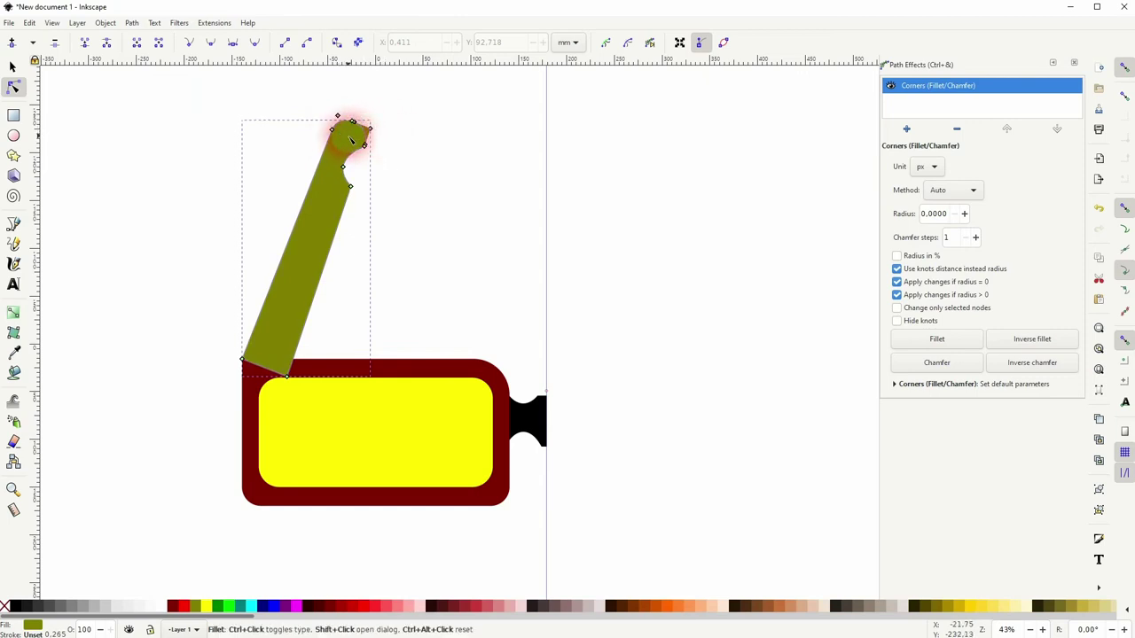
{"action": "left_click", "coordinate": [326, 226]}
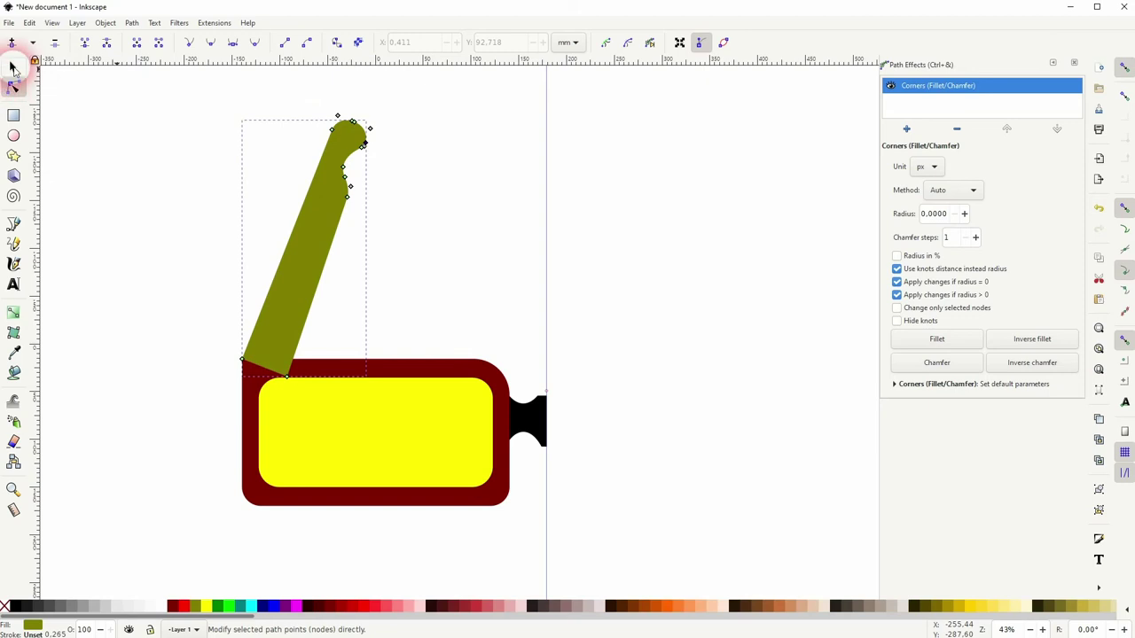
{"action": "left_click", "coordinate": [13, 67]}
{"action": "left_click", "coordinate": [109, 240]}
Fill the arm, frame, lens and bridge solid black, then select the inner lens rectangle
{"action": "scroll", "coordinate": [169, 355], "scroll_direction": "down", "scroll_amount": 1}
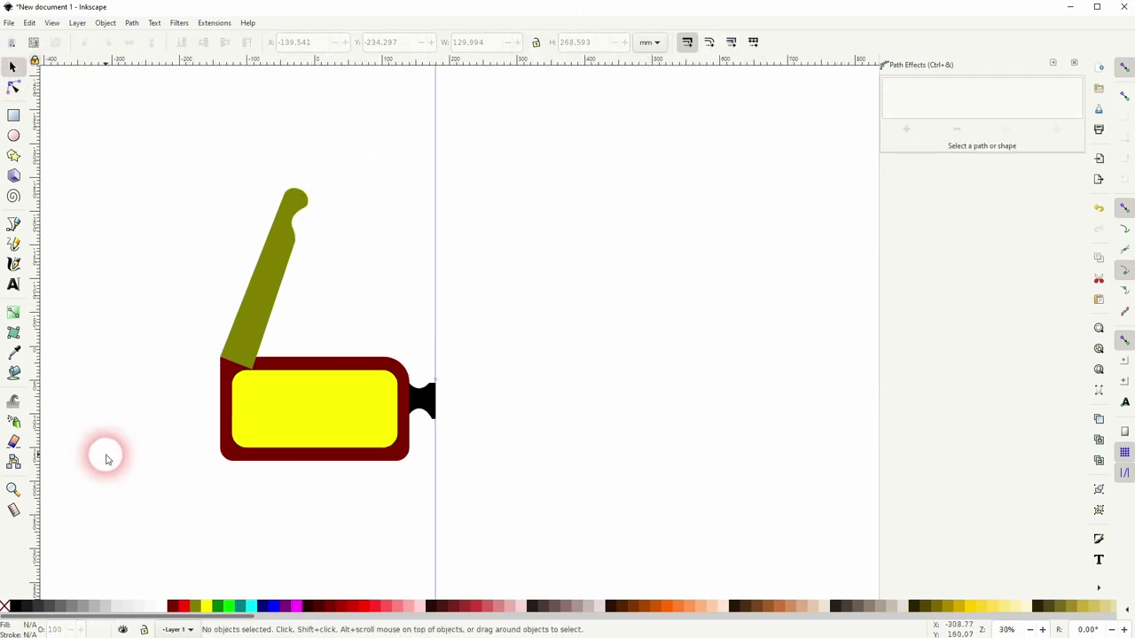
{"action": "left_click_drag", "start_coordinate": [140, 478], "coordinate": [517, 127]}
{"action": "left_click", "coordinate": [15, 609]}
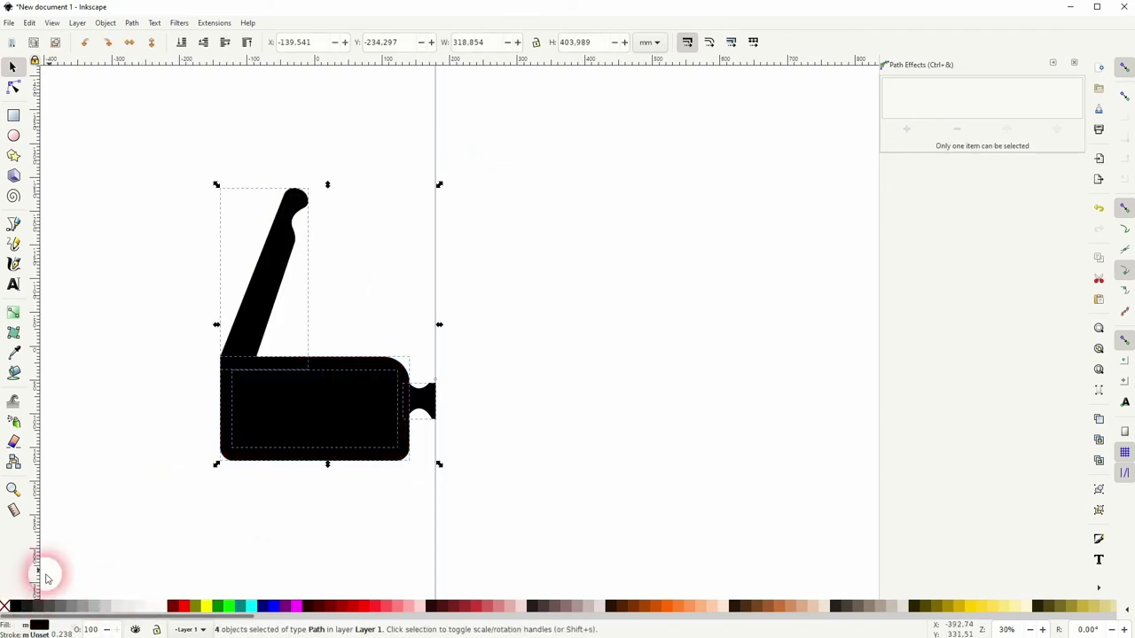
{"action": "left_click", "coordinate": [118, 470]}
{"action": "left_click", "coordinate": [312, 412]}
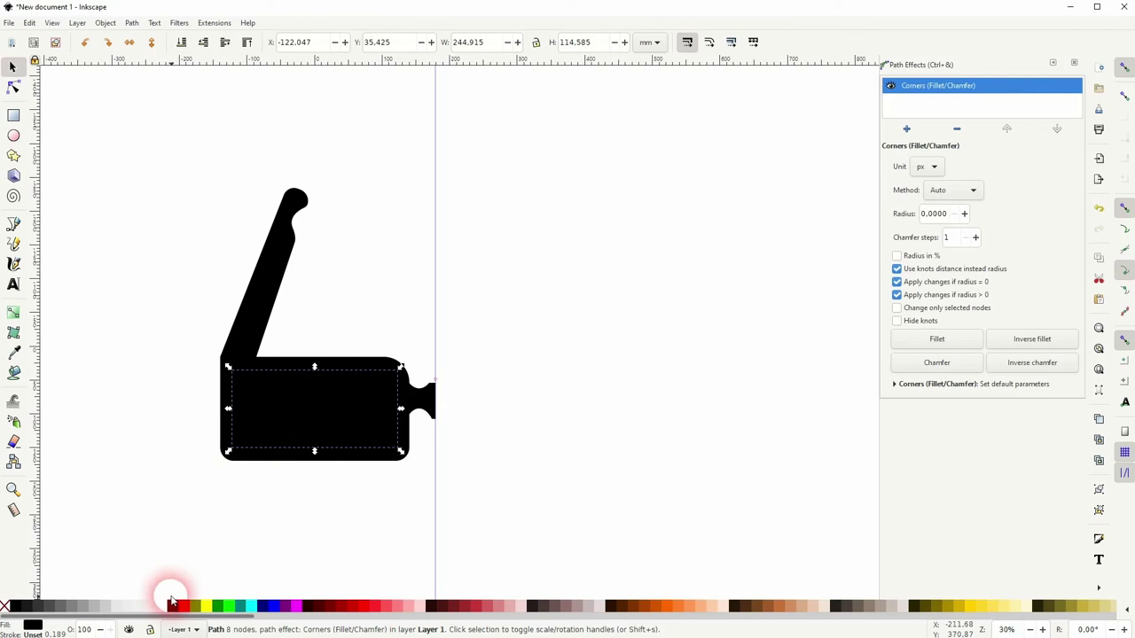
Fill the inner lens 50% grey, then zoom in and center the view on the lens
{"action": "left_click", "coordinate": [75, 611]}
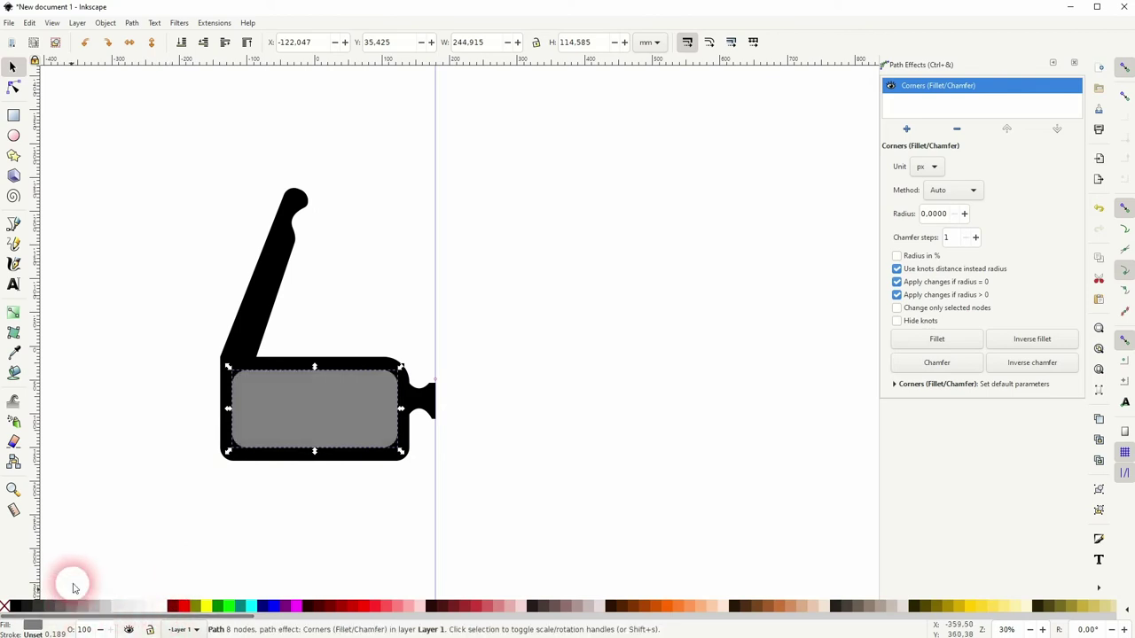
{"action": "left_click", "coordinate": [98, 384]}
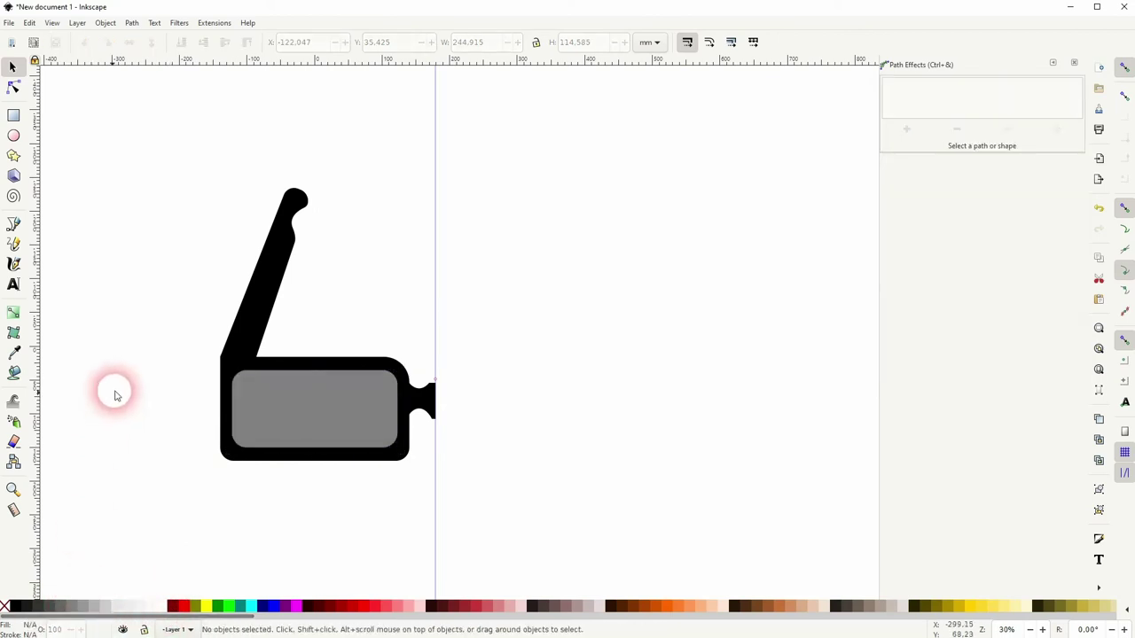
{"action": "scroll", "coordinate": [96, 437], "scroll_direction": "up", "scroll_amount": 1}
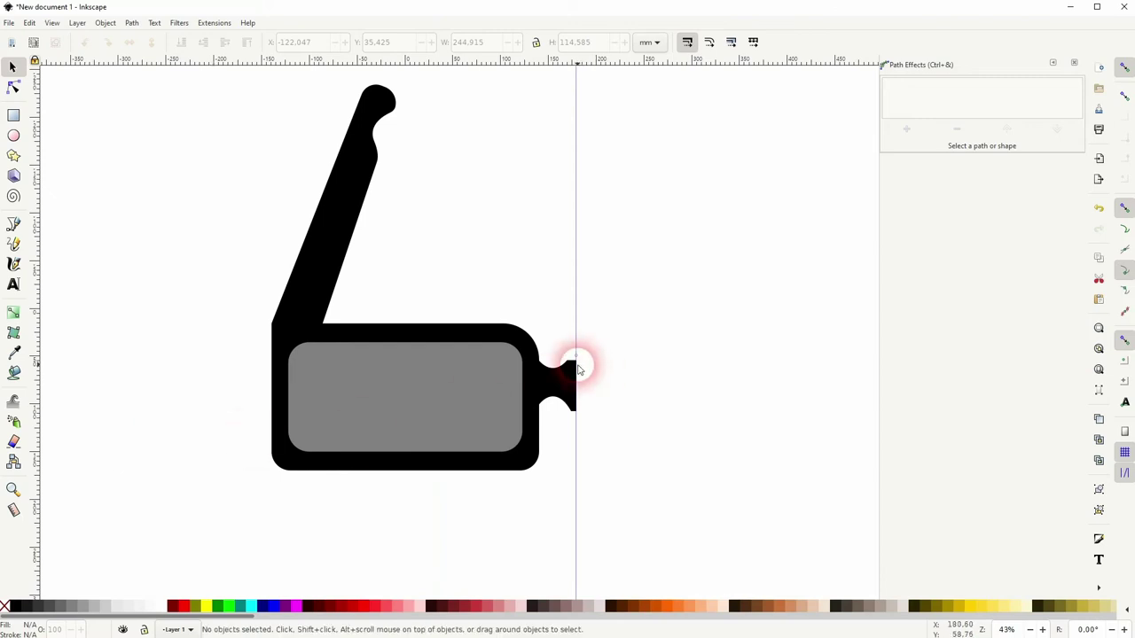
{"action": "left_click", "coordinate": [13, 224]}
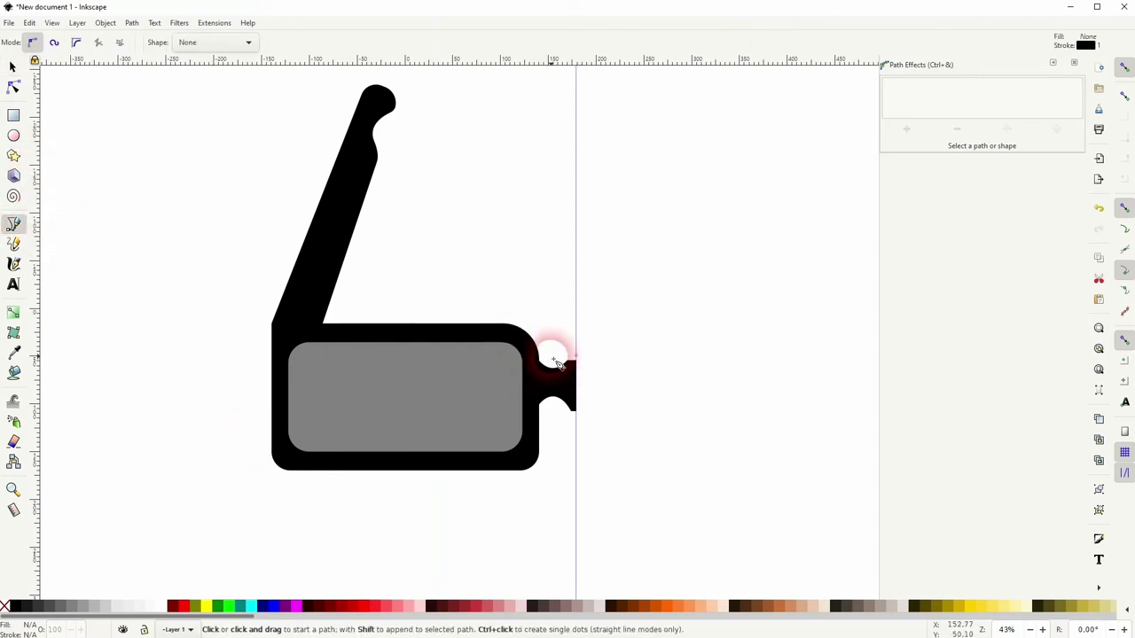
{"action": "scroll", "coordinate": [523, 356], "scroll_direction": "up", "scroll_amount": 2}
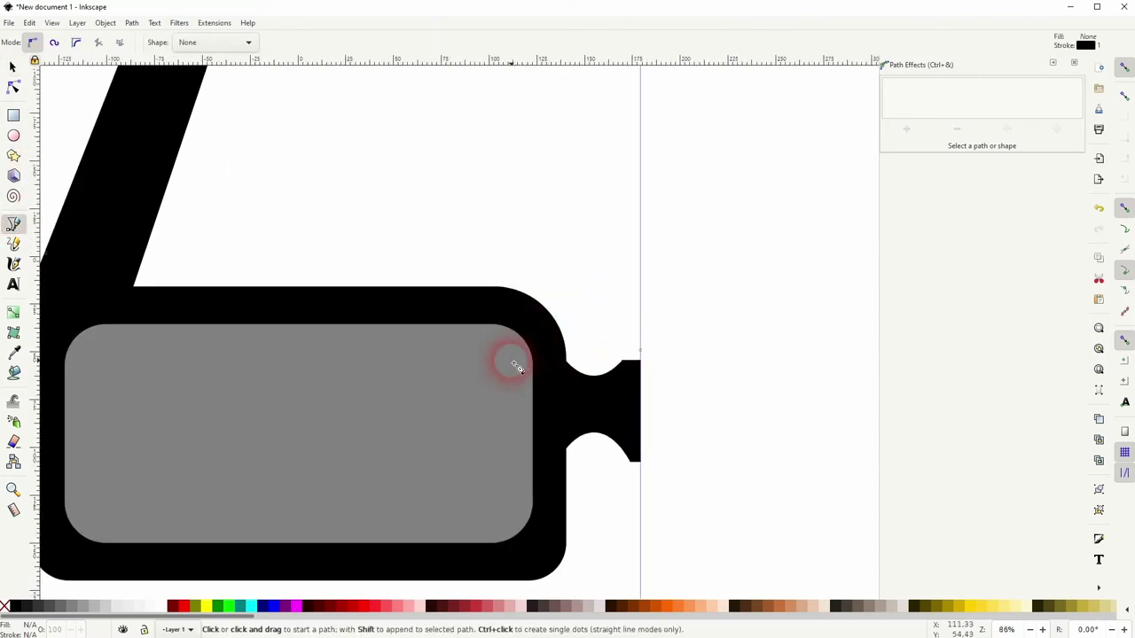
{"action": "left_click_drag", "start_coordinate": [516, 367], "coordinate": [630, 298]}
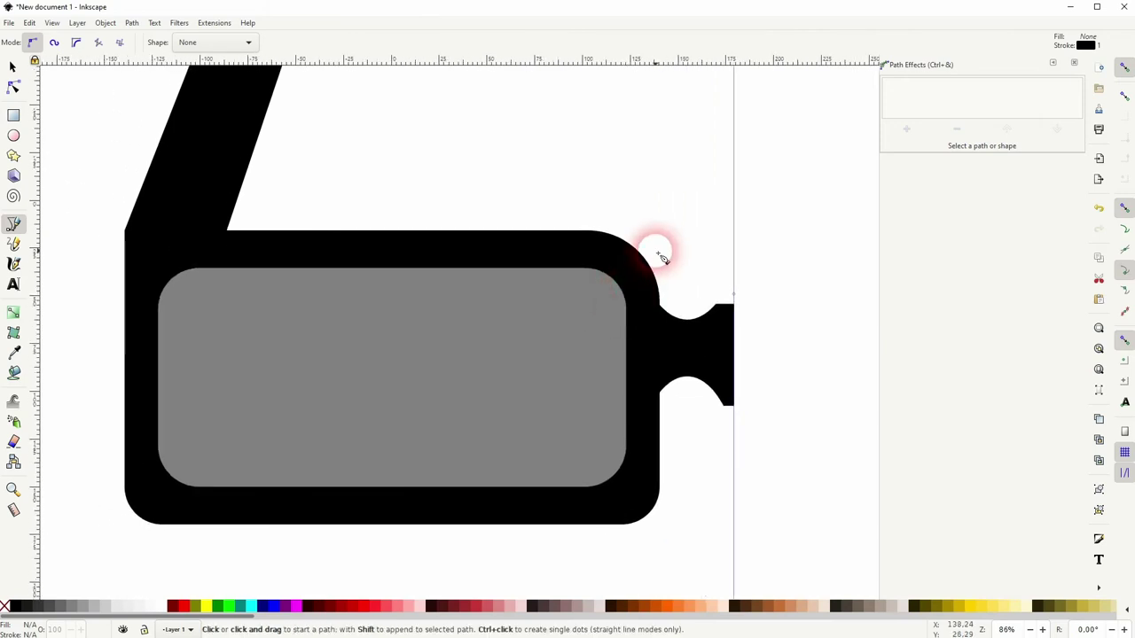
Draw a closed triangle diagonally across the lens, filled dark red with no outline
{"action": "left_click", "coordinate": [659, 248]}
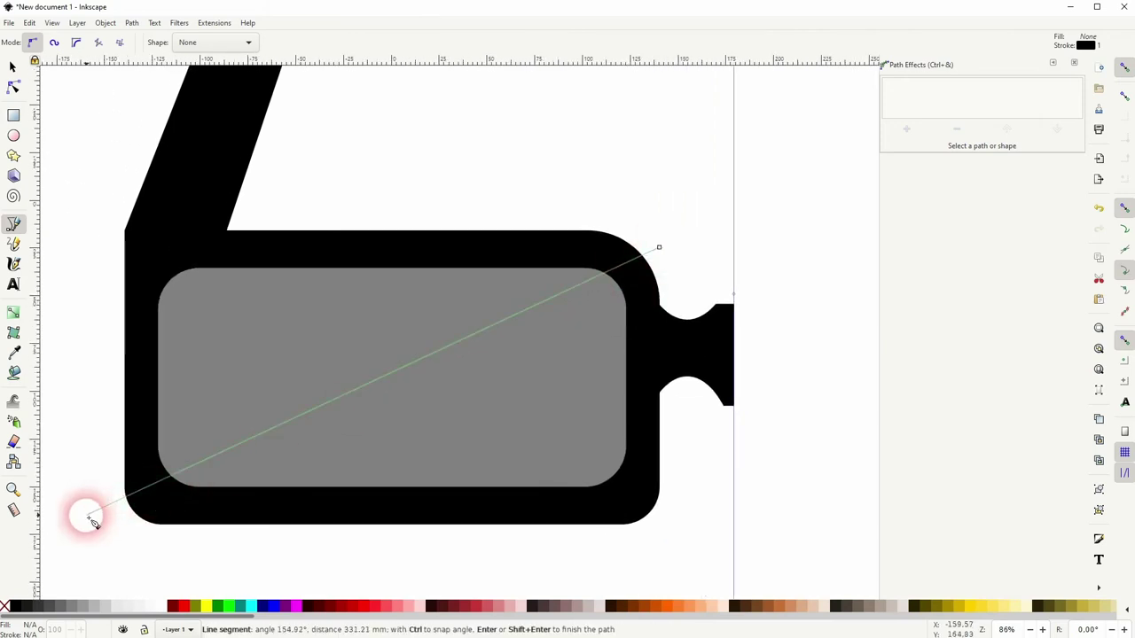
{"action": "left_click", "coordinate": [87, 515]}
{"action": "left_click", "coordinate": [695, 545]}
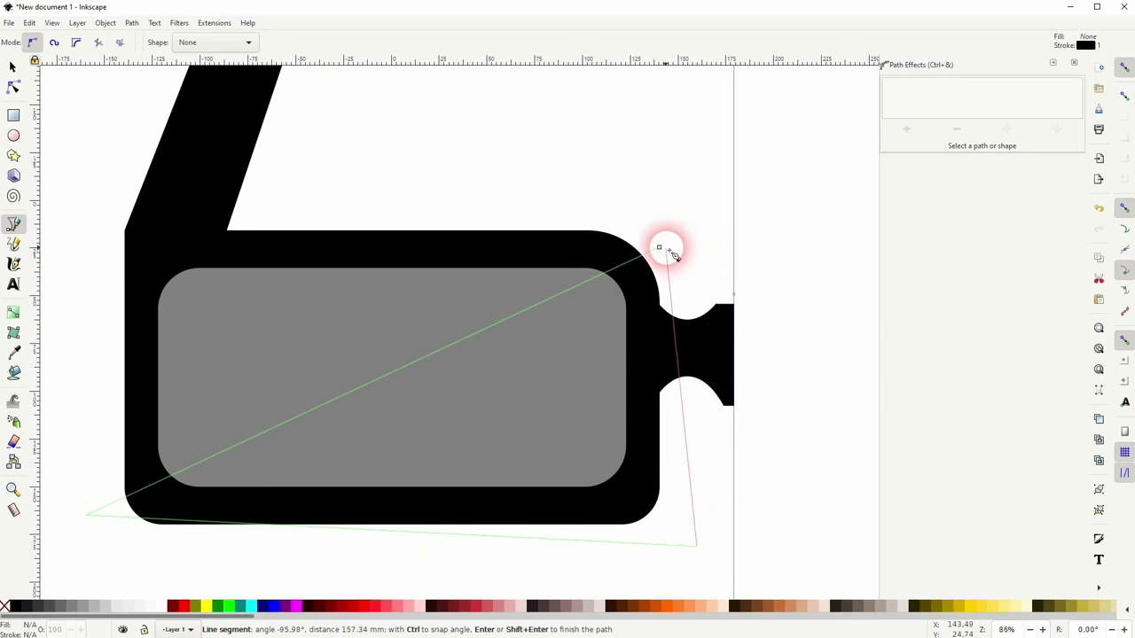
{"action": "left_click", "coordinate": [659, 248]}
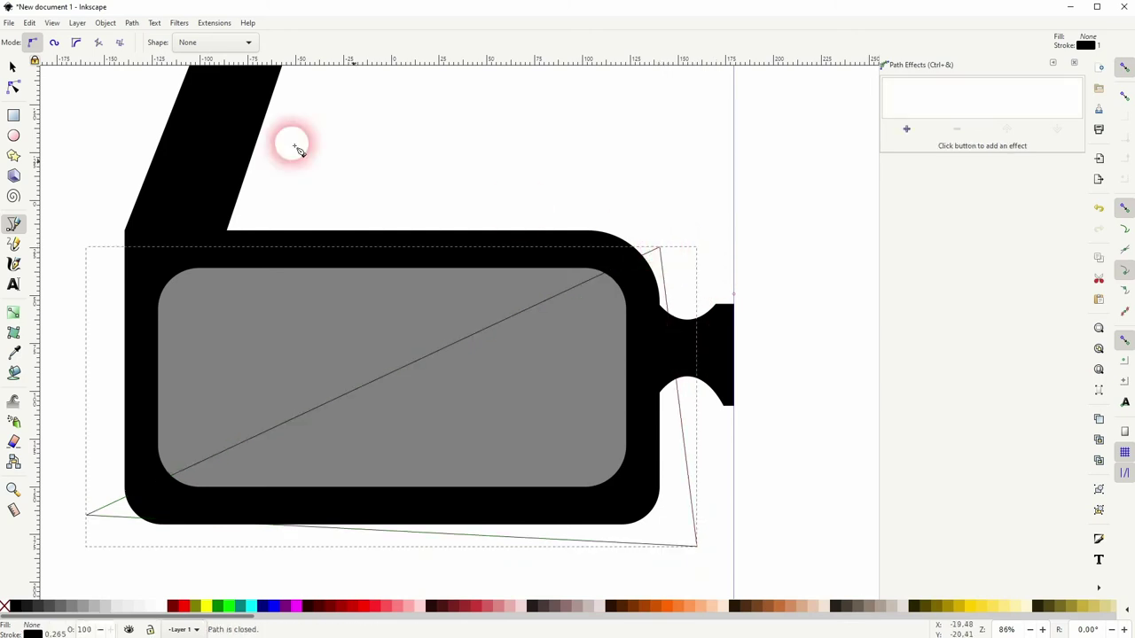
{"action": "left_click", "coordinate": [13, 67]}
{"action": "left_click", "coordinate": [170, 607]}
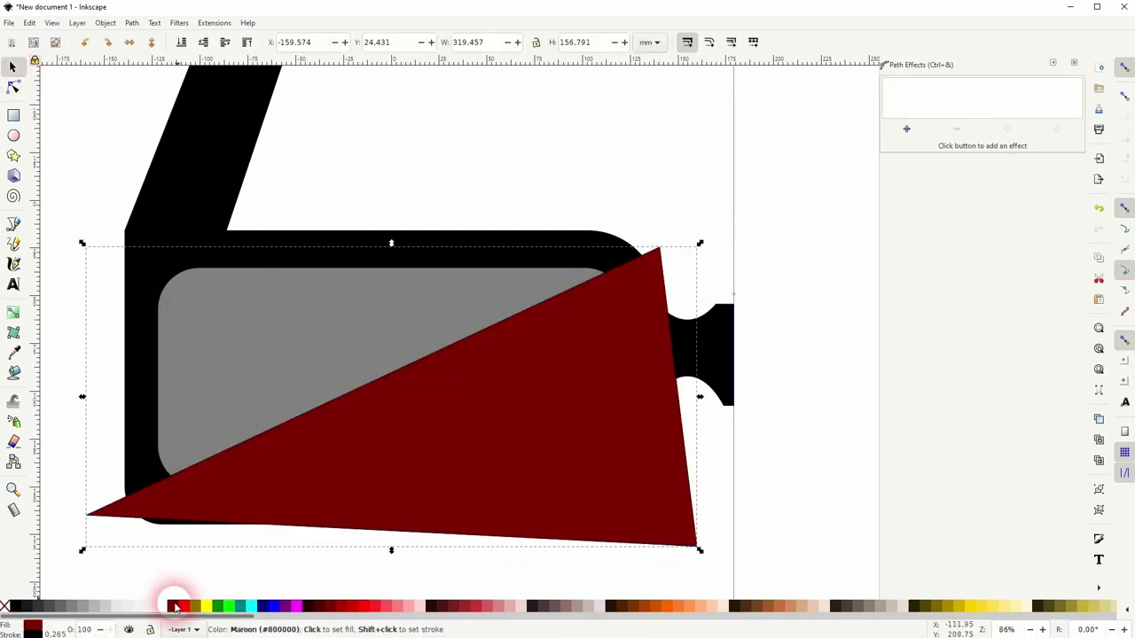
{"action": "left_click", "coordinate": [4, 607], "text": "shift"}
{"action": "left_click", "coordinate": [441, 165]}
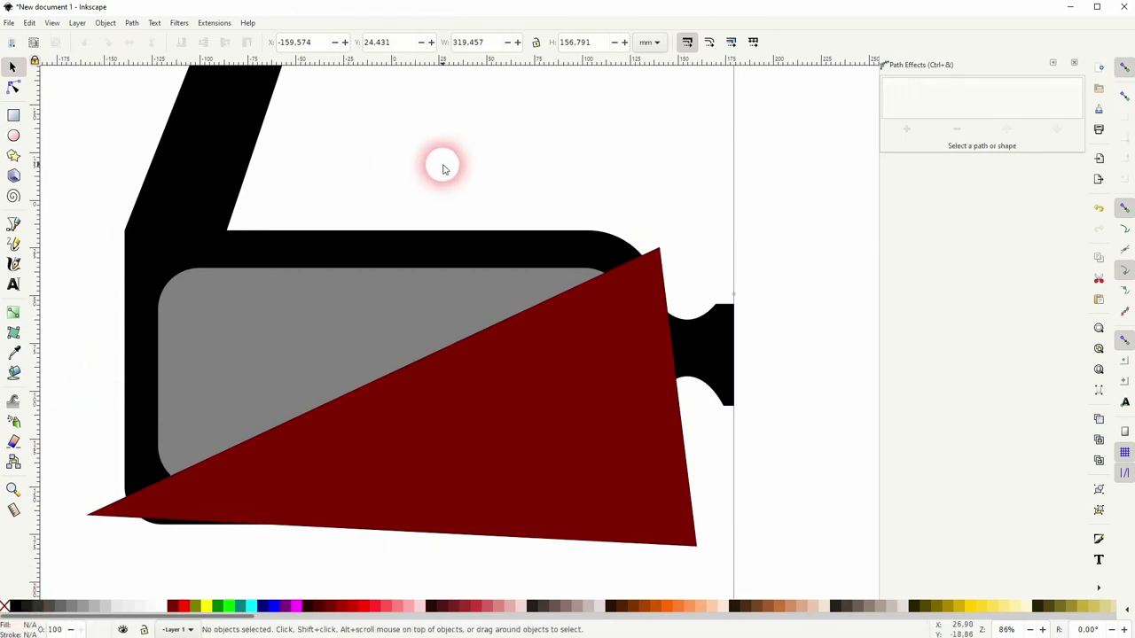
Split the grey lens along the triangle's diagonal with Path > Division
{"action": "left_click", "coordinate": [508, 453]}
{"action": "left_click", "coordinate": [270, 319], "text": "shift"}
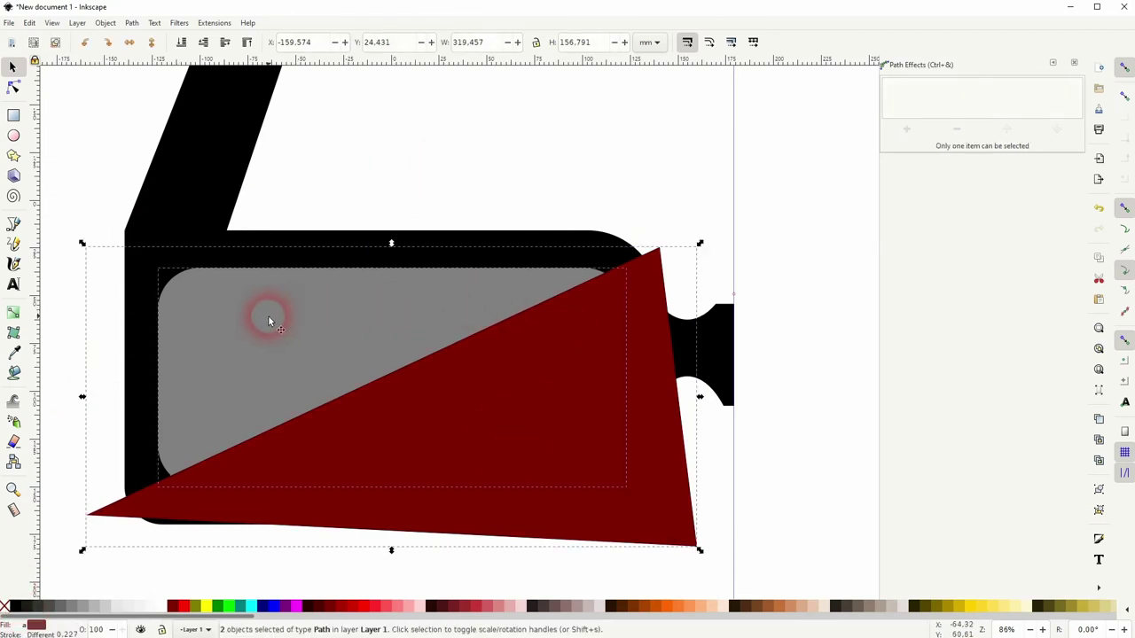
{"action": "left_click_drag", "start_coordinate": [293, 327], "coordinate": [603, 209]}
{"action": "key", "text": "ctrl+z"}
{"action": "left_click", "coordinate": [131, 23]}
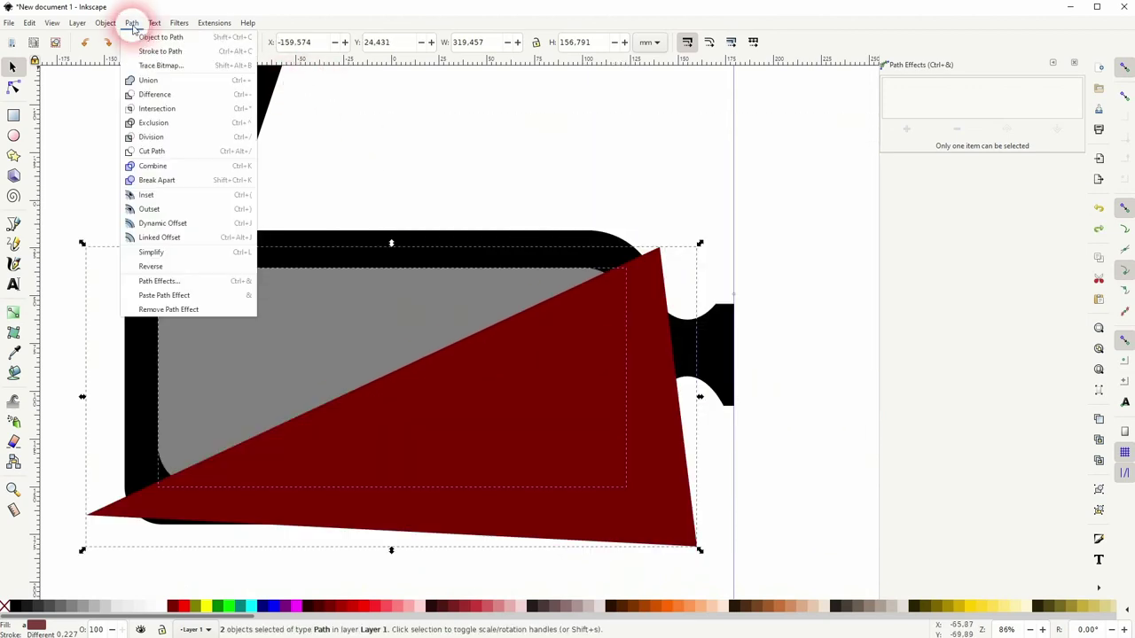
{"action": "left_click", "coordinate": [155, 109]}
{"action": "left_click", "coordinate": [602, 145]}
Fill the upper lens piece light pink and the lower piece deeper pink, then select both
{"action": "left_click", "coordinate": [295, 352]}
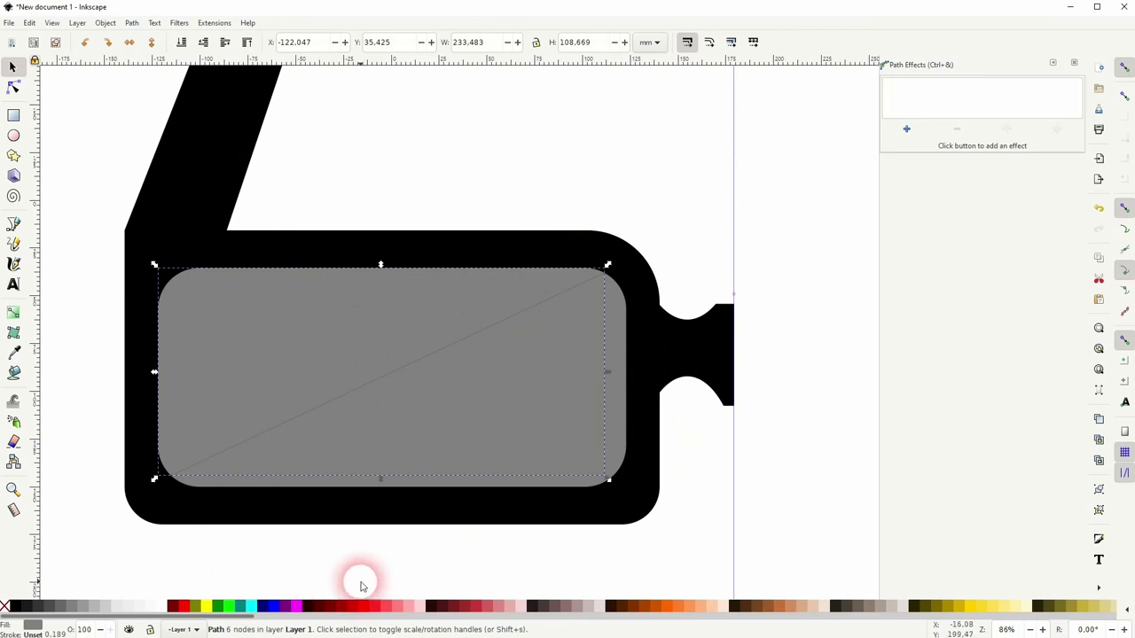
{"action": "scroll", "coordinate": [337, 559], "scroll_direction": "down", "scroll_amount": 1}
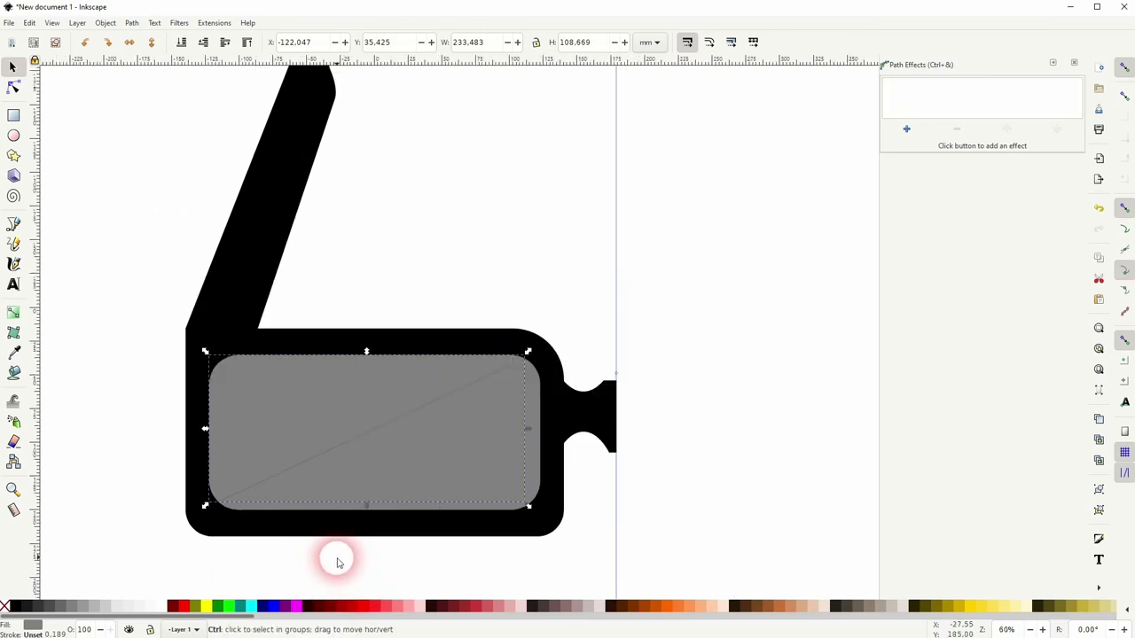
{"action": "left_click", "coordinate": [409, 608]}
{"action": "left_click", "coordinate": [435, 451]}
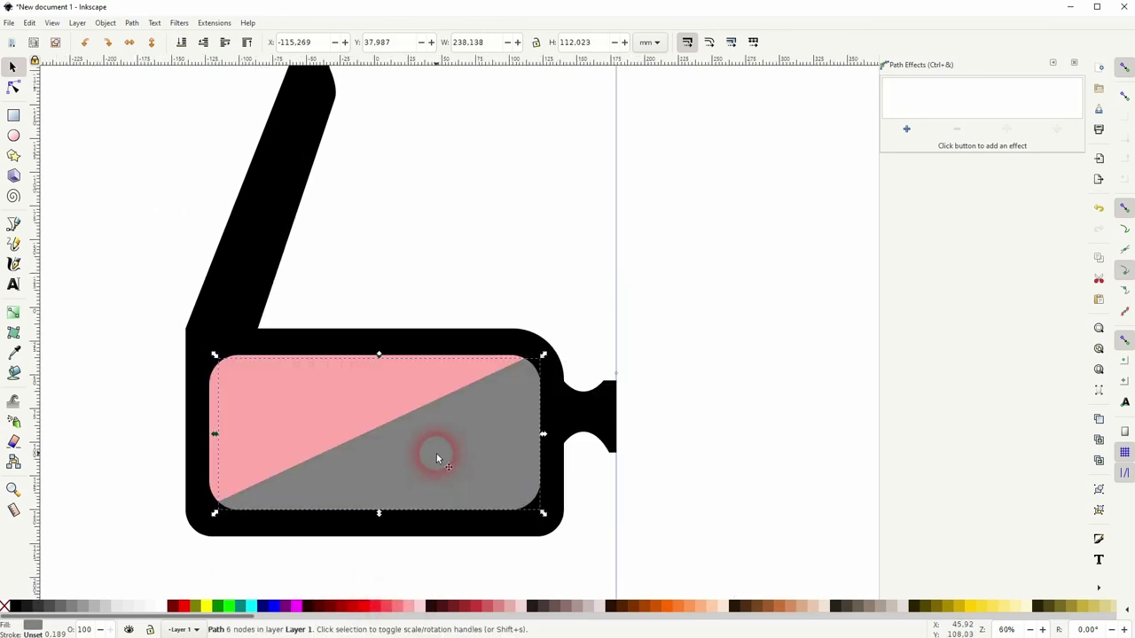
{"action": "left_click", "coordinate": [395, 611]}
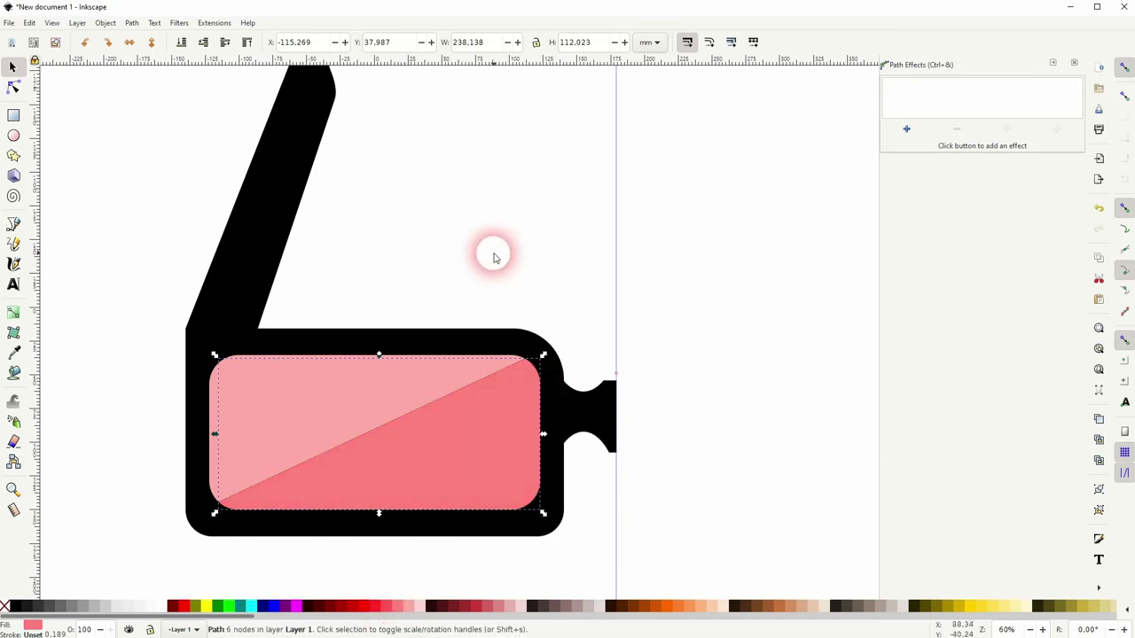
{"action": "left_click", "coordinate": [503, 317]}
{"action": "left_click", "coordinate": [318, 415]}
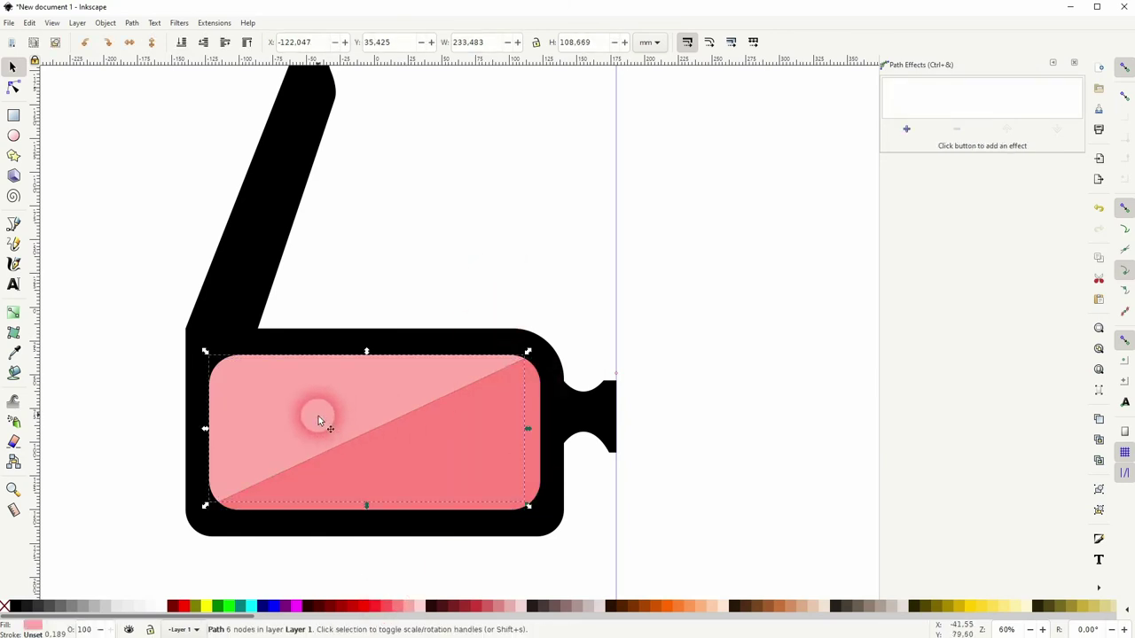
{"action": "left_click", "coordinate": [420, 471], "text": "shift"}
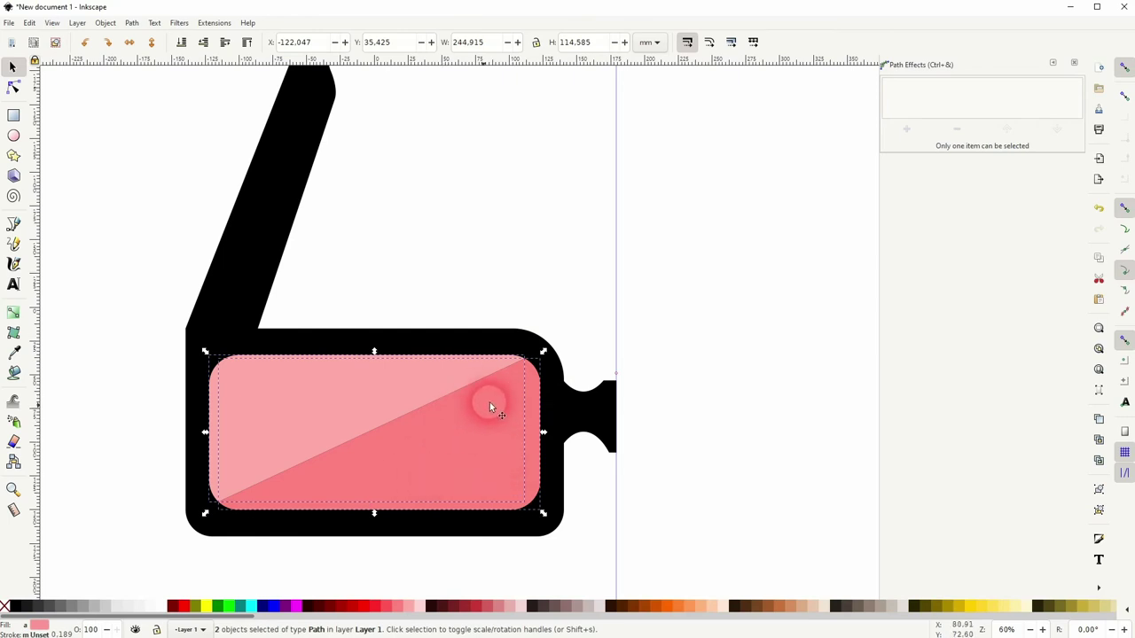
Duplicate the arm, frame and lens, flip the copy horizontally and align it beside the original
{"action": "left_click", "coordinate": [578, 241]}
{"action": "scroll", "coordinate": [583, 329], "scroll_direction": "down", "scroll_amount": 2, "text": "ctrl"}
{"action": "left_click_drag", "start_coordinate": [594, 345], "coordinate": [377, 414]}
{"action": "left_click_drag", "start_coordinate": [86, 517], "coordinate": [532, 114]}
{"action": "key", "text": "ctrl+d"}
{"action": "left_click_drag", "start_coordinate": [203, 324], "coordinate": [523, 326]}
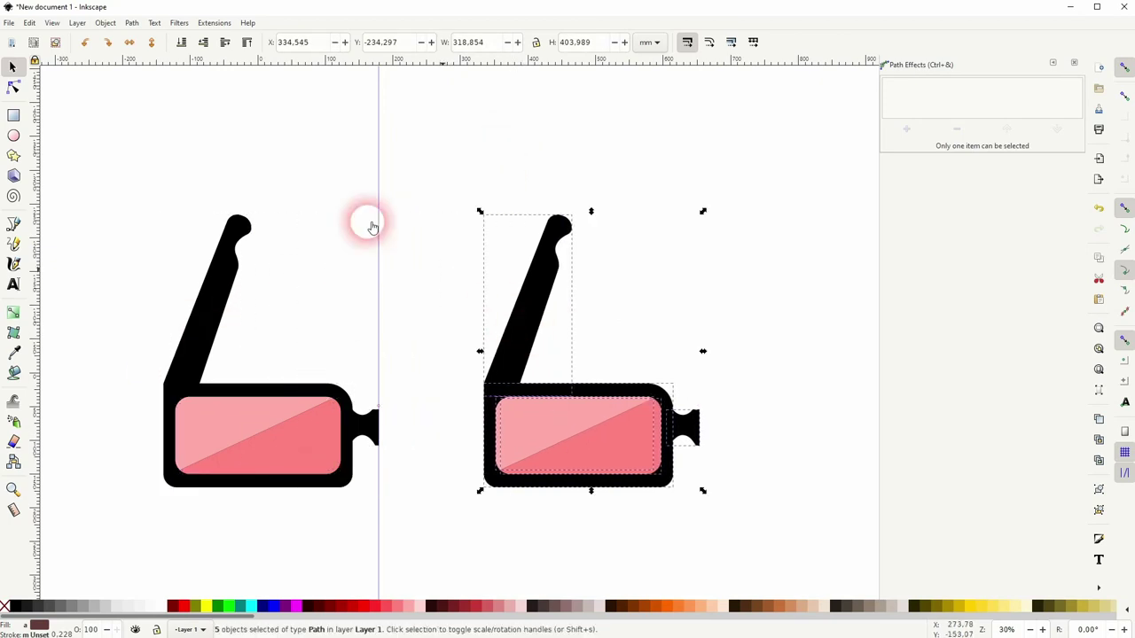
{"action": "left_click", "coordinate": [131, 43]}
{"action": "left_click_drag", "start_coordinate": [598, 440], "coordinate": [459, 430]}
{"action": "left_click", "coordinate": [598, 438]}
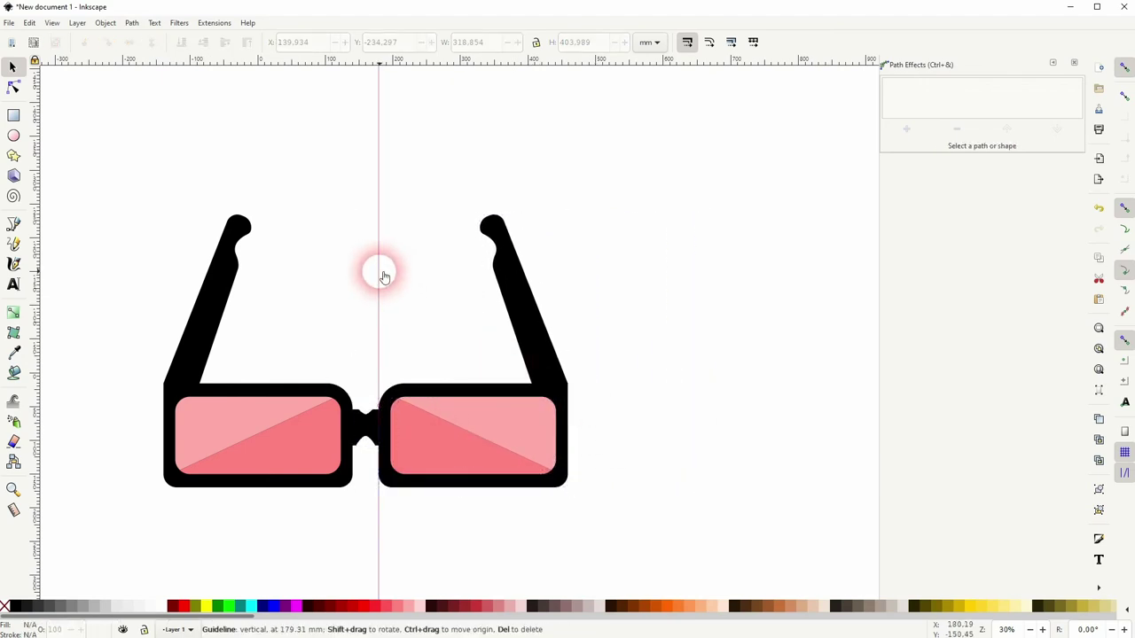
Turn snapping back on and bring the right lens into view
{"action": "left_click", "coordinate": [1124, 68]}
{"action": "scroll", "coordinate": [312, 452], "scroll_direction": "up", "scroll_amount": 1, "text": "ctrl"}
{"action": "scroll", "coordinate": [328, 455], "scroll_direction": "up", "scroll_amount": 2, "text": "ctrl"}
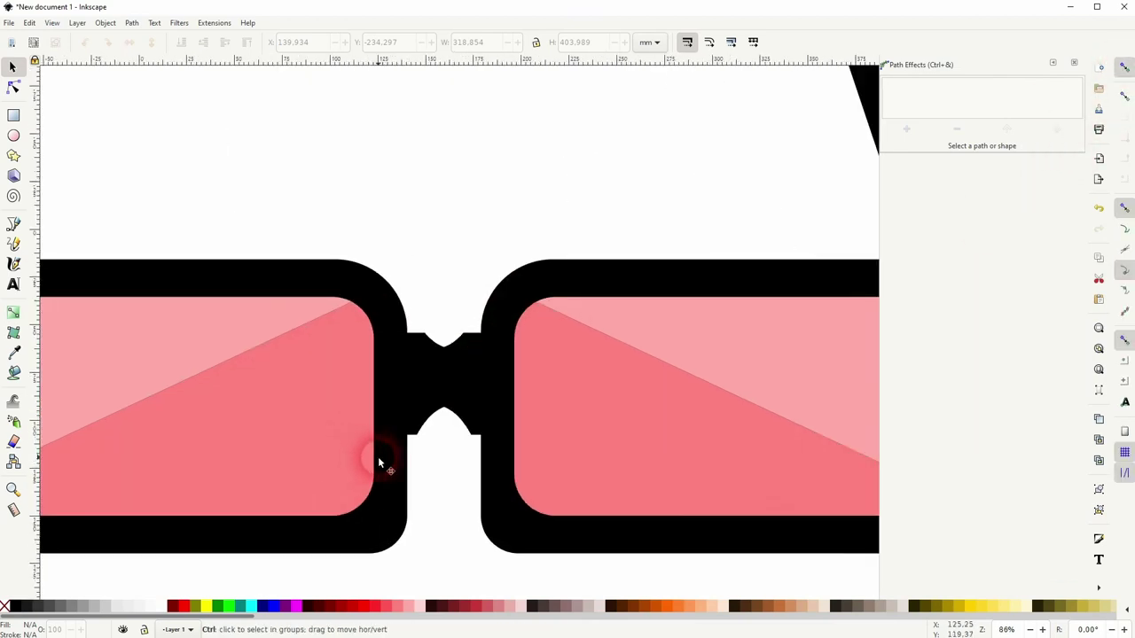
{"action": "scroll", "coordinate": [437, 459], "scroll_direction": "down", "scroll_amount": 2, "text": "ctrl"}
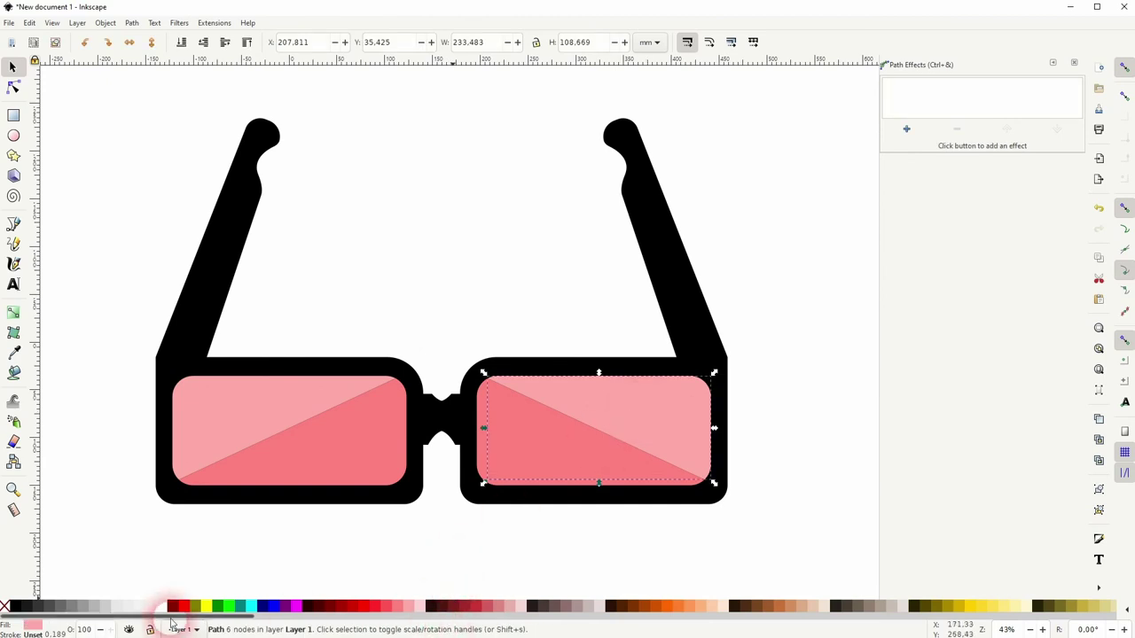
{"action": "scroll", "coordinate": [449, 620], "scroll_direction": "down", "scroll_amount": 3}
{"action": "left_click_drag", "start_coordinate": [450, 625], "coordinate": [639, 618]}
{"action": "left_click", "coordinate": [773, 402]}
Fill the right lens's upper triangle #AAEEFF and its lower part #80E5FF
{"action": "left_click", "coordinate": [682, 400]}
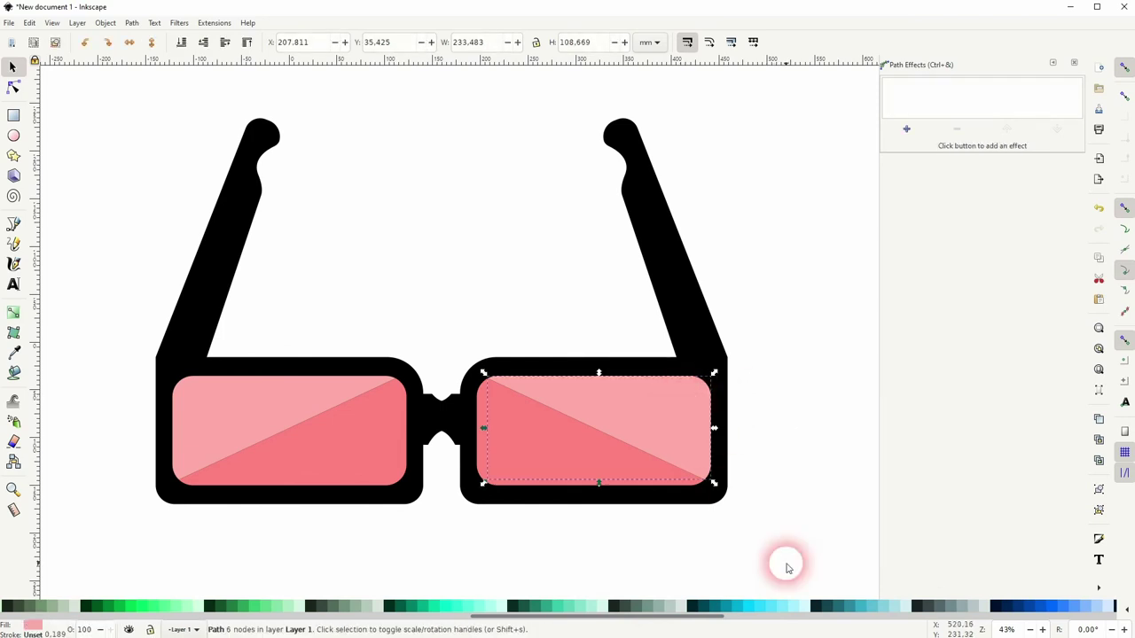
{"action": "left_click", "coordinate": [792, 610]}
{"action": "left_click", "coordinate": [565, 435]}
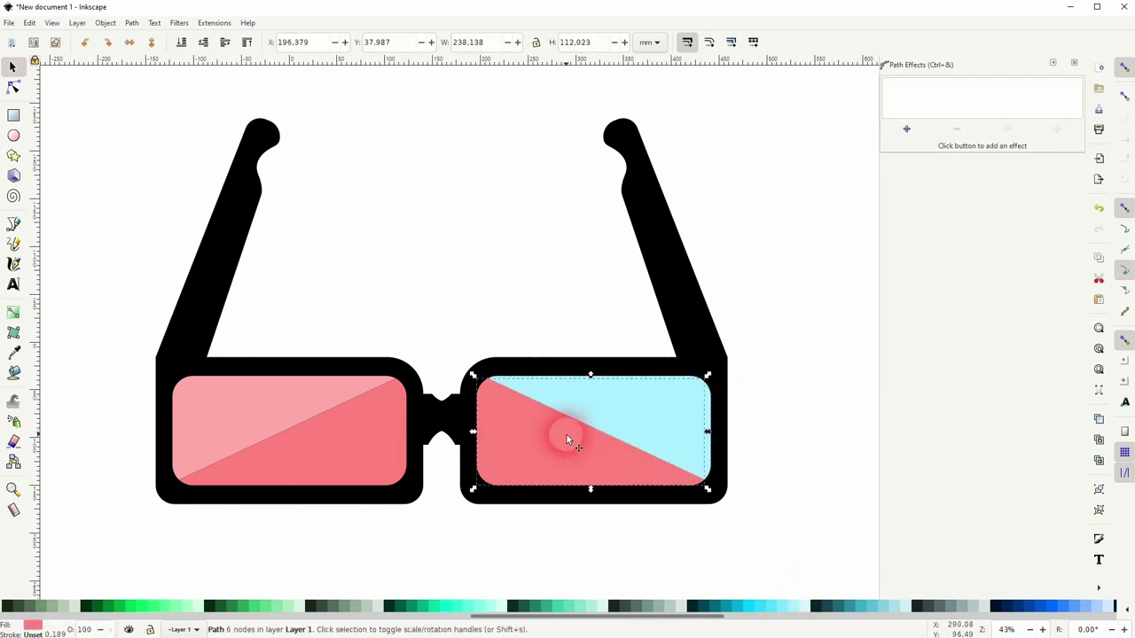
{"action": "left_click", "coordinate": [783, 610]}
{"action": "left_click", "coordinate": [810, 405]}
{"action": "scroll", "coordinate": [764, 403], "scroll_direction": "down", "scroll_amount": 2}
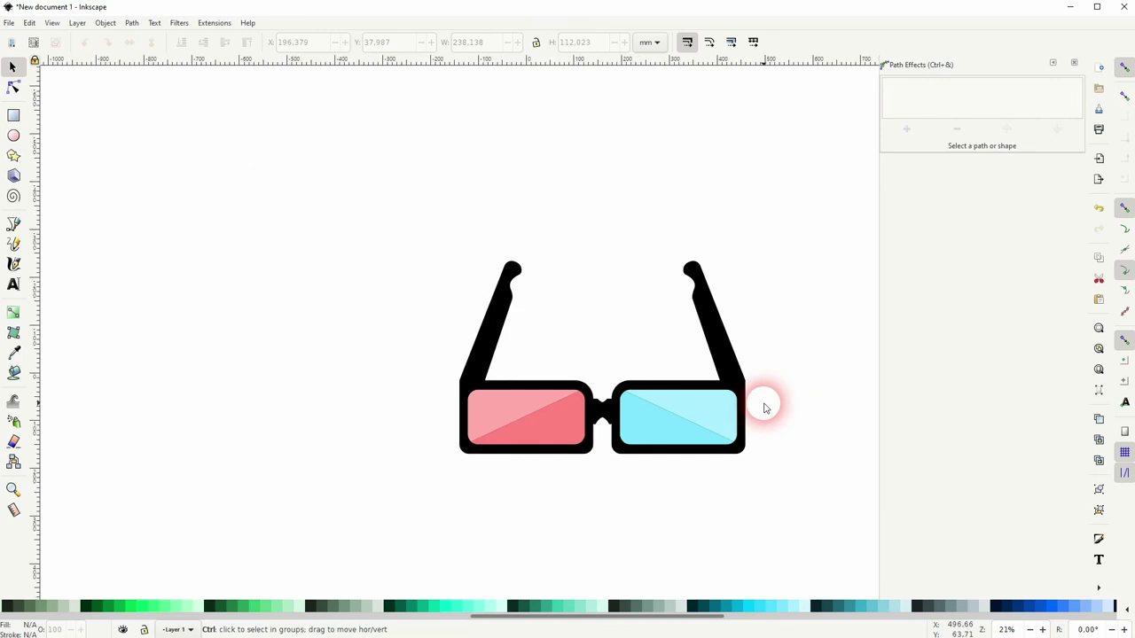
{"action": "scroll", "coordinate": [778, 417], "scroll_direction": "up", "scroll_amount": 2}
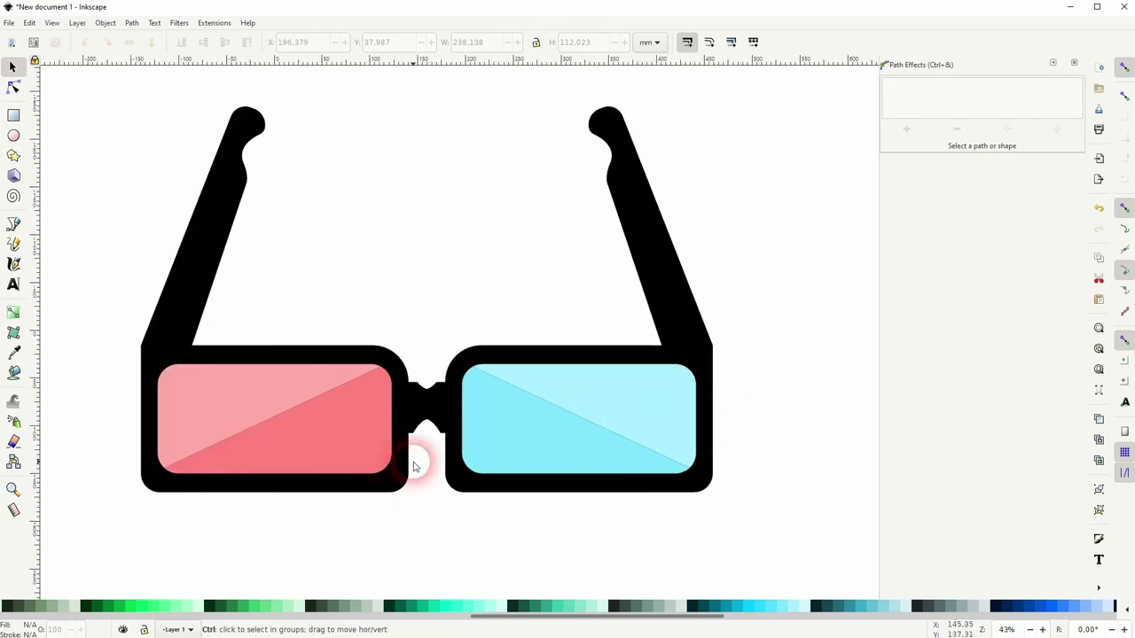
Delete the notched bridge and its leftover piece from between the lenses
{"action": "scroll", "coordinate": [419, 454], "scroll_direction": "up", "scroll_amount": 2}
{"action": "left_click", "coordinate": [434, 345]}
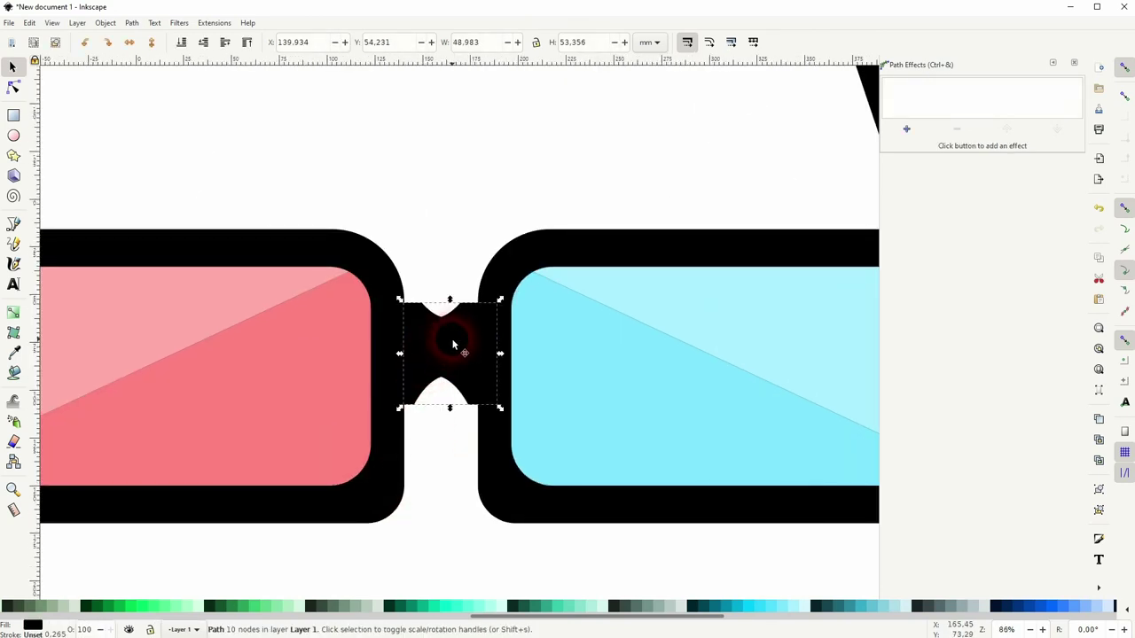
{"action": "key", "text": "Delete"}
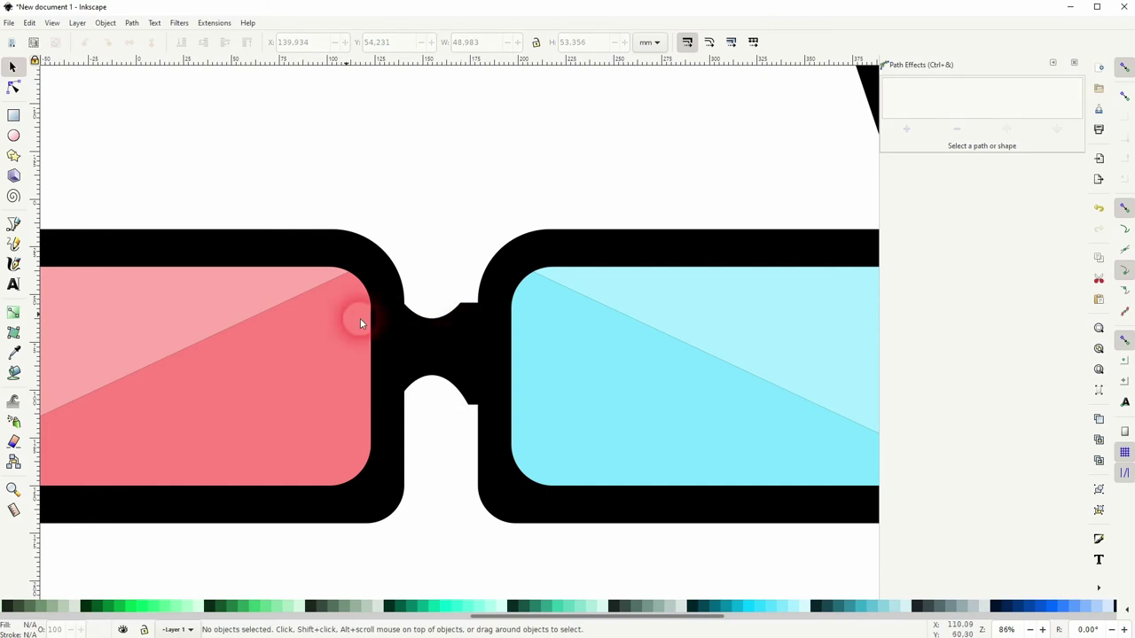
{"action": "left_click", "coordinate": [428, 351]}
{"action": "left_click_drag", "start_coordinate": [427, 351], "coordinate": [492, 405]}
{"action": "key", "text": "Delete"}
Draw a black rectangle as the new bridge and raise it between the lenses
{"action": "left_click", "coordinate": [14, 116]}
{"action": "left_click", "coordinate": [12, 67]}
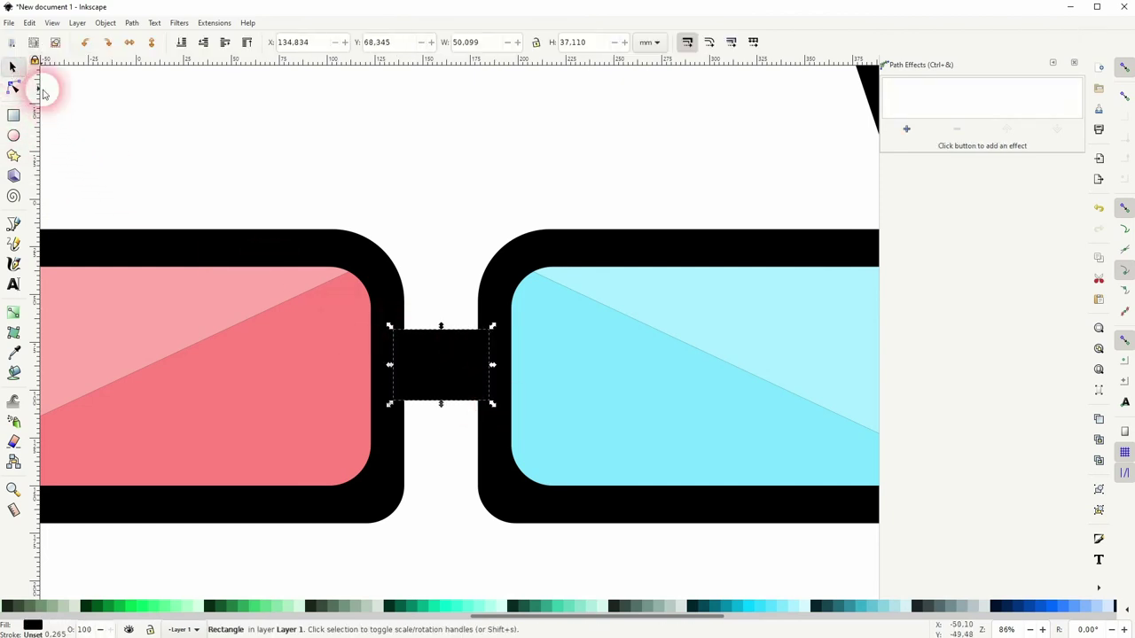
{"action": "left_click_drag", "start_coordinate": [441, 369], "coordinate": [443, 347]}
{"action": "left_click", "coordinate": [423, 210]}
{"action": "scroll", "coordinate": [454, 374], "scroll_direction": "down", "scroll_amount": 2}
{"action": "scroll", "coordinate": [453, 374], "scroll_direction": "down", "scroll_amount": 2}
{"action": "scroll", "coordinate": [447, 386], "scroll_direction": "up", "scroll_amount": 3}
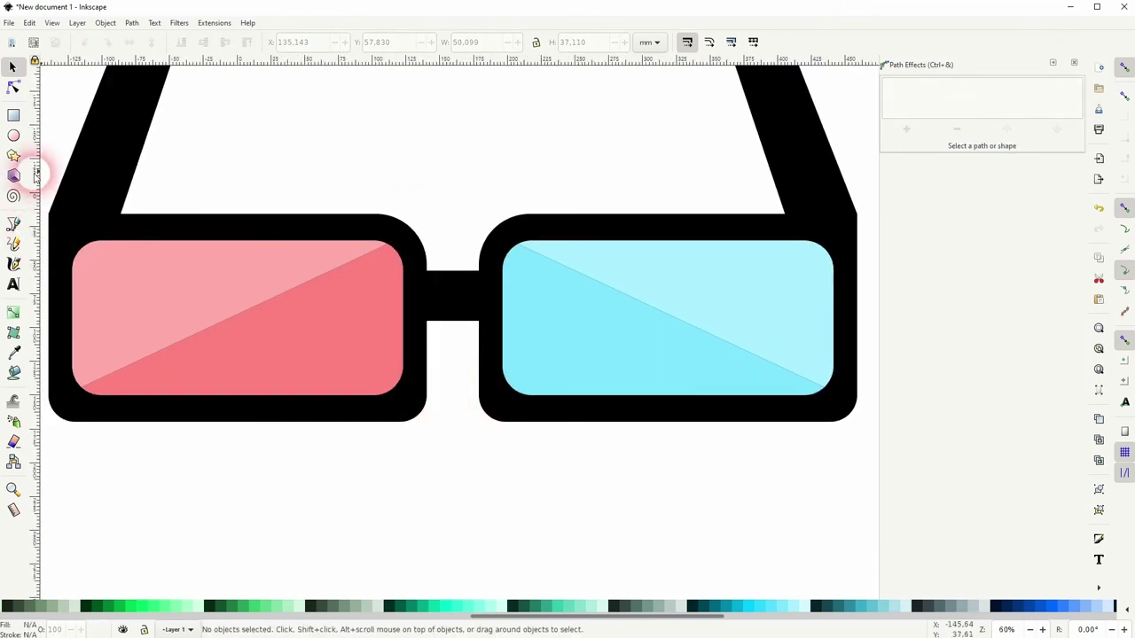
Draw a pale mint ellipse and move it onto the bridge's lower edge with the rectangle
{"action": "left_click", "coordinate": [13, 135]}
{"action": "left_click_drag", "start_coordinate": [431, 458], "coordinate": [481, 548]}
{"action": "left_click", "coordinate": [481, 605]}
{"action": "left_click", "coordinate": [12, 66]}
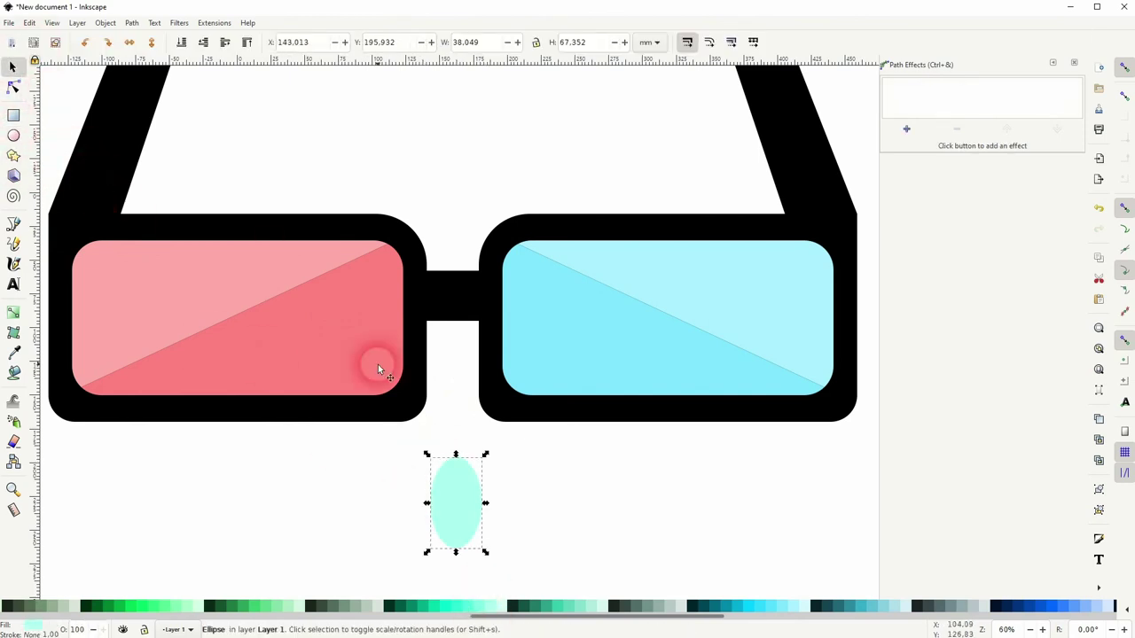
{"action": "left_click_drag", "start_coordinate": [456, 505], "coordinate": [451, 357]}
{"action": "left_click", "coordinate": [446, 297], "text": "shift"}
Close the Path Effects panel and open Align and Distribute
{"action": "left_click", "coordinate": [1074, 62]}
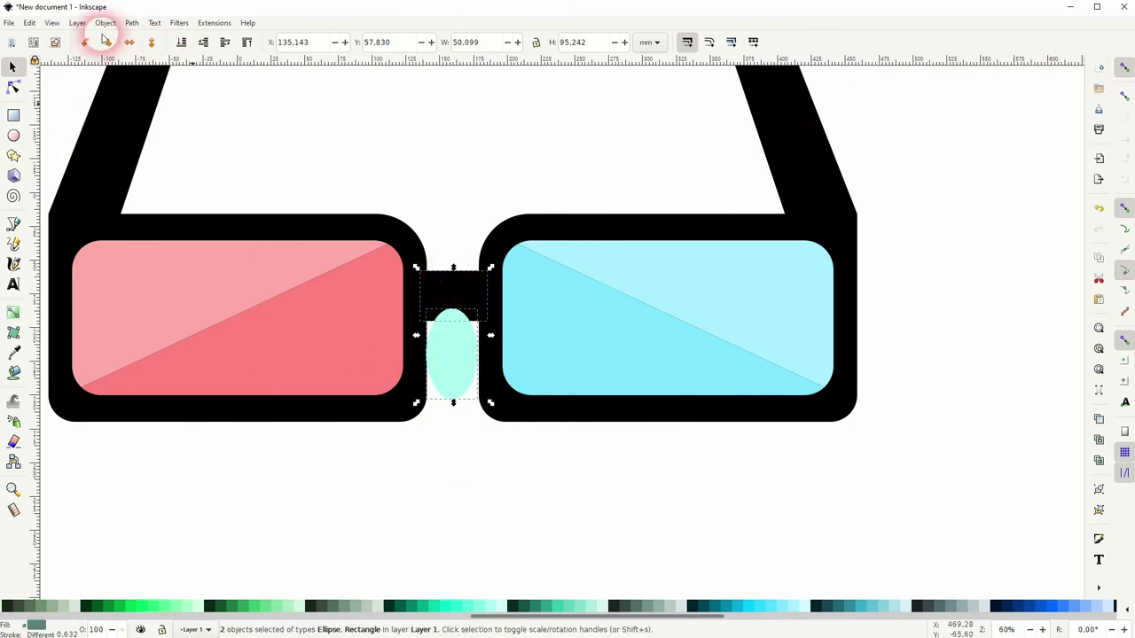
{"action": "left_click", "coordinate": [104, 23]}
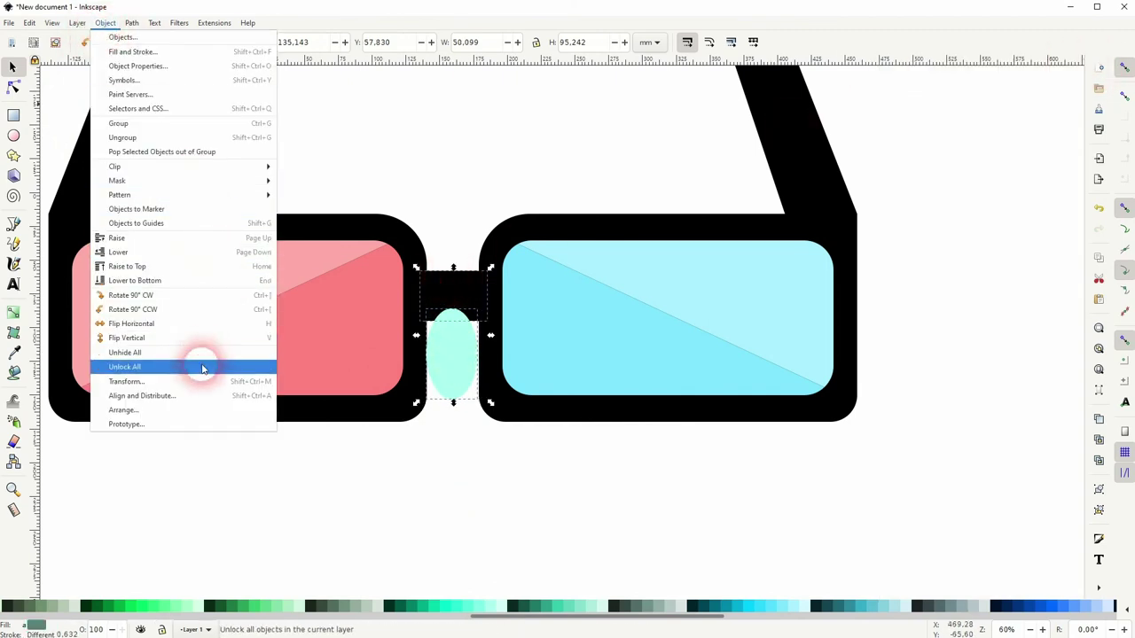
{"action": "left_click", "coordinate": [195, 396]}
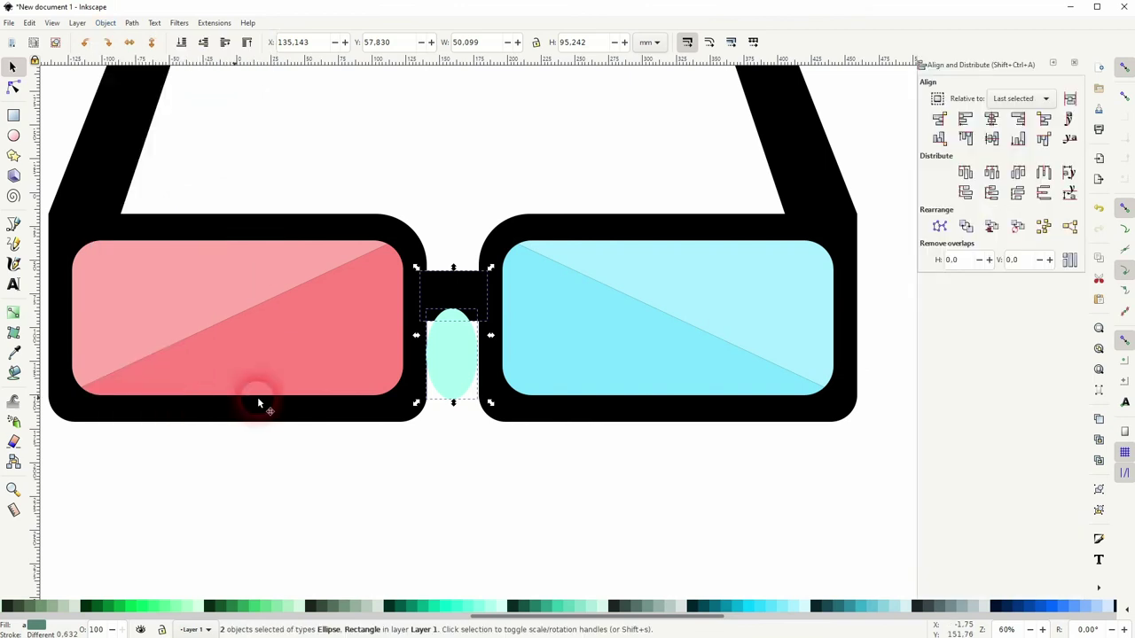
{"action": "left_click", "coordinate": [476, 175]}
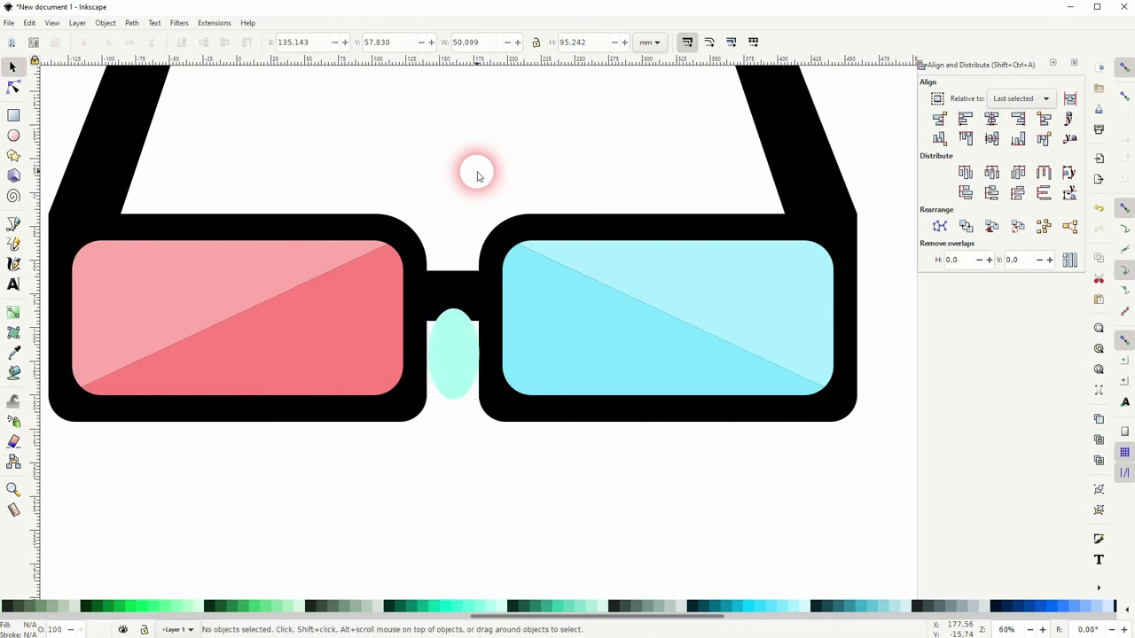
Raise the ellipse slightly and subtract it from the bridge rectangle with Path > Difference
{"action": "left_click", "coordinate": [458, 356]}
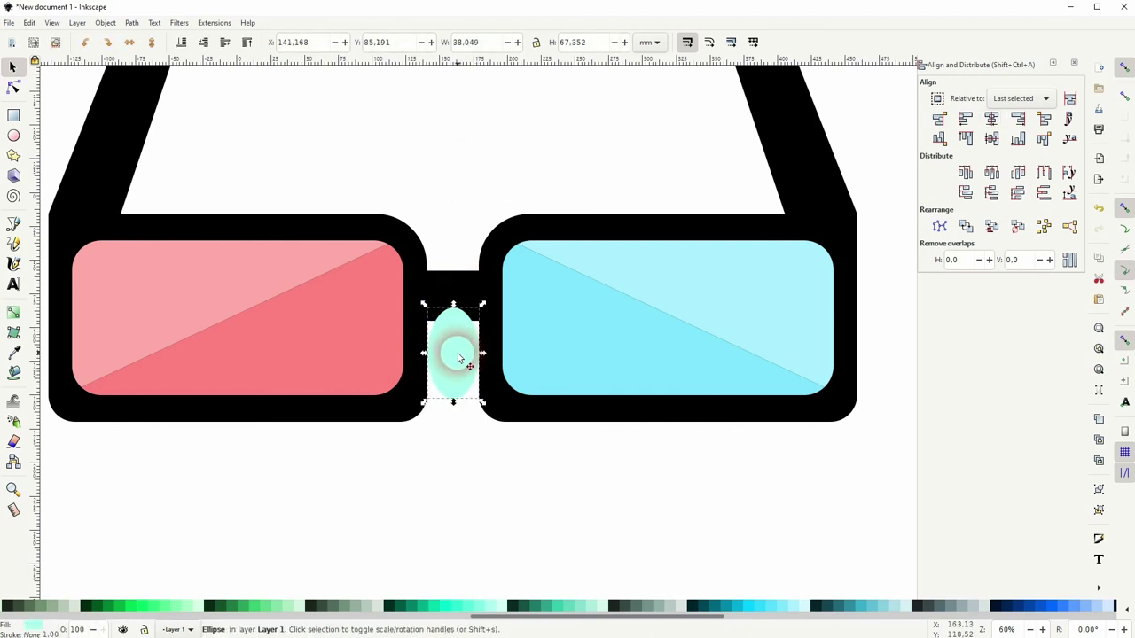
{"action": "left_click_drag", "start_coordinate": [457, 355], "coordinate": [458, 293]}
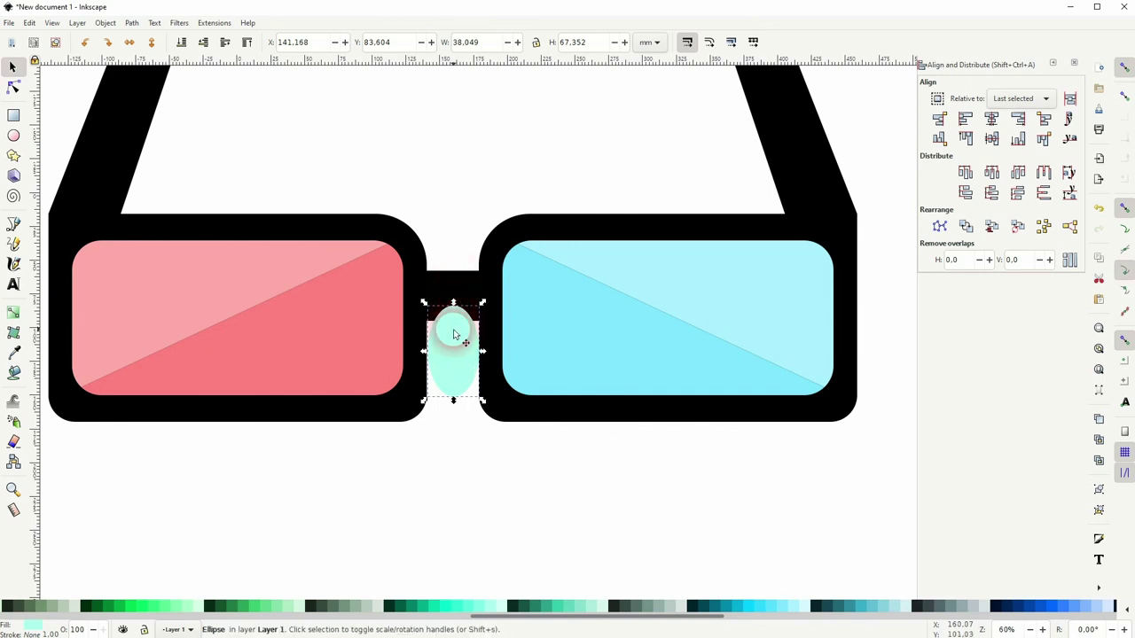
{"action": "left_click", "coordinate": [458, 292], "text": "shift"}
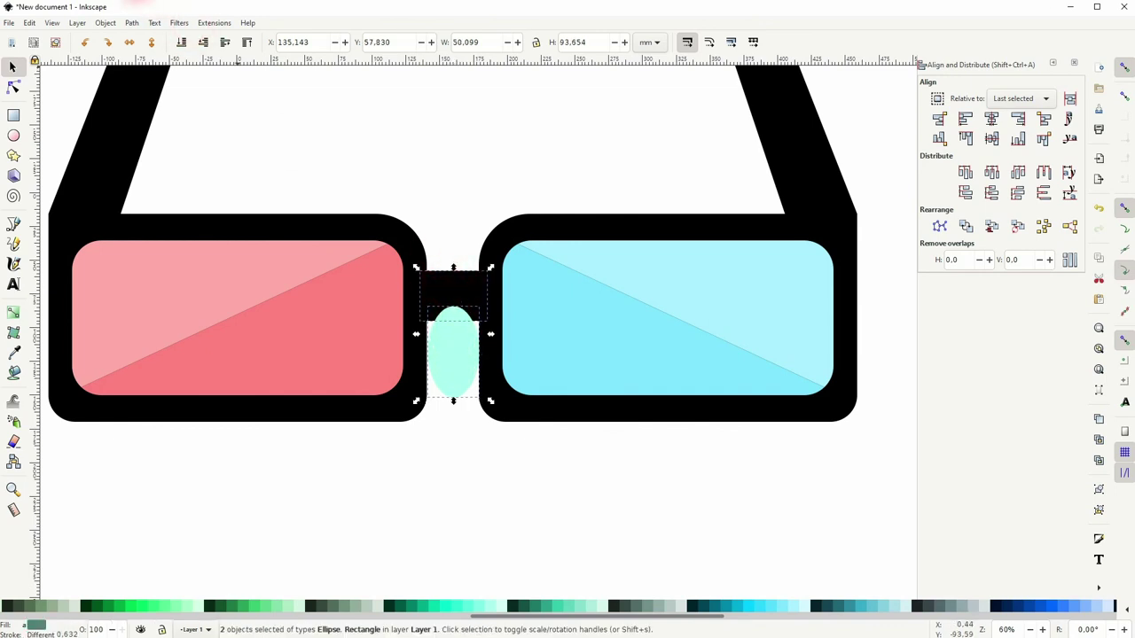
{"action": "left_click", "coordinate": [131, 22]}
{"action": "left_click", "coordinate": [151, 93]}
{"action": "left_click", "coordinate": [422, 433]}
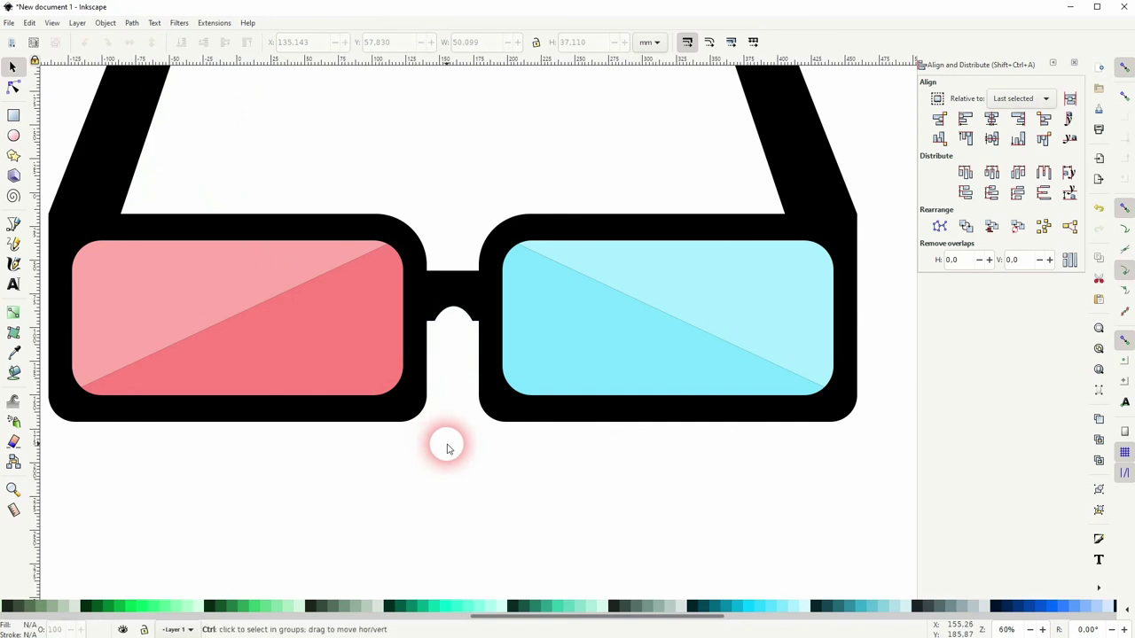
Group the frame, lenses and bridge pieces with Ctrl+G, then shift the group up-right
{"action": "scroll", "coordinate": [447, 448], "scroll_direction": "down", "scroll_amount": 3}
{"action": "scroll", "coordinate": [447, 447], "scroll_direction": "up", "scroll_amount": 4}
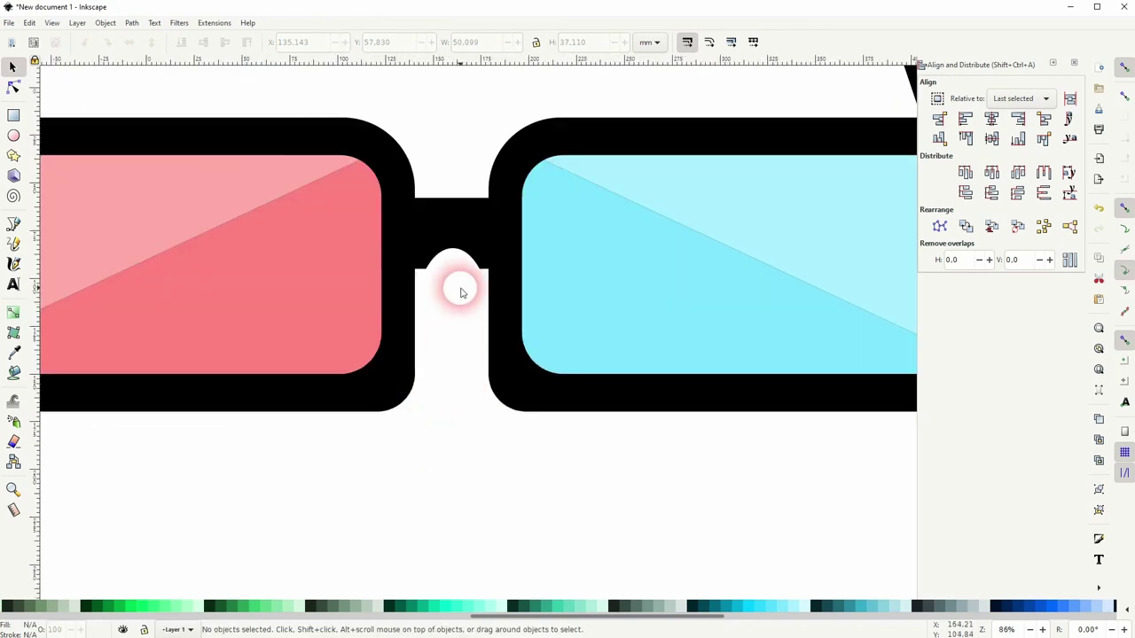
{"action": "scroll", "coordinate": [460, 293], "scroll_direction": "down", "scroll_amount": 5}
{"action": "left_click_drag", "start_coordinate": [628, 253], "coordinate": [500, 392]}
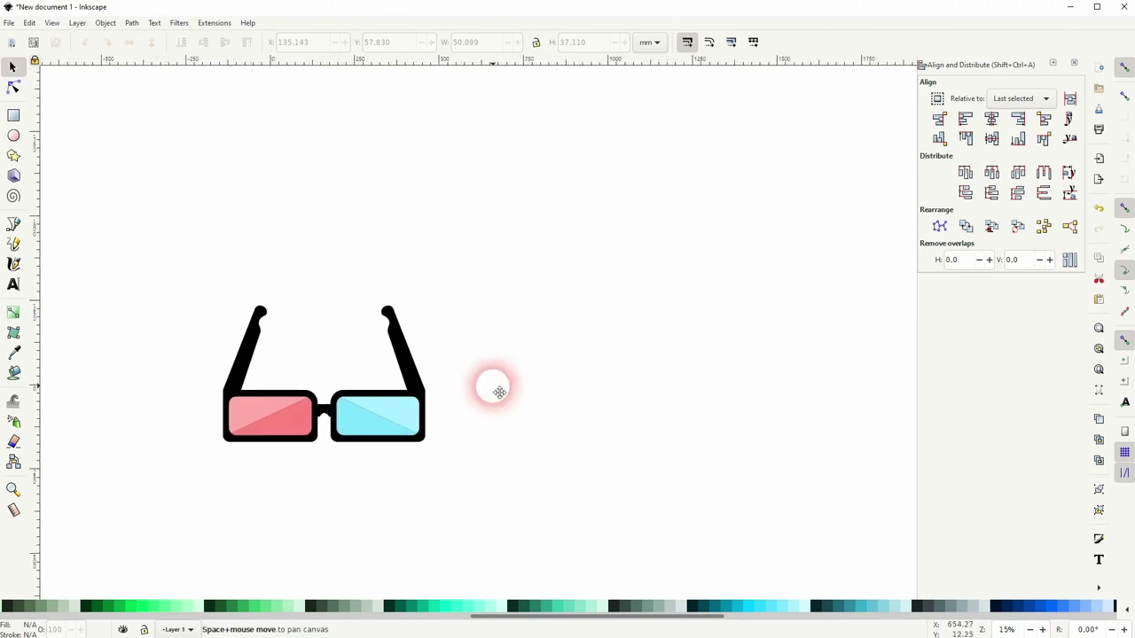
{"action": "left_click_drag", "start_coordinate": [130, 482], "coordinate": [527, 241]}
{"action": "key", "text": "ctrl+g"}
{"action": "left_click_drag", "start_coordinate": [377, 415], "coordinate": [451, 360]}
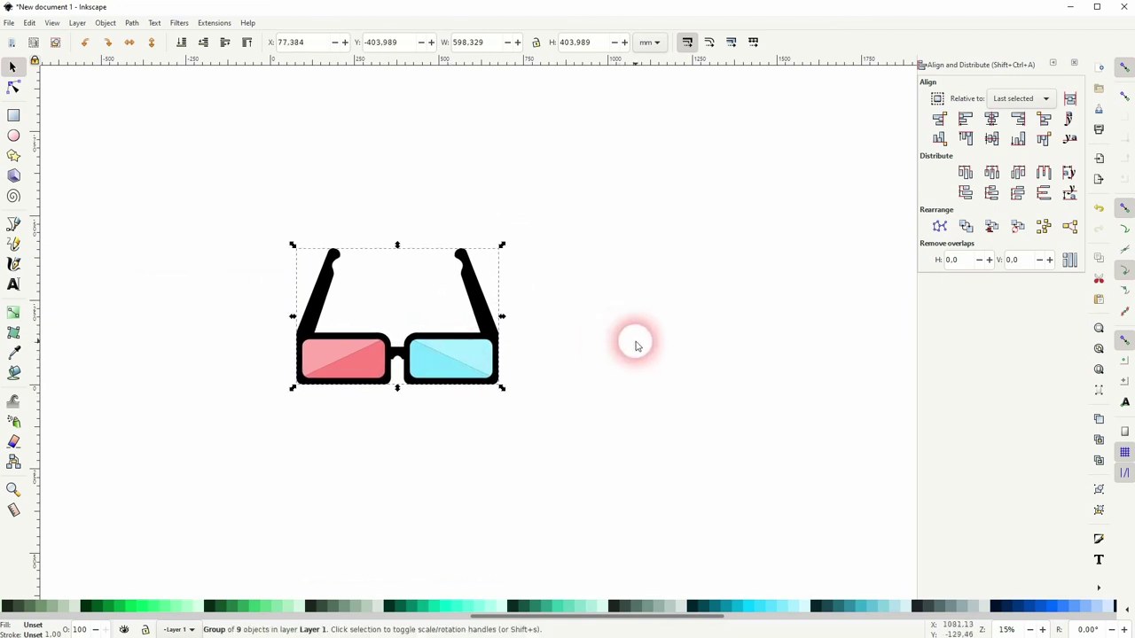